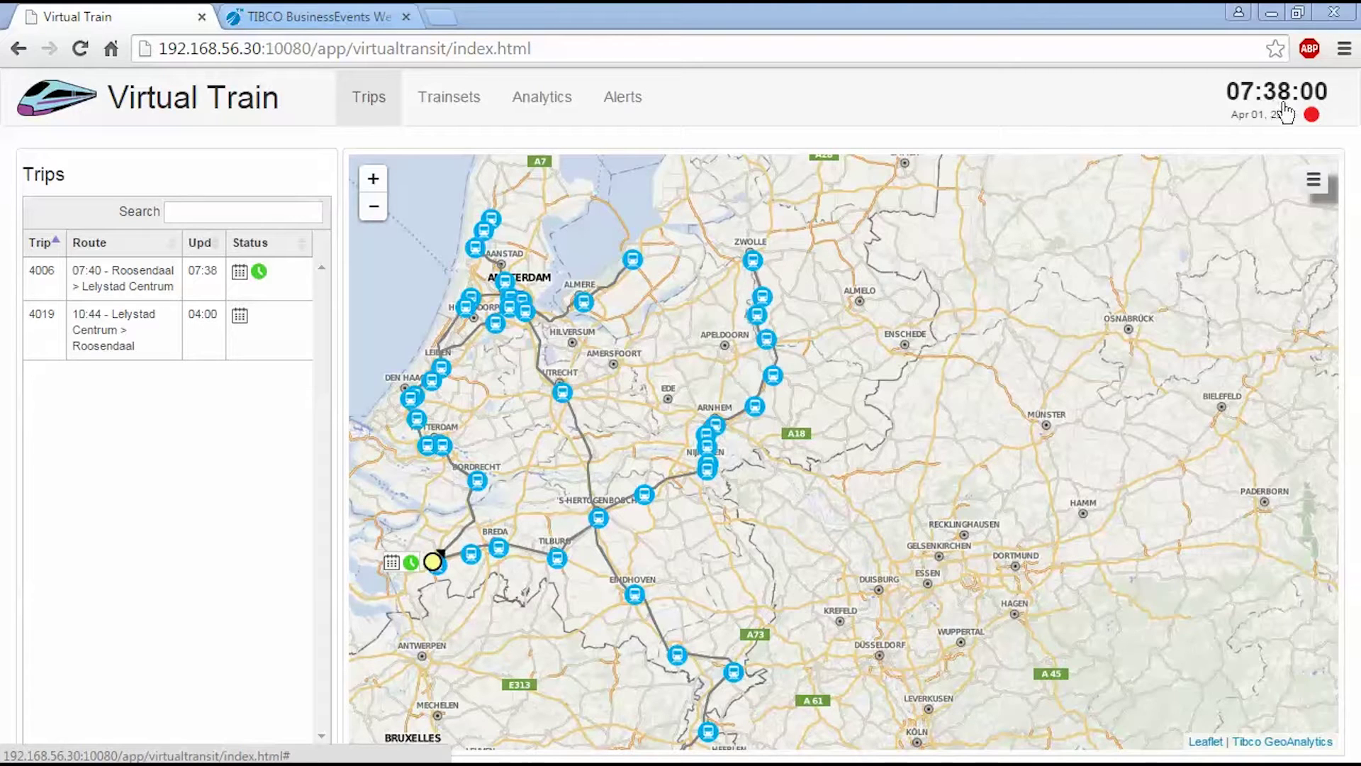
Step: Start a new simulation with the ontime/ReturnTripMultipleTrainset-Added test case
left_click(1266, 113)
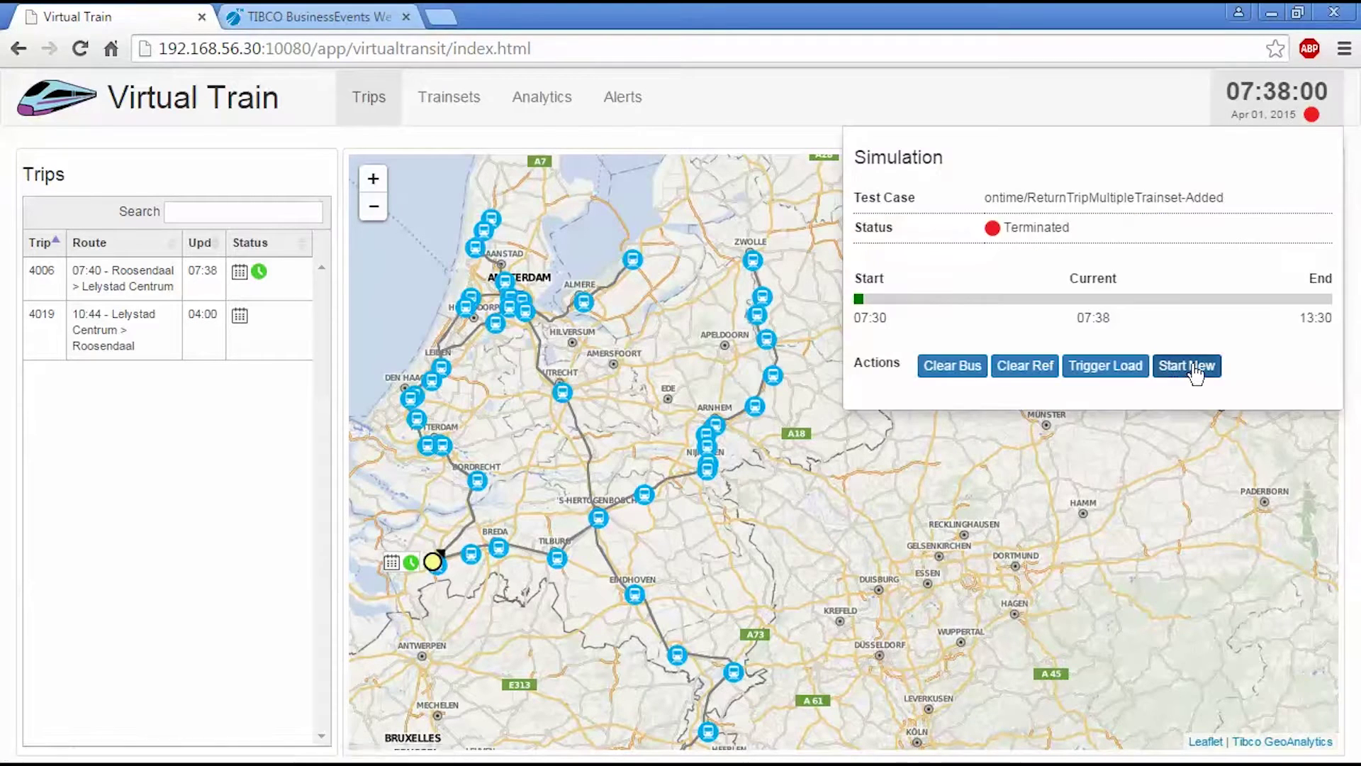
left_click(1169, 370)
left_click(581, 232)
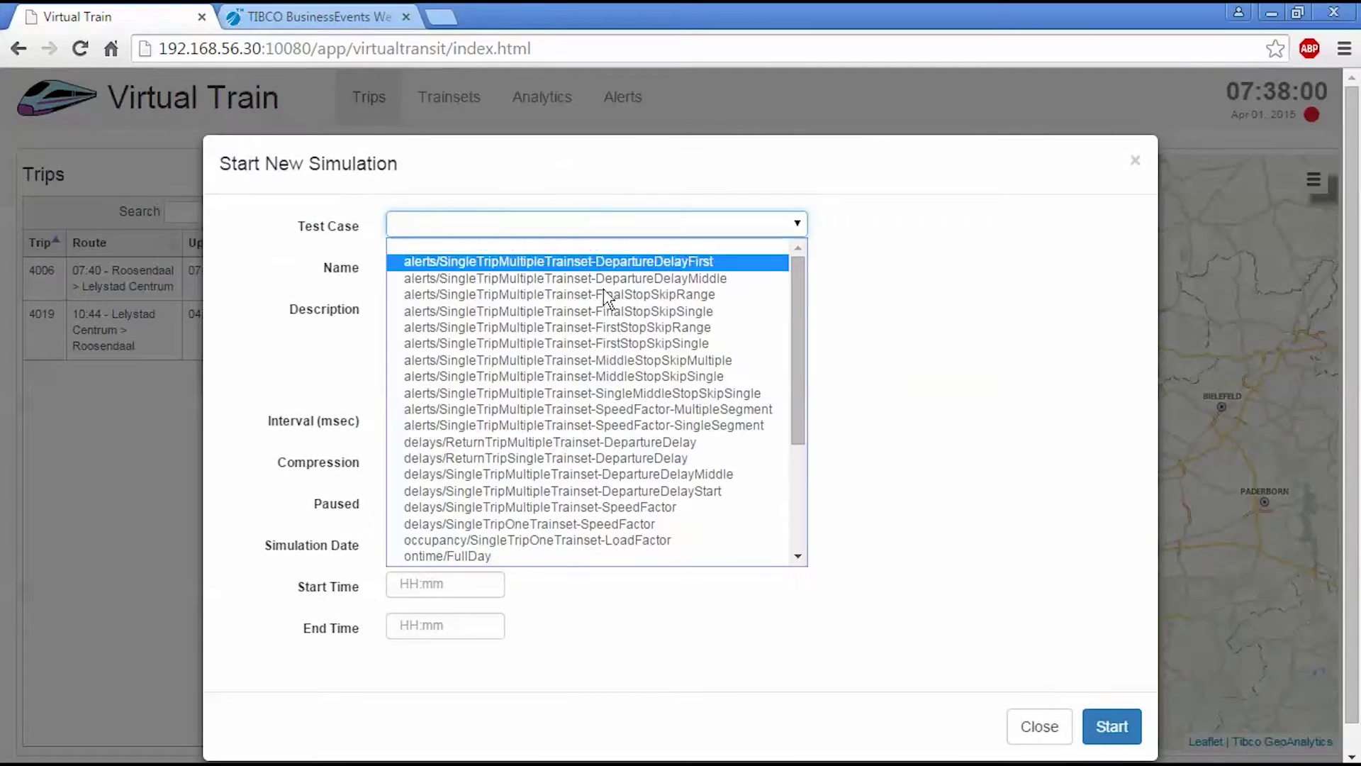
scroll(661, 460, "down", 3)
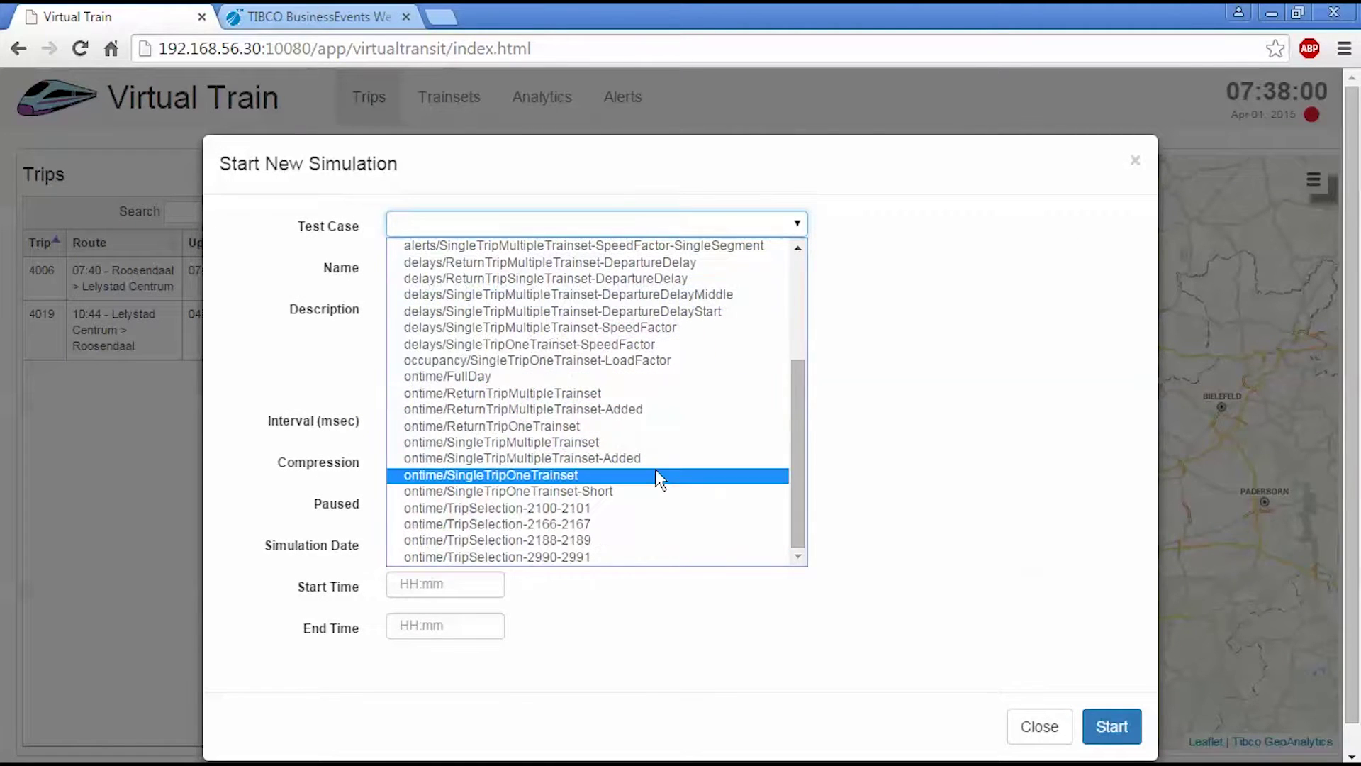
left_click(654, 409)
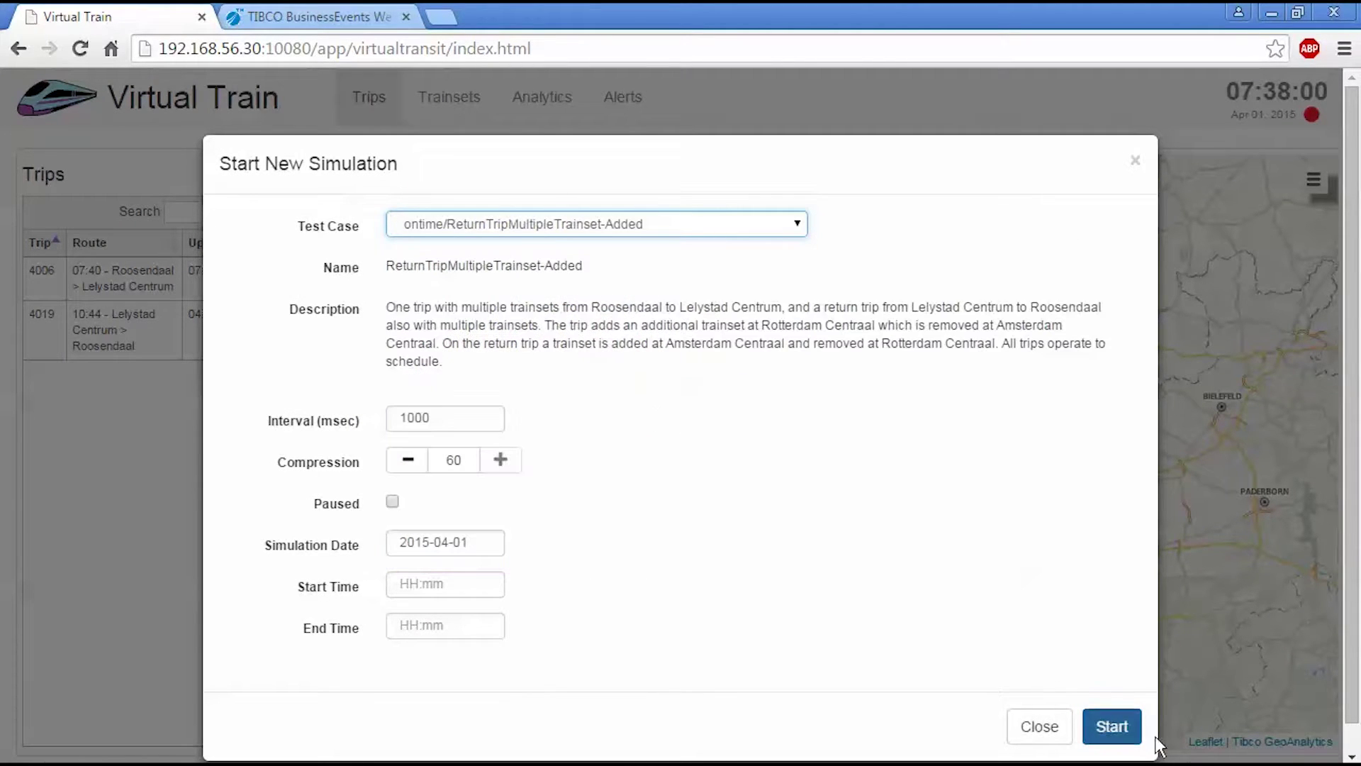
left_click(1109, 727)
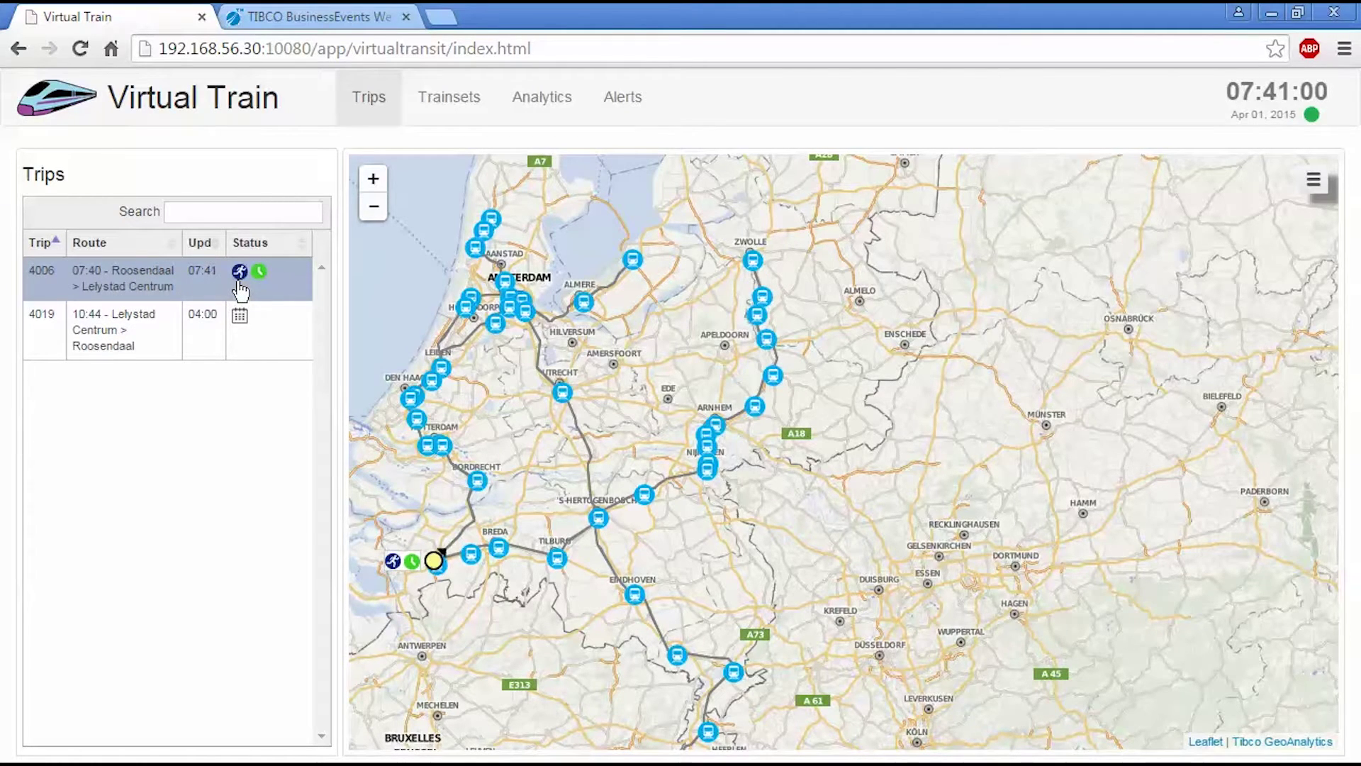
Step: Open trip 4006's details, frame its train near Dordrecht, and check alerts and coach occupancy
left_click(240, 289)
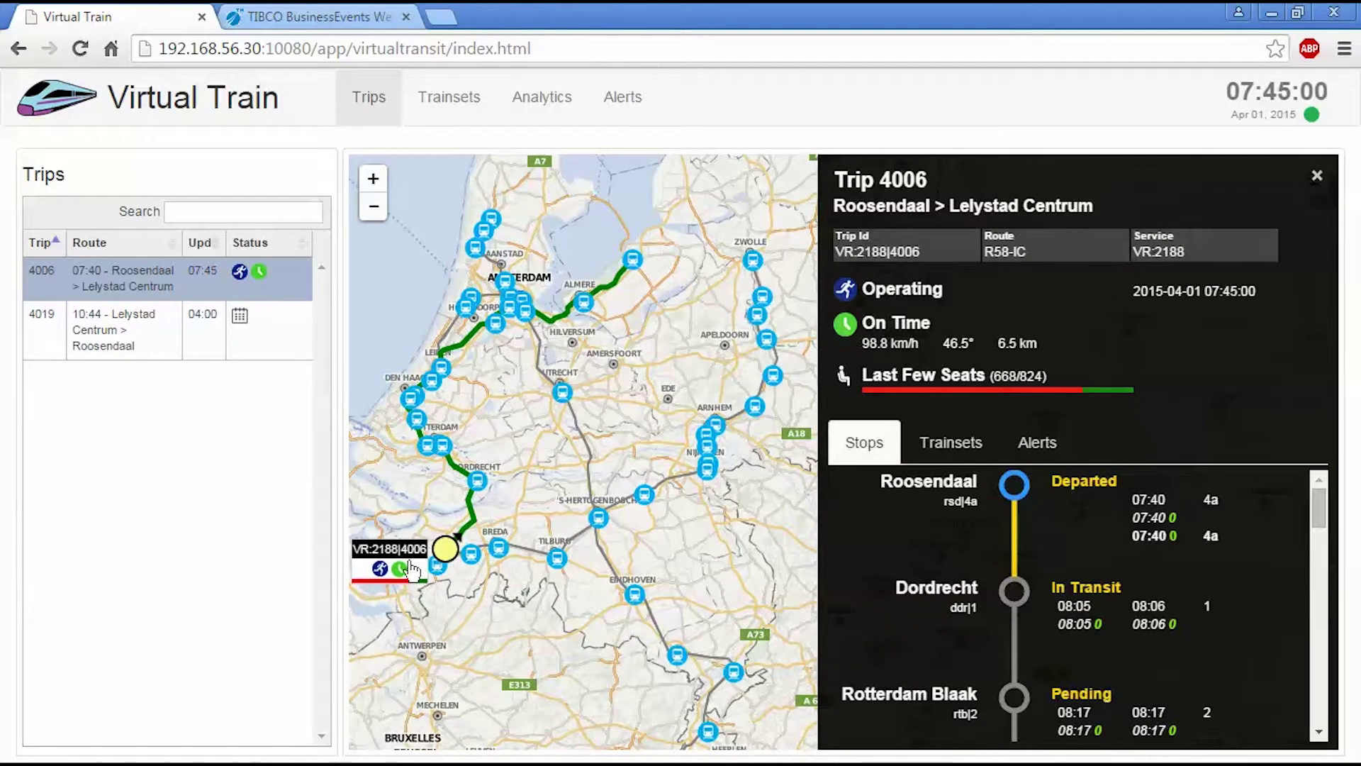
scroll(421, 487, "up", 2)
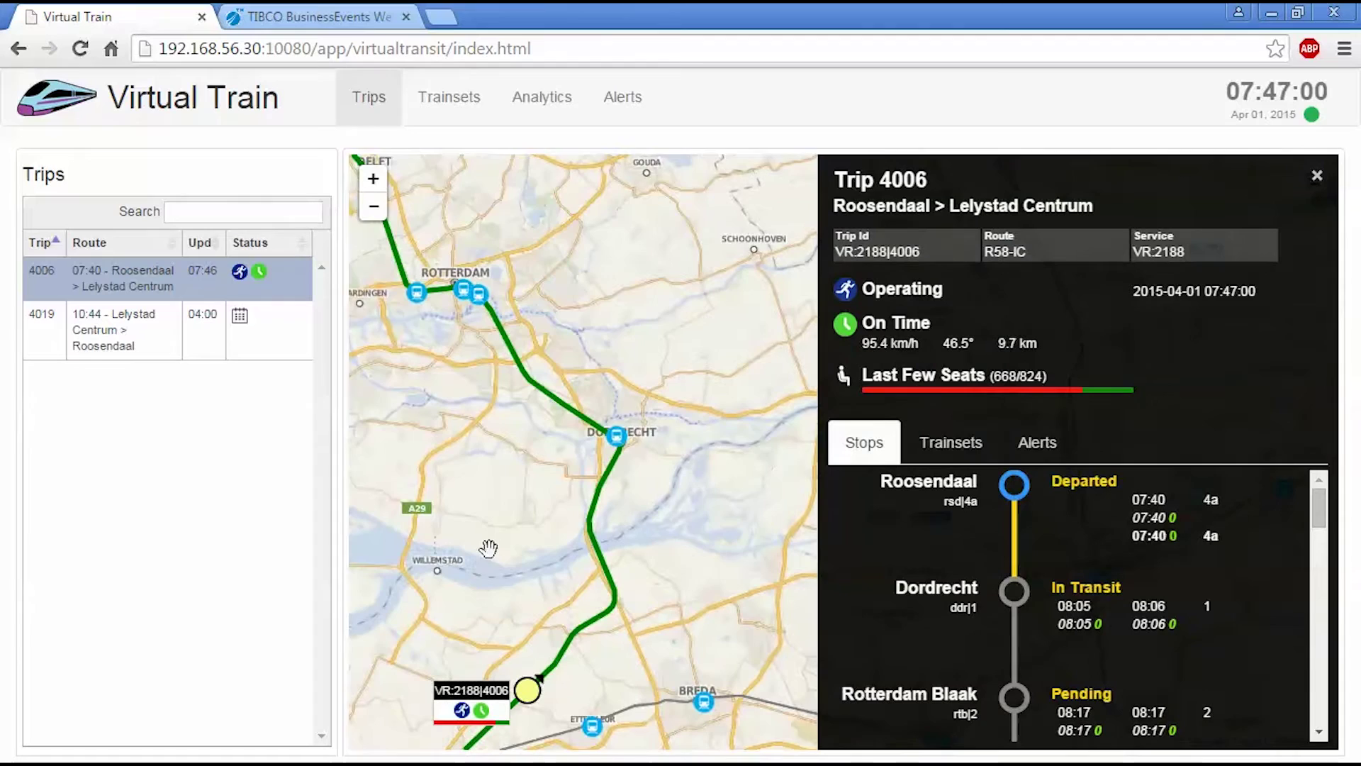
left_click_drag(487, 550, 474, 464)
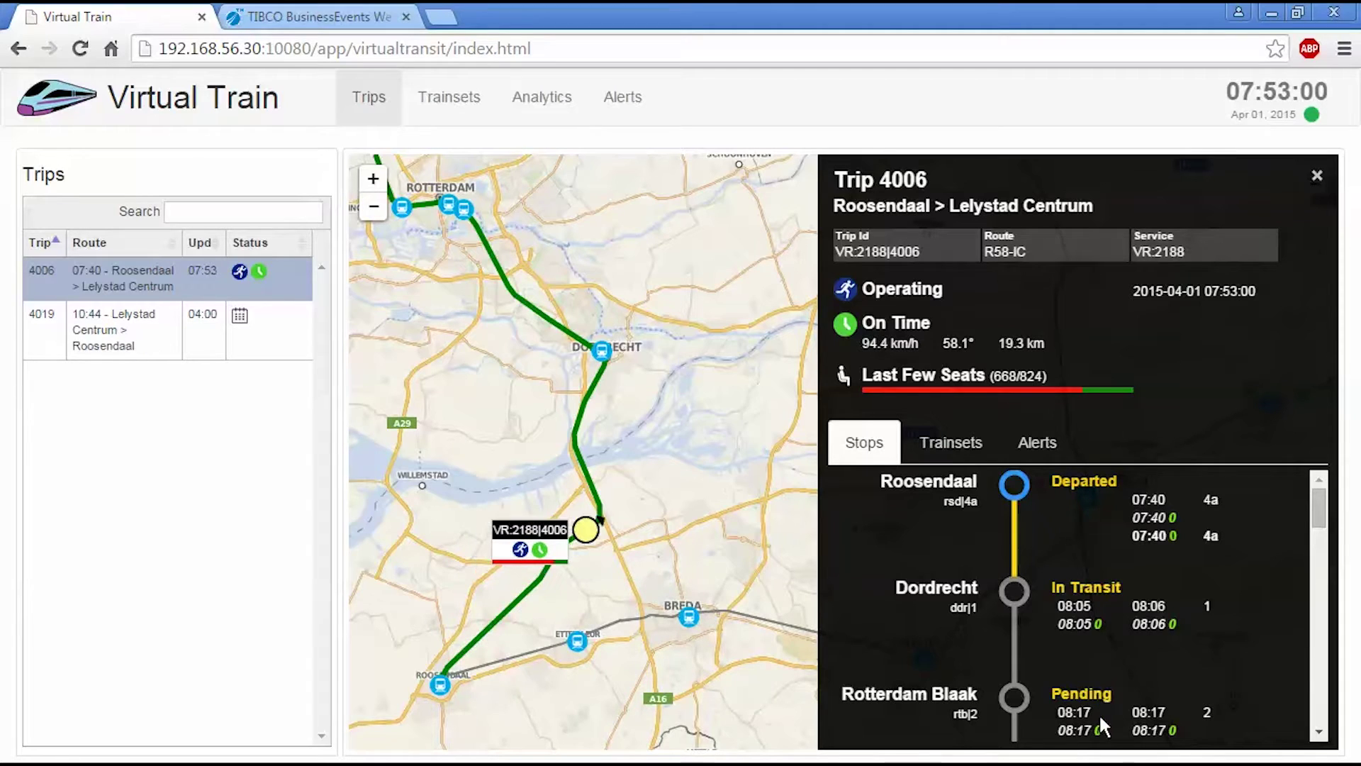
left_click(941, 448)
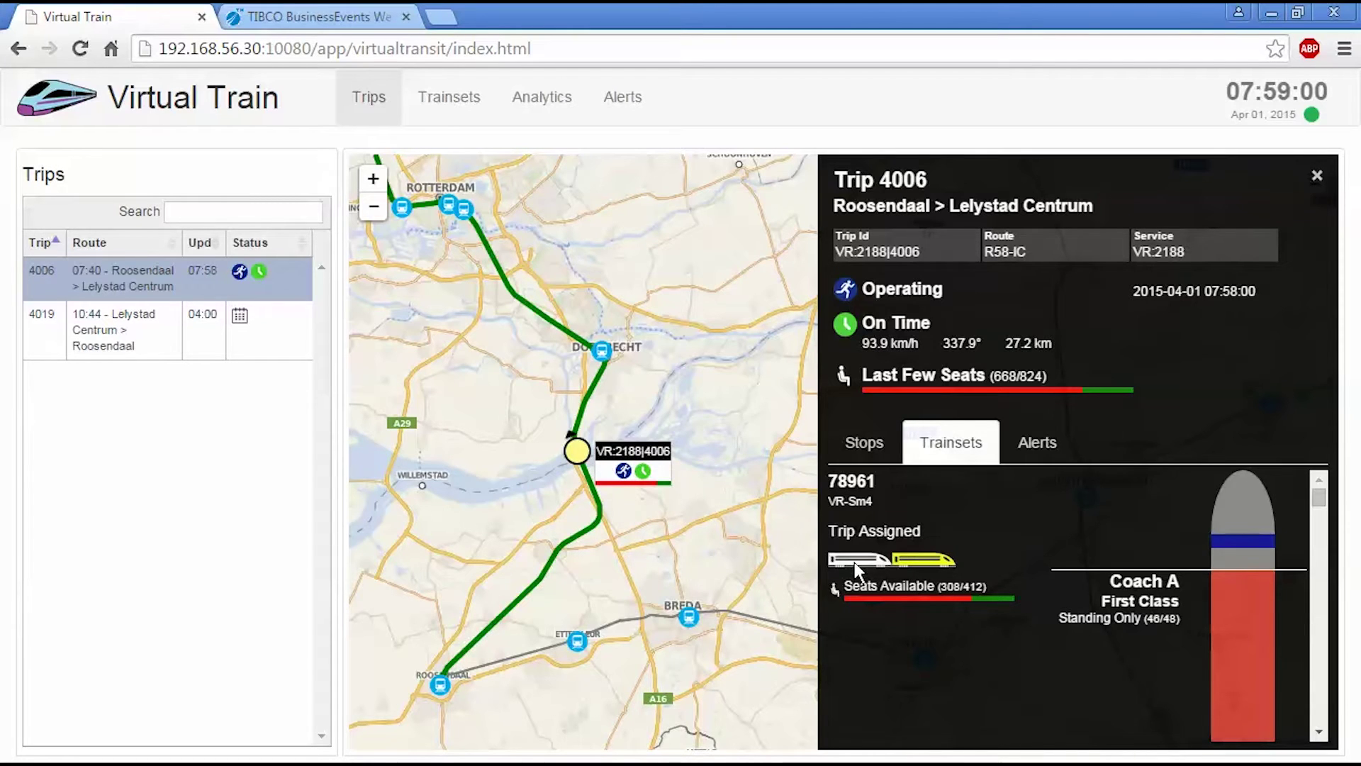
left_click(1038, 442)
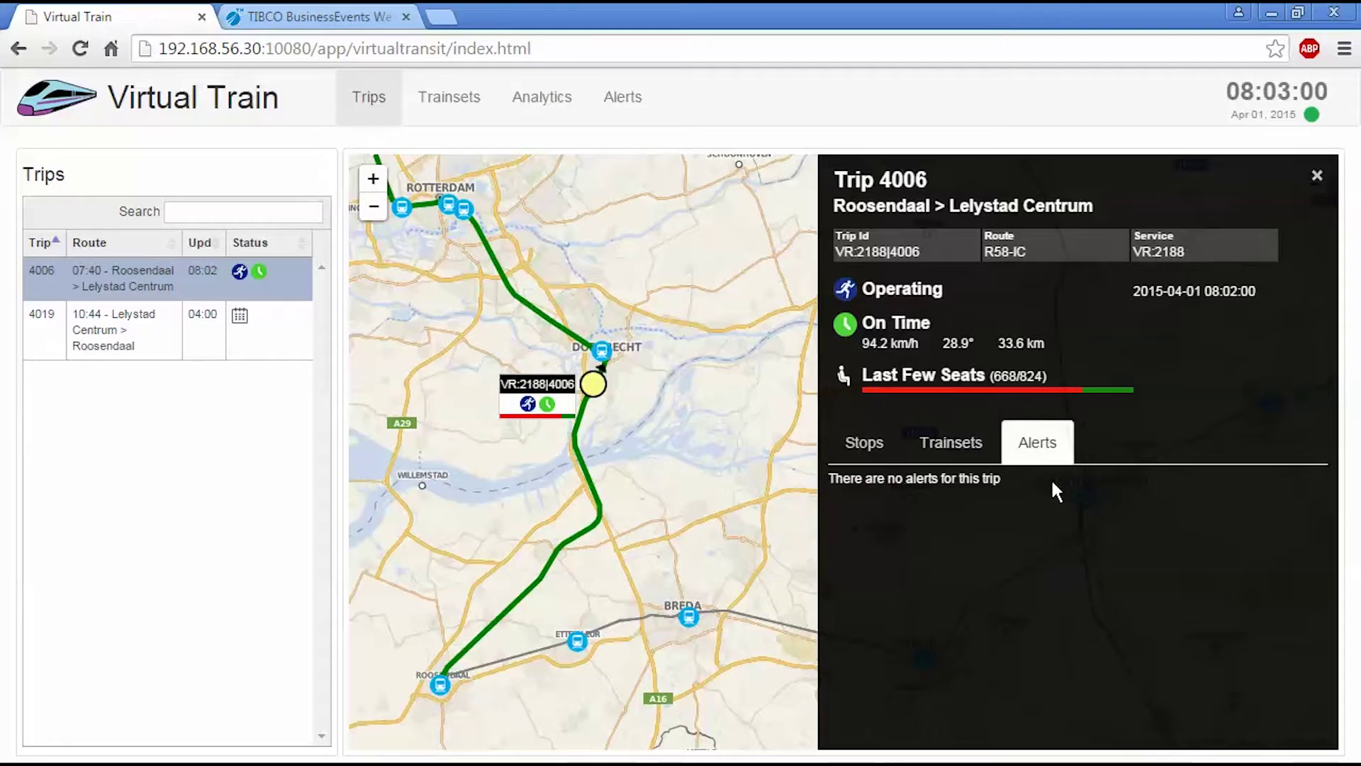
left_click(950, 446)
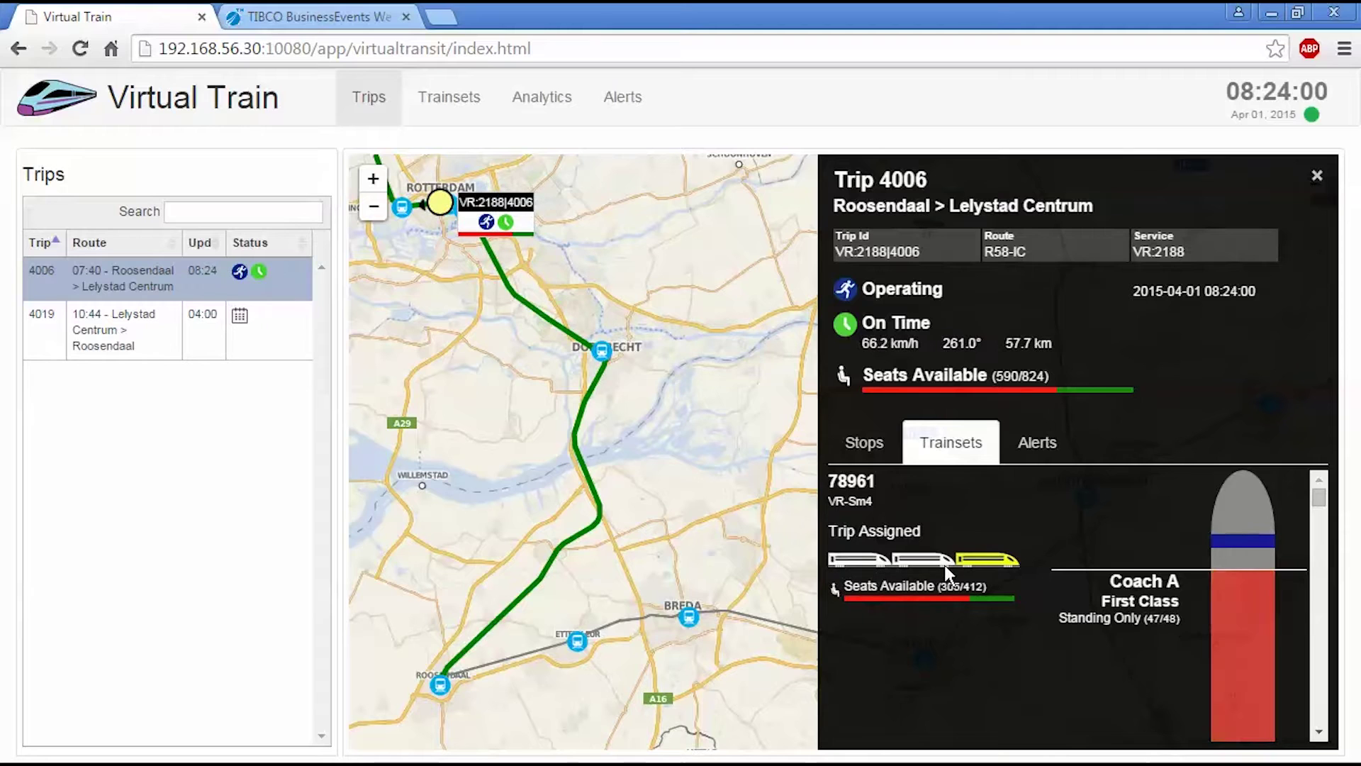
scroll(1160, 534, "down", 1)
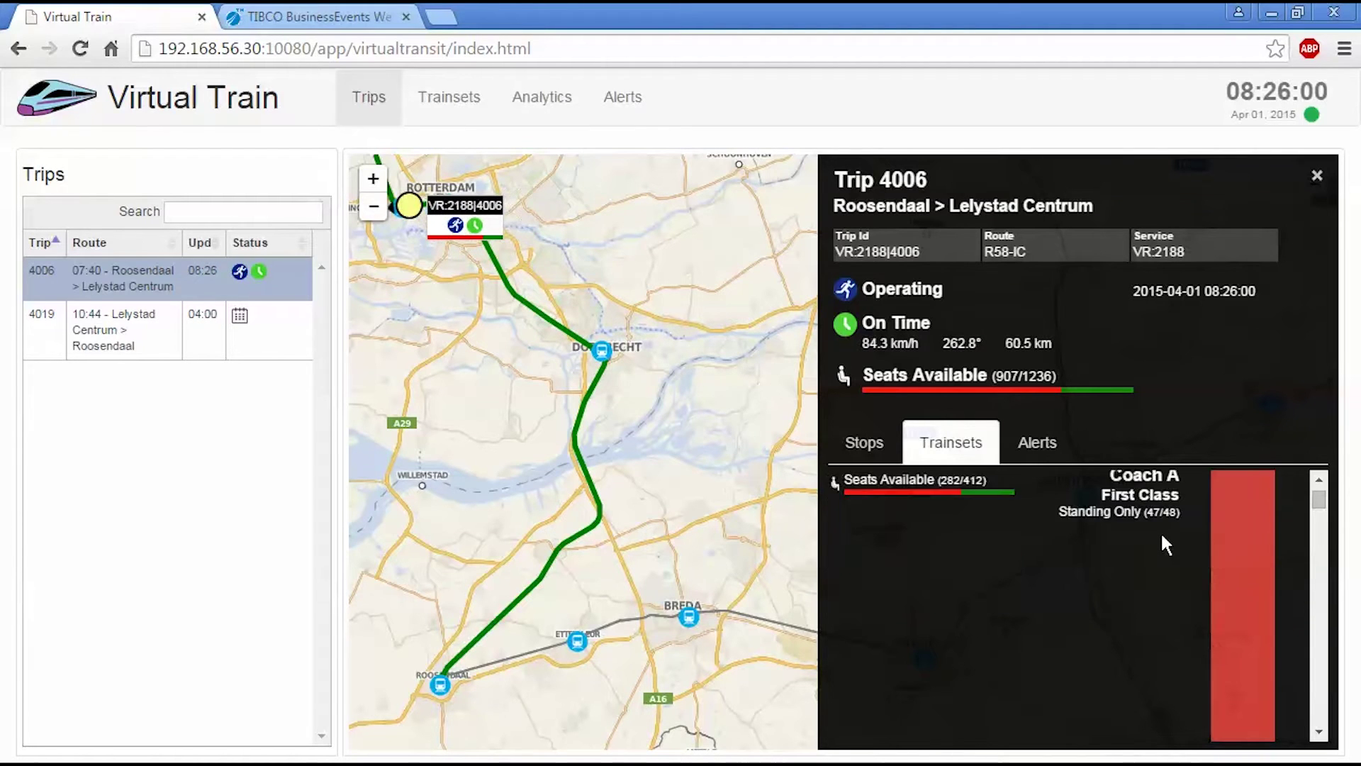
scroll(1162, 536, "down", 5)
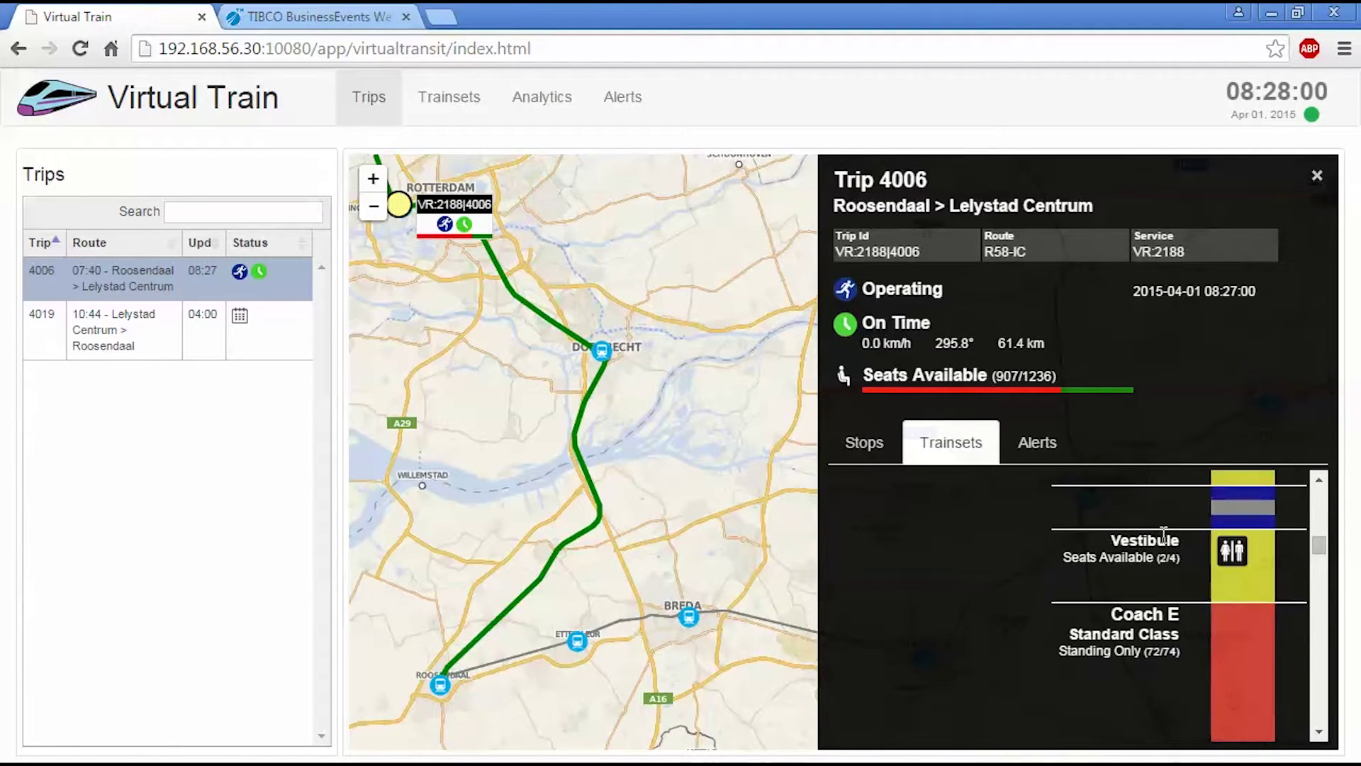
scroll(1161, 532, "down", 5)
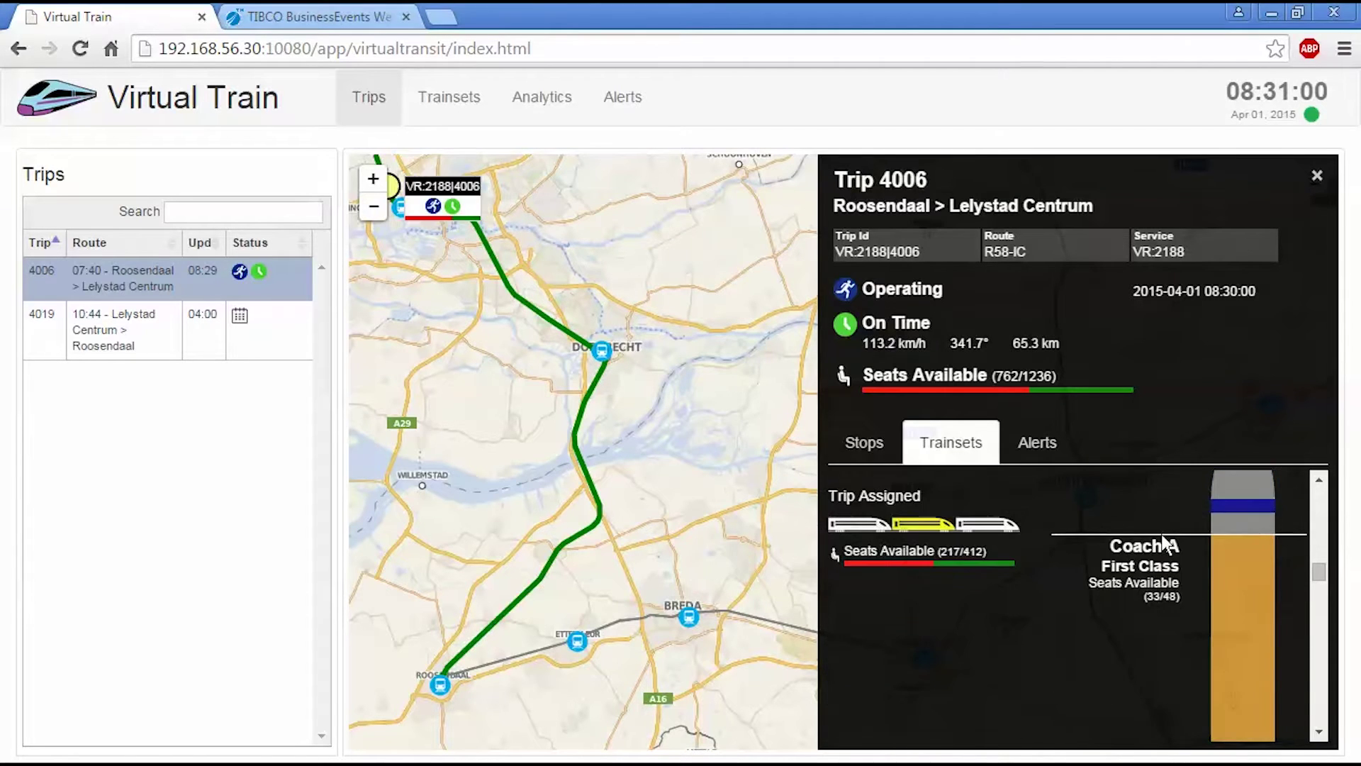
scroll(1162, 535, "up", 10)
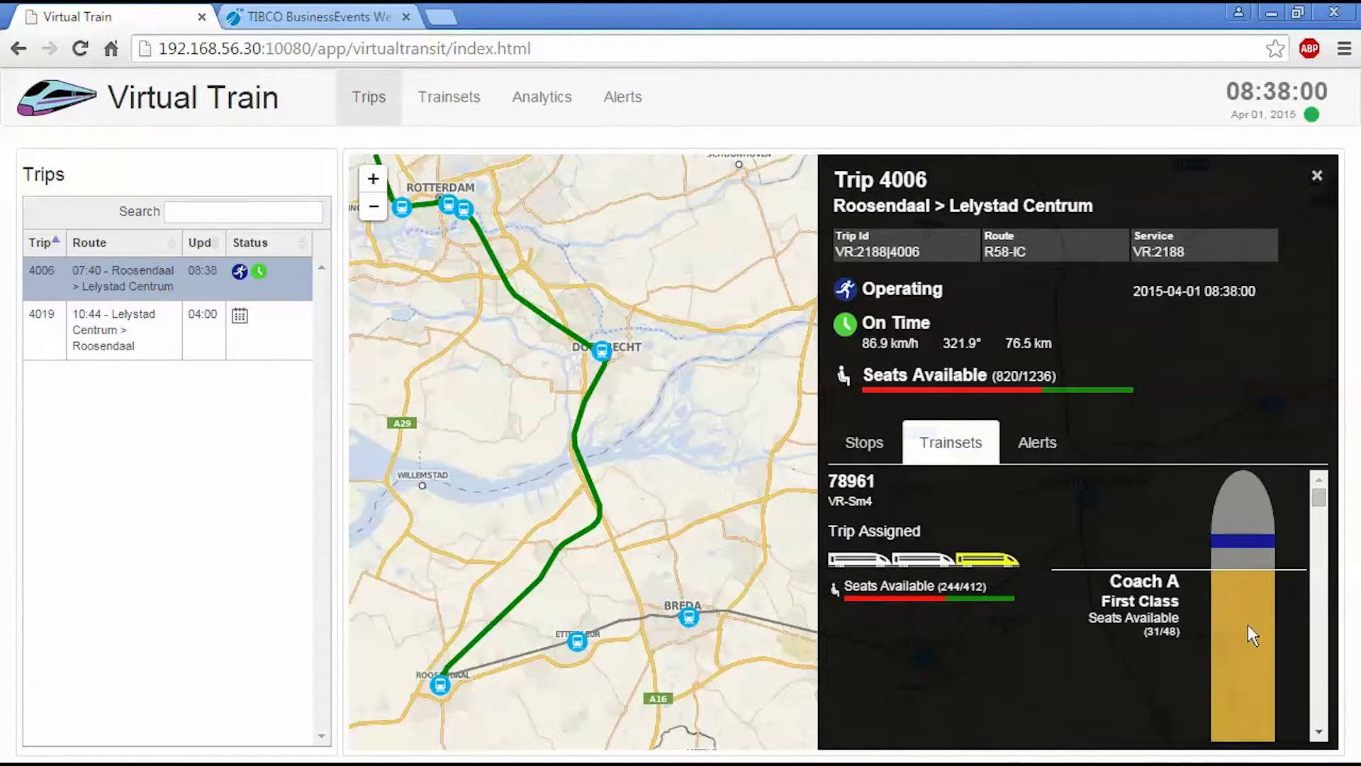
scroll(1248, 624, "down", 5)
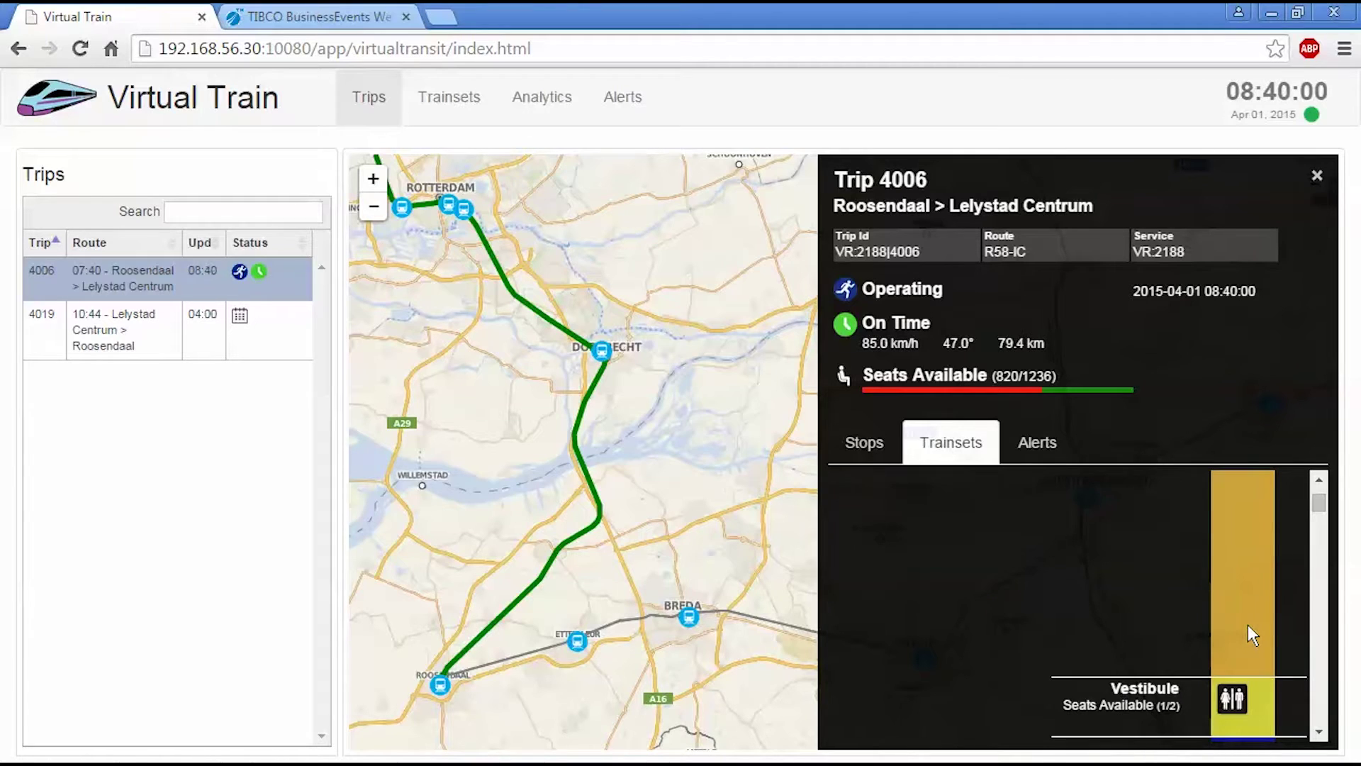
scroll(1248, 624, "down", 3)
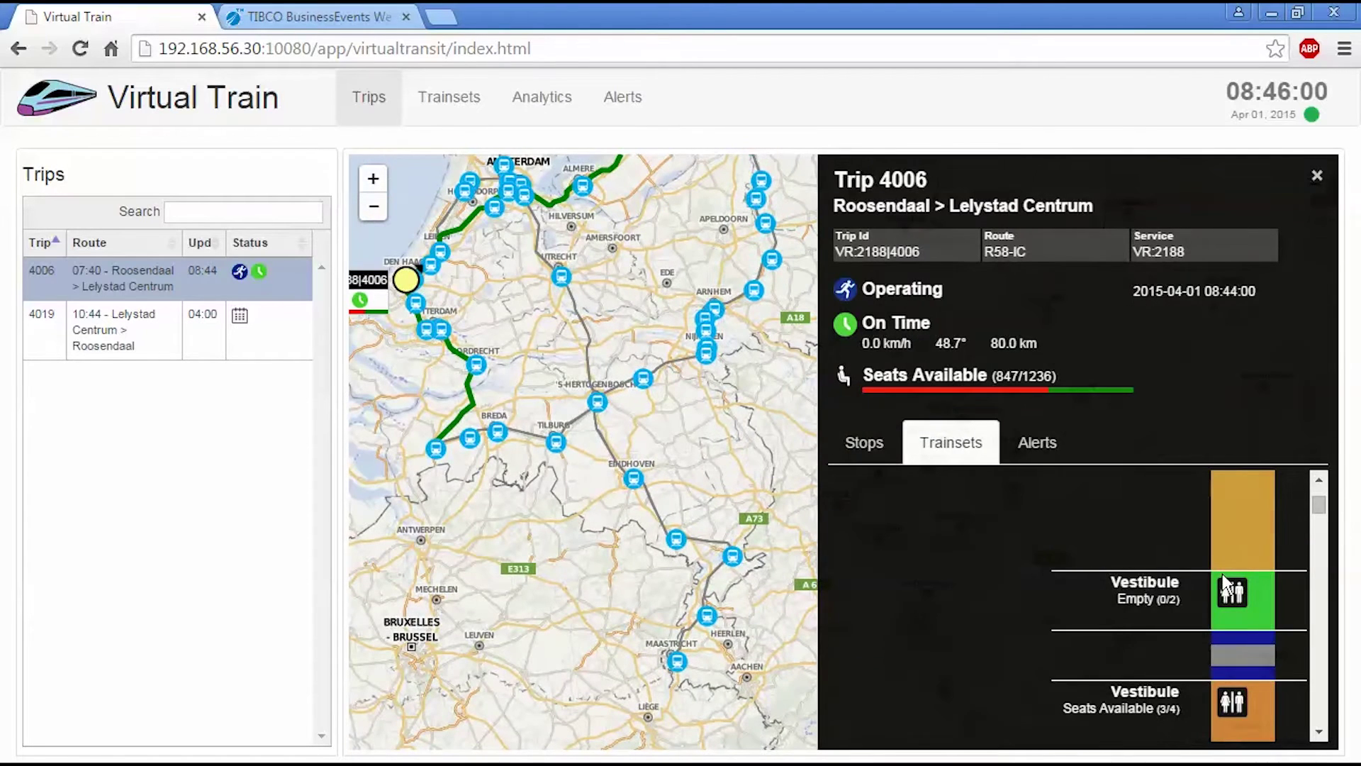
scroll(1223, 587, "down", 3)
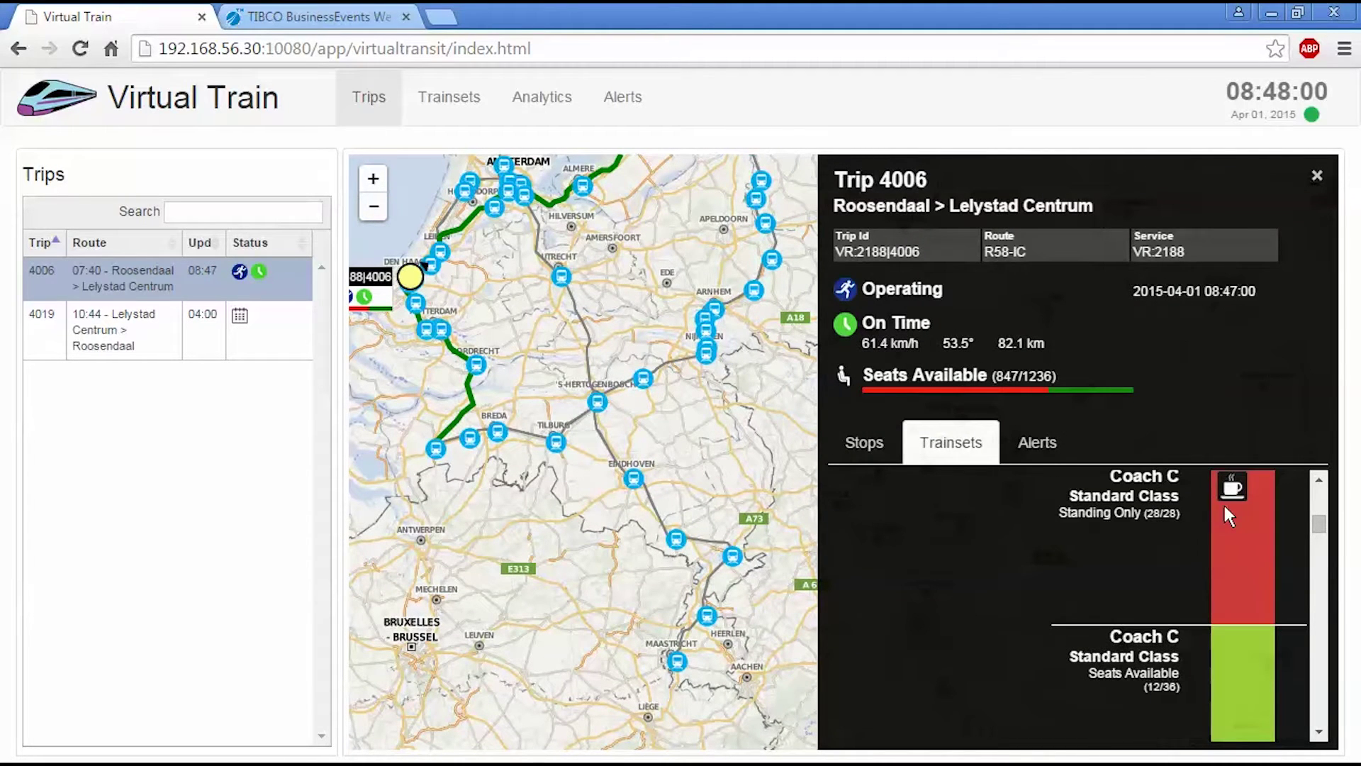
scroll(1184, 599, "down", 2)
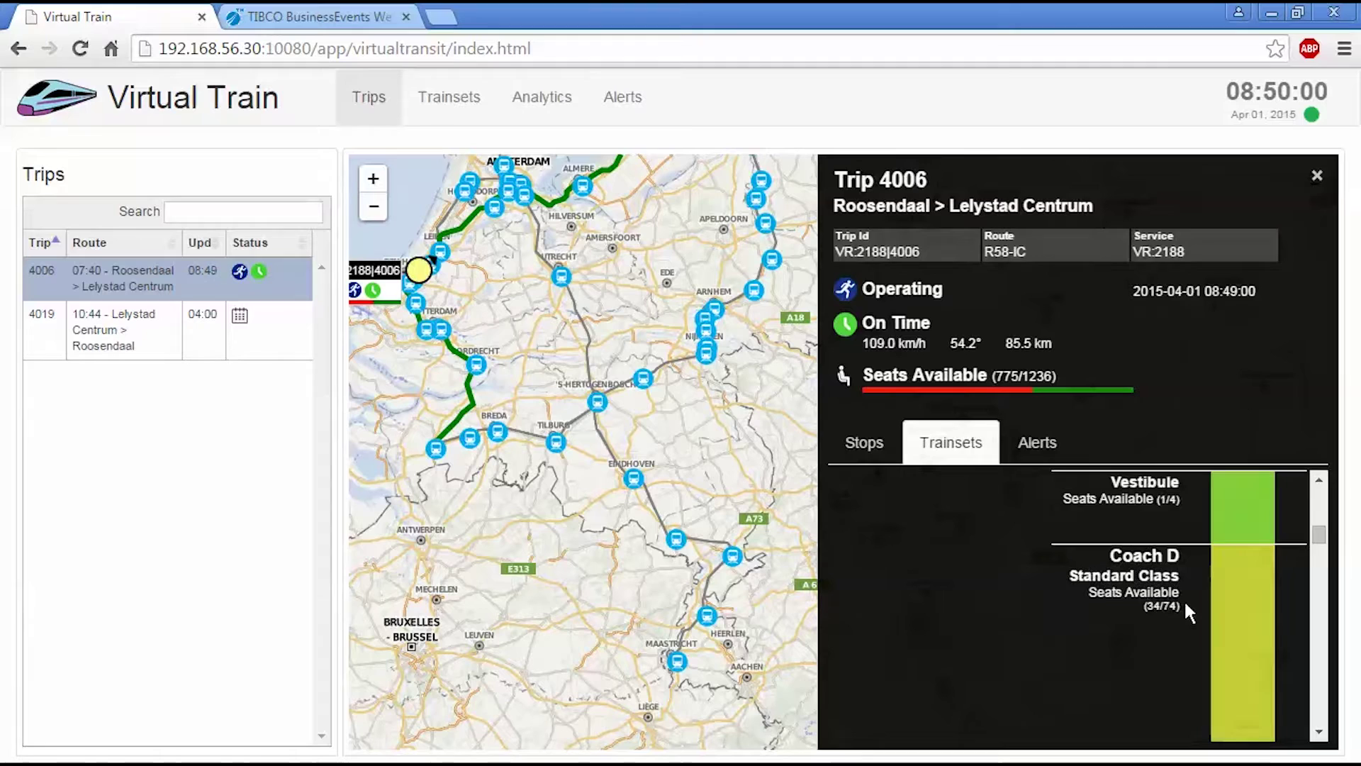
scroll(1184, 598, "down", 5)
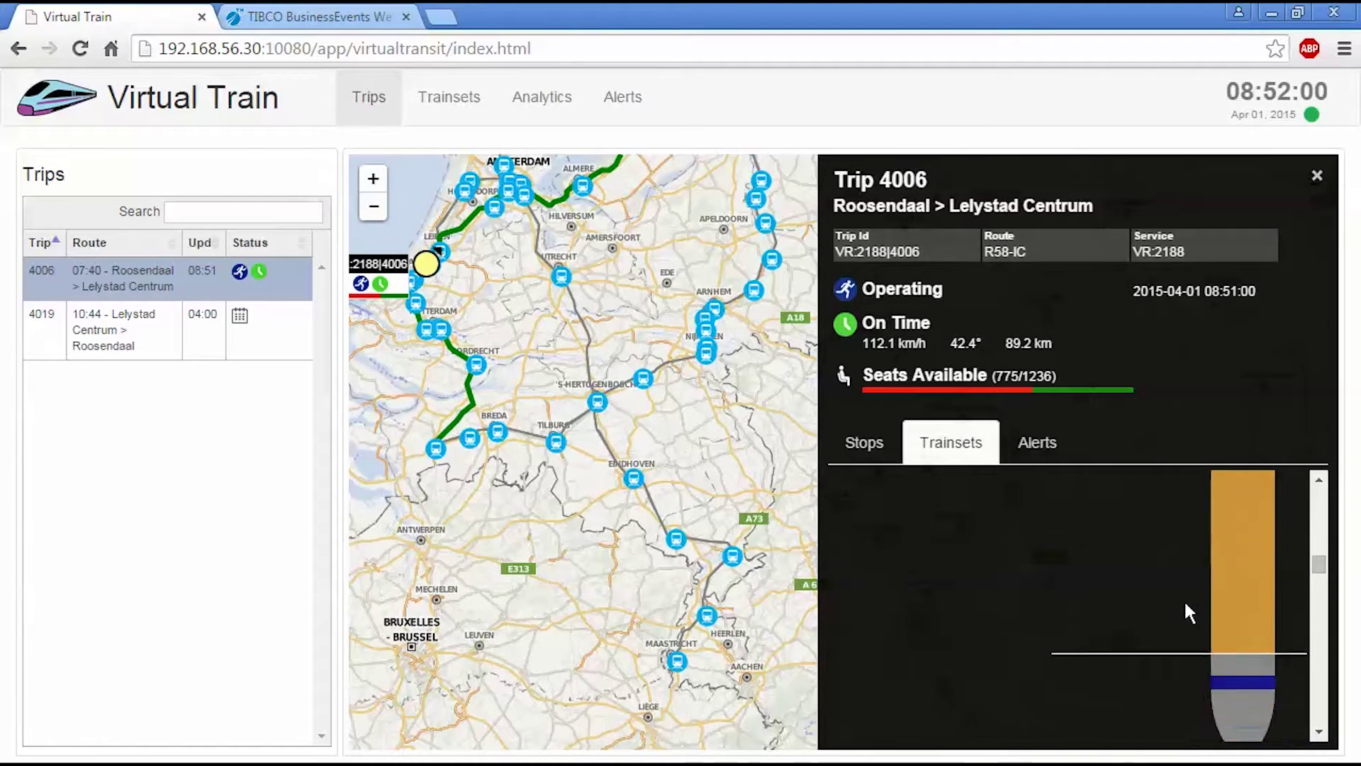
scroll(1186, 604, "down", 3)
scroll(1198, 553, "down", 5)
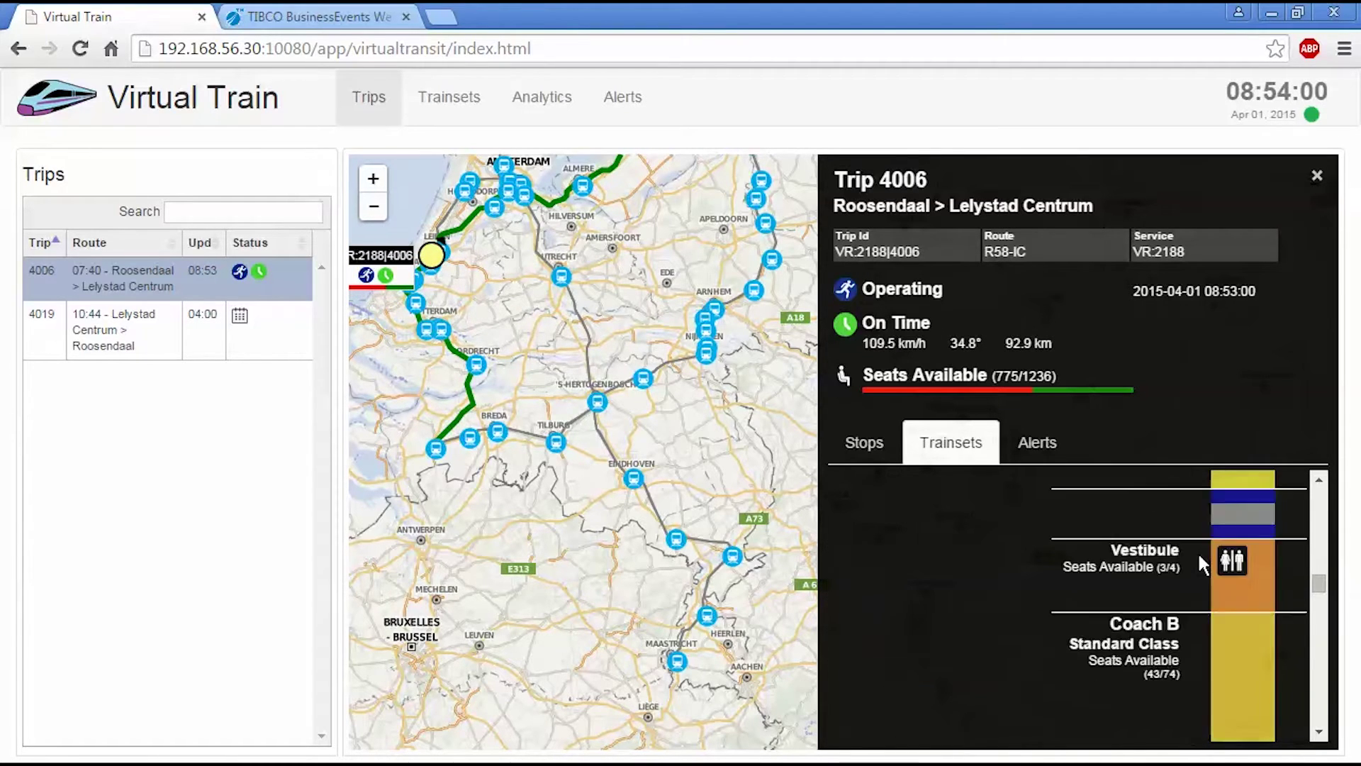
scroll(1200, 558, "down", 4)
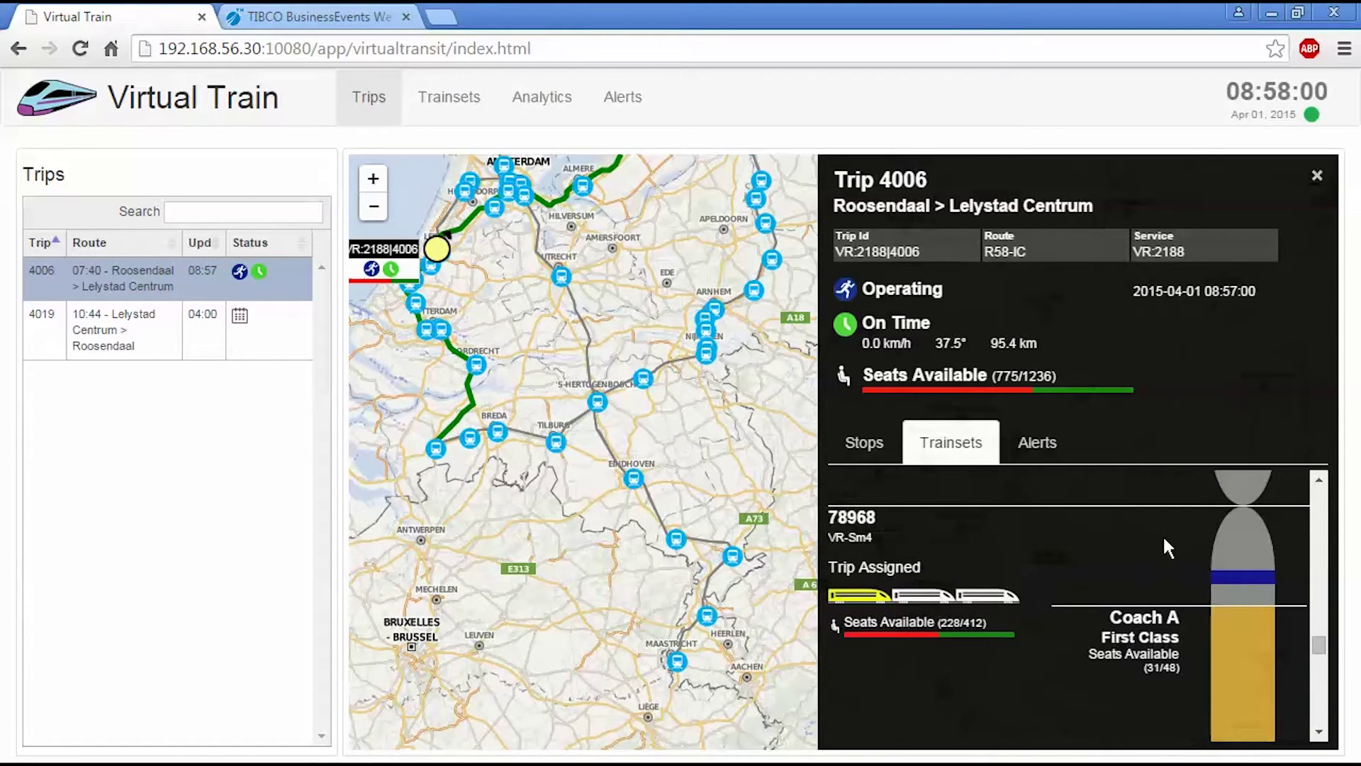
Step: Scroll trip 4006's stops until it completes at Lelystad Centrum at 10:14, empty
left_click(865, 447)
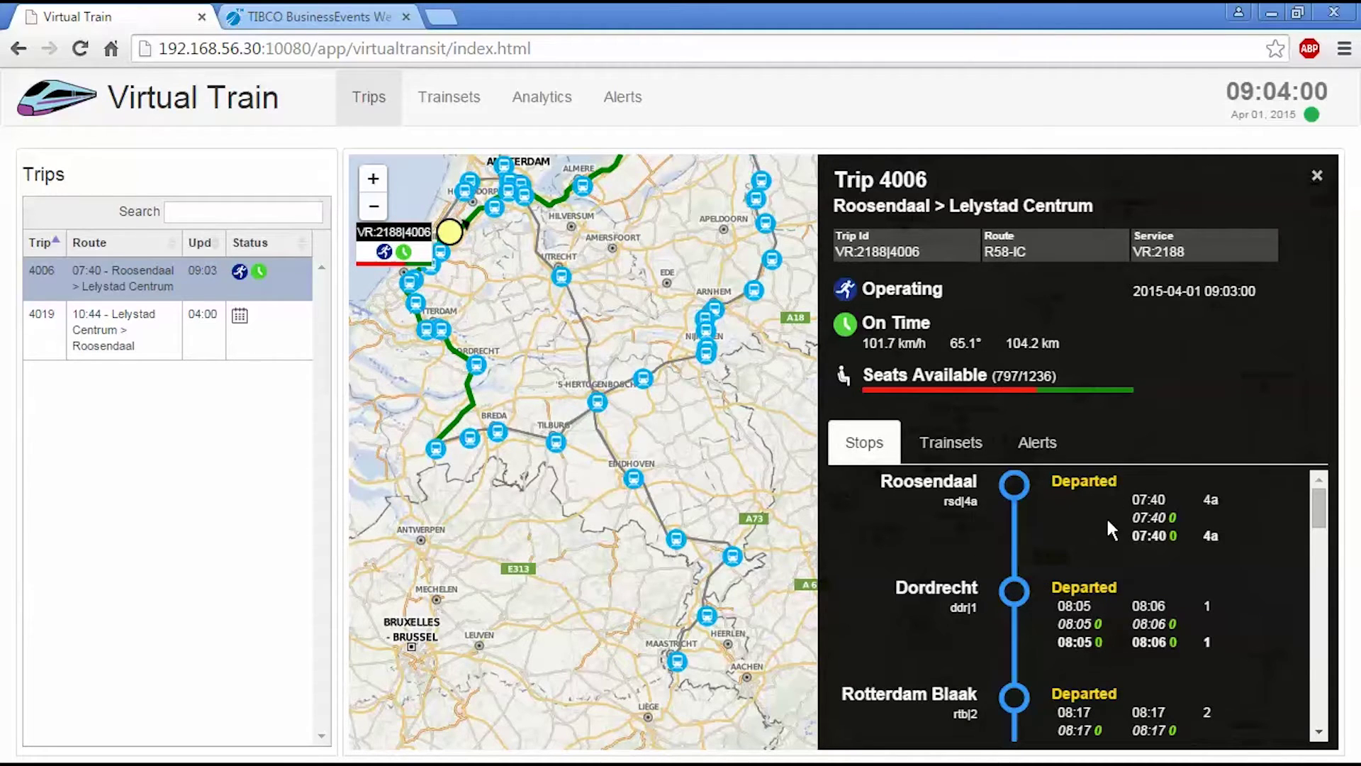
scroll(1118, 593, "down", 8)
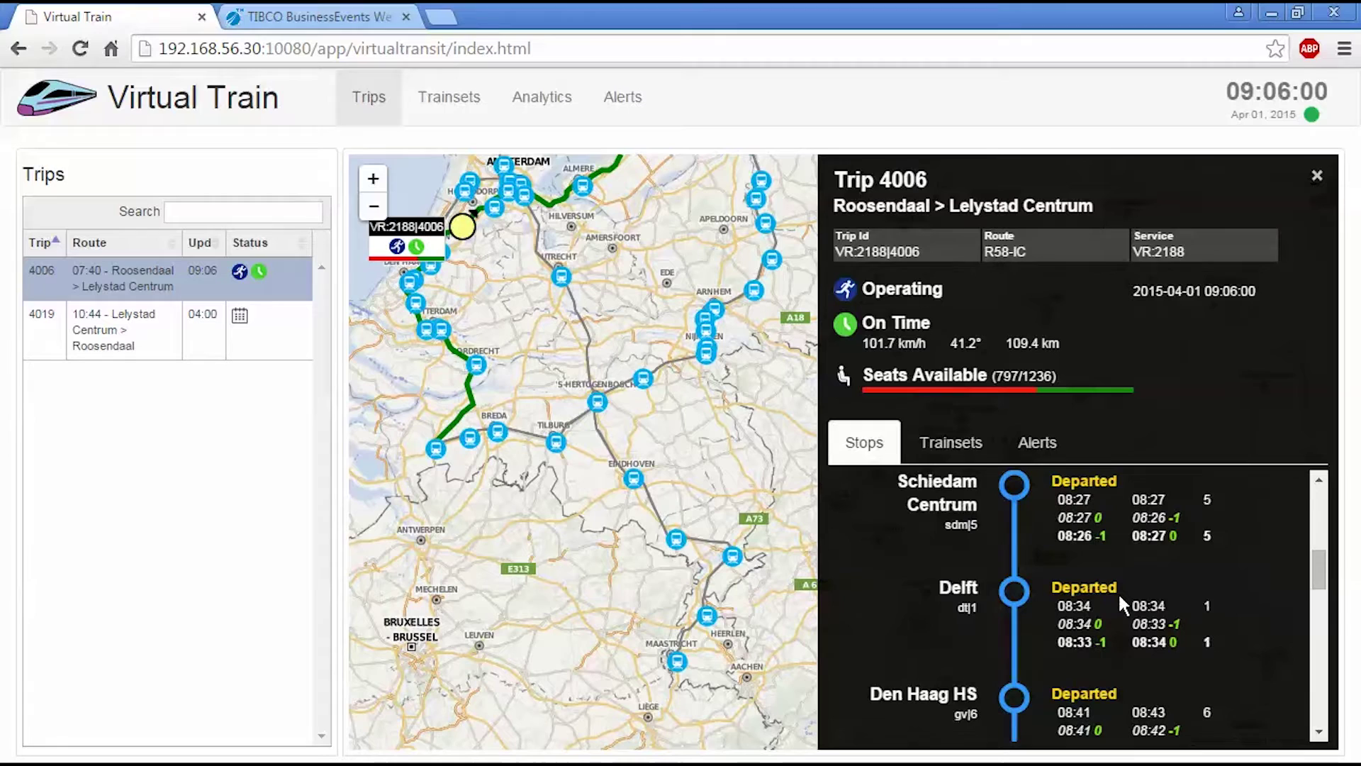
scroll(1119, 597, "down", 5)
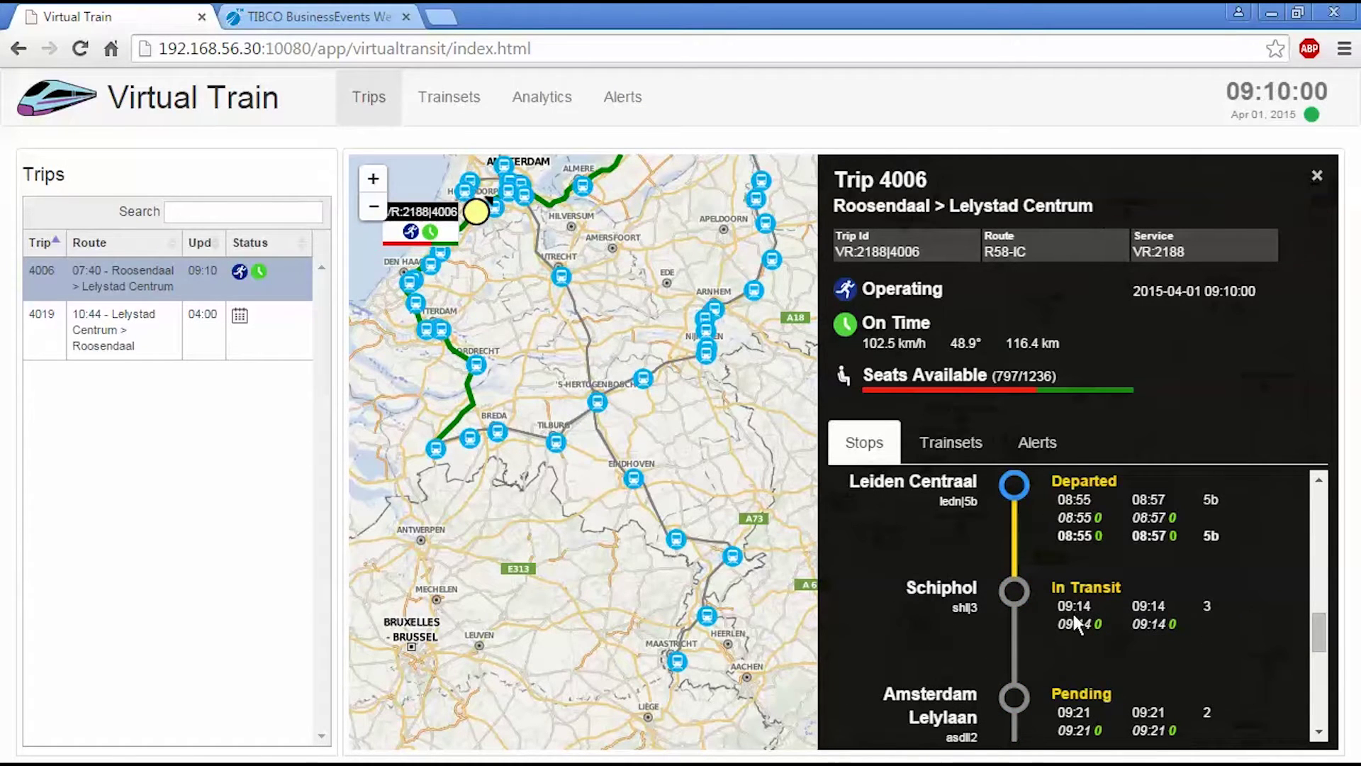
scroll(506, 234, "up", 5)
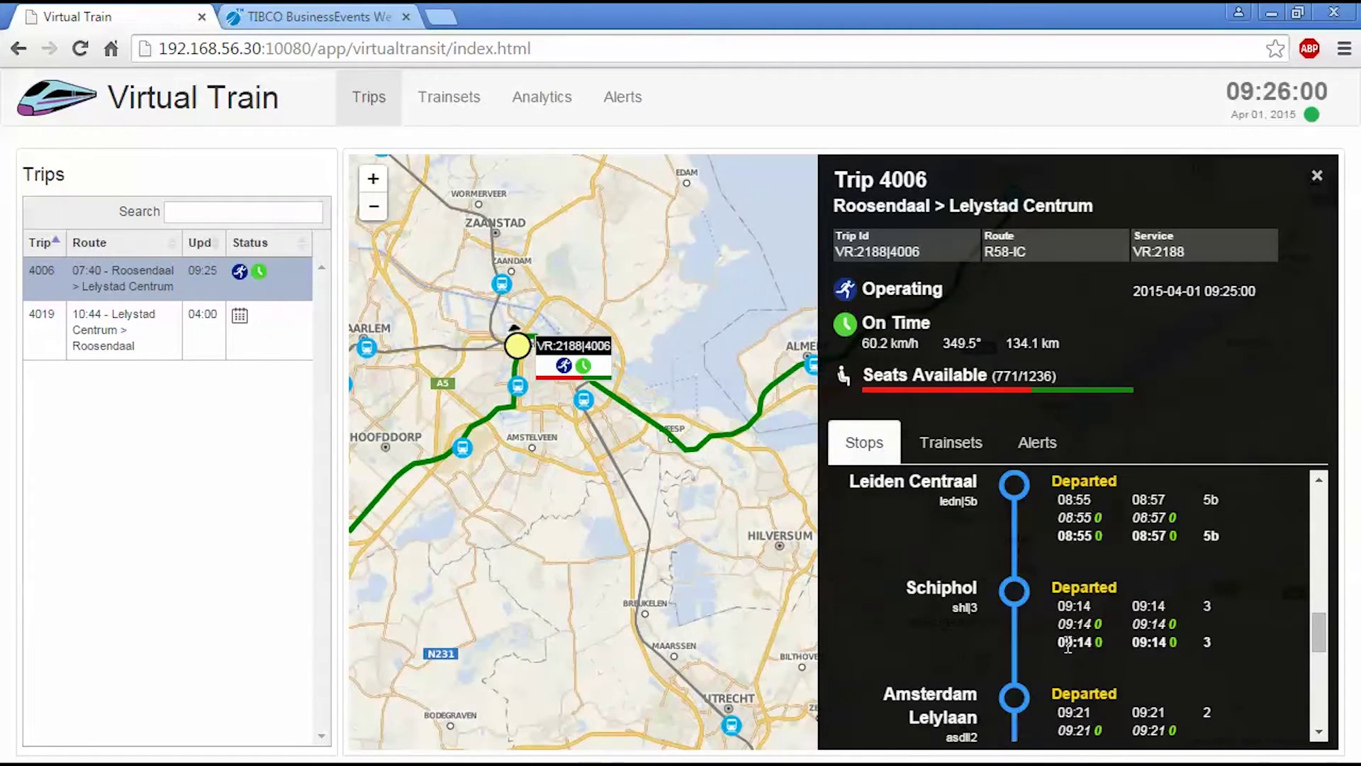
scroll(1068, 646, "down", 5)
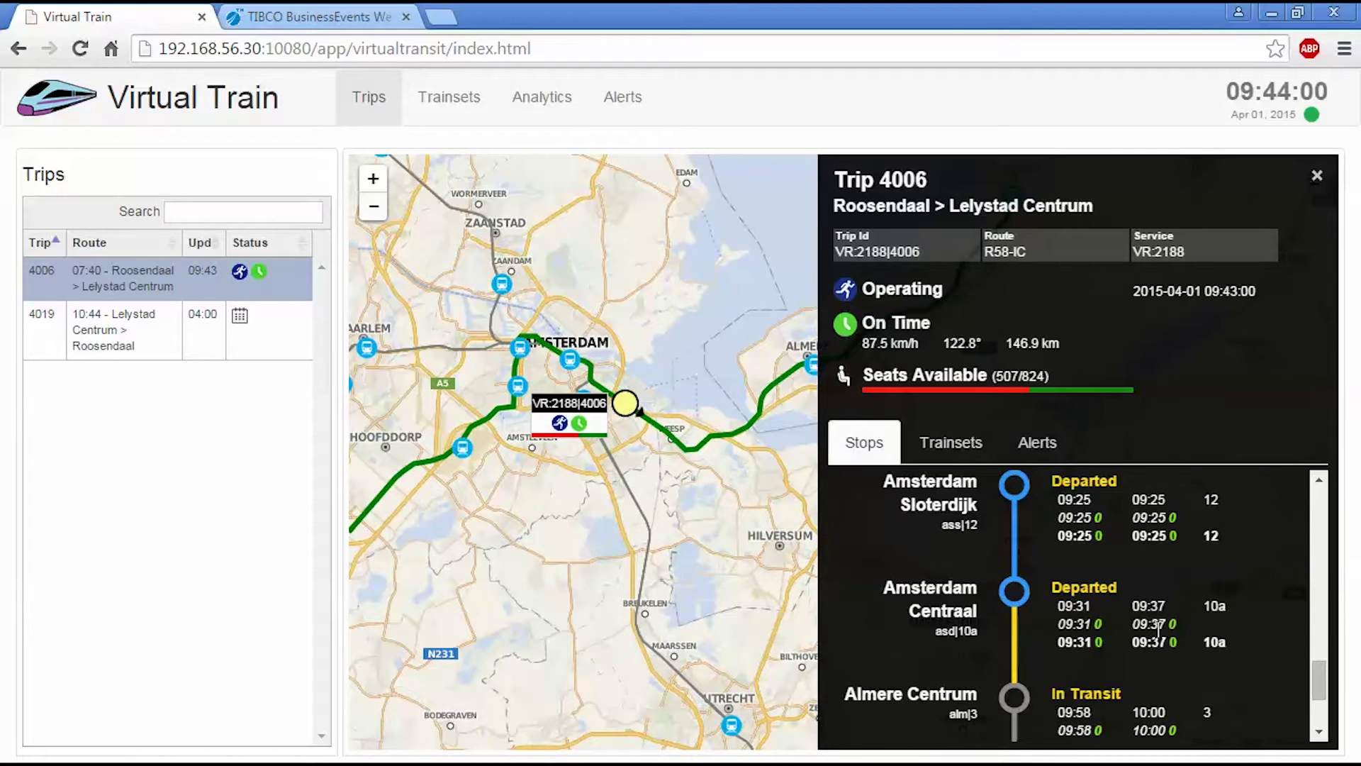
scroll(675, 553, "down", 1)
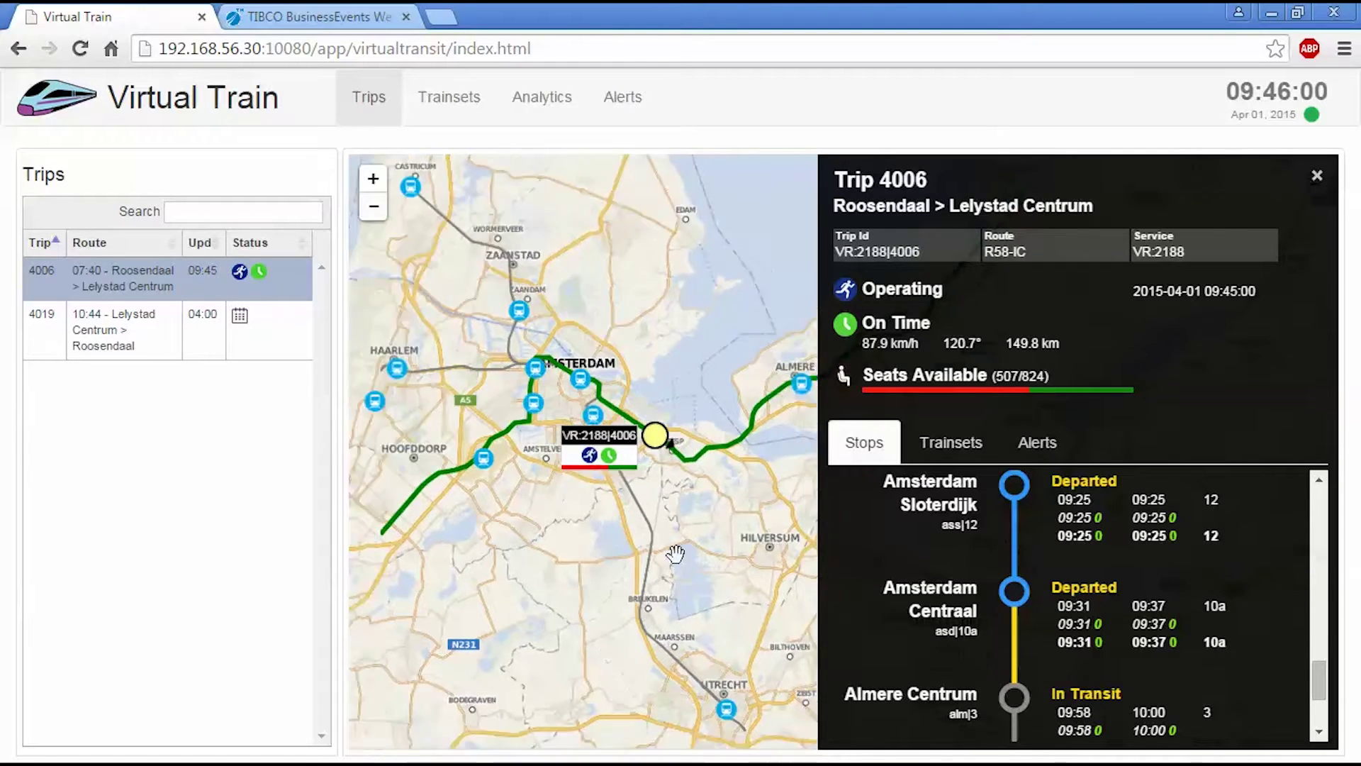
scroll(675, 553, "down", 1)
scroll(655, 508, "down", 1)
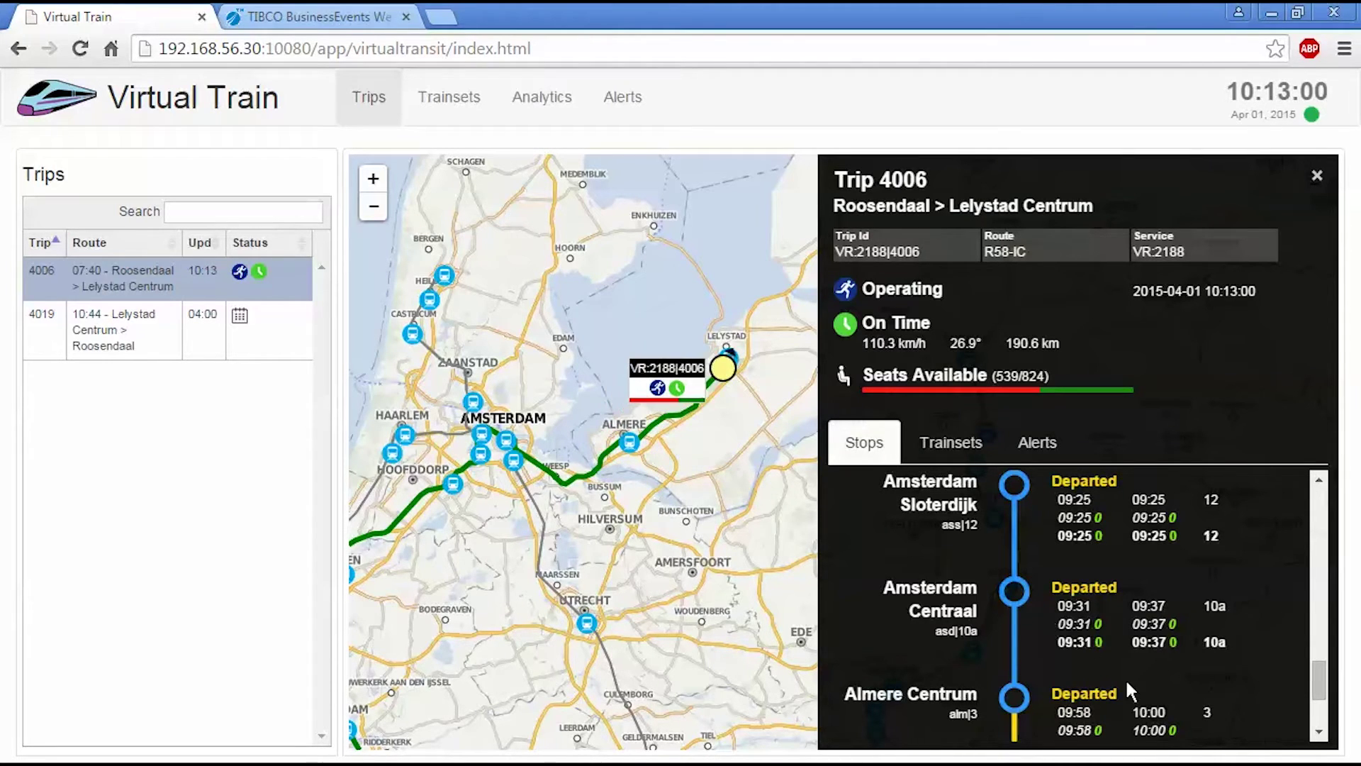
scroll(1104, 619, "down", 3)
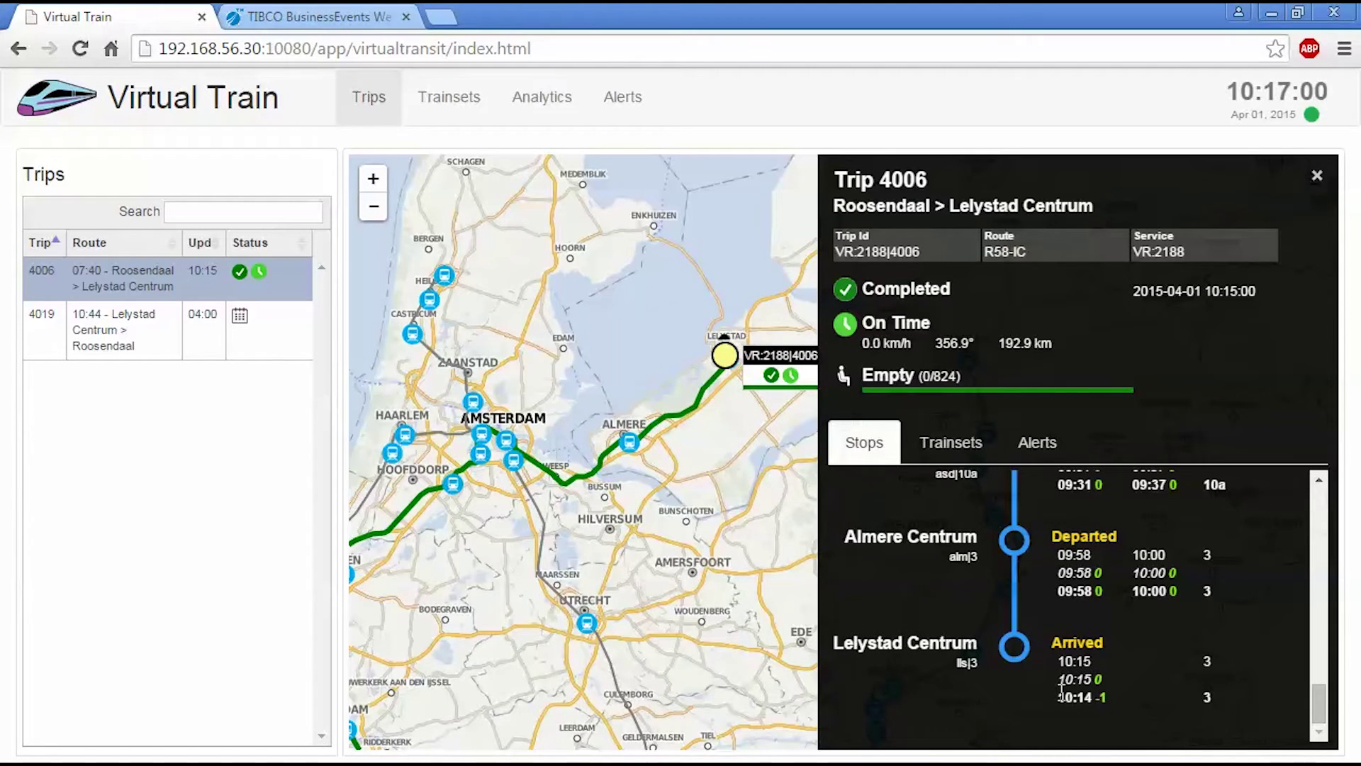
Step: Close trip 4006's panel and open trip 4019's details from its train at Lelystad
left_click(1320, 178)
left_click(220, 354)
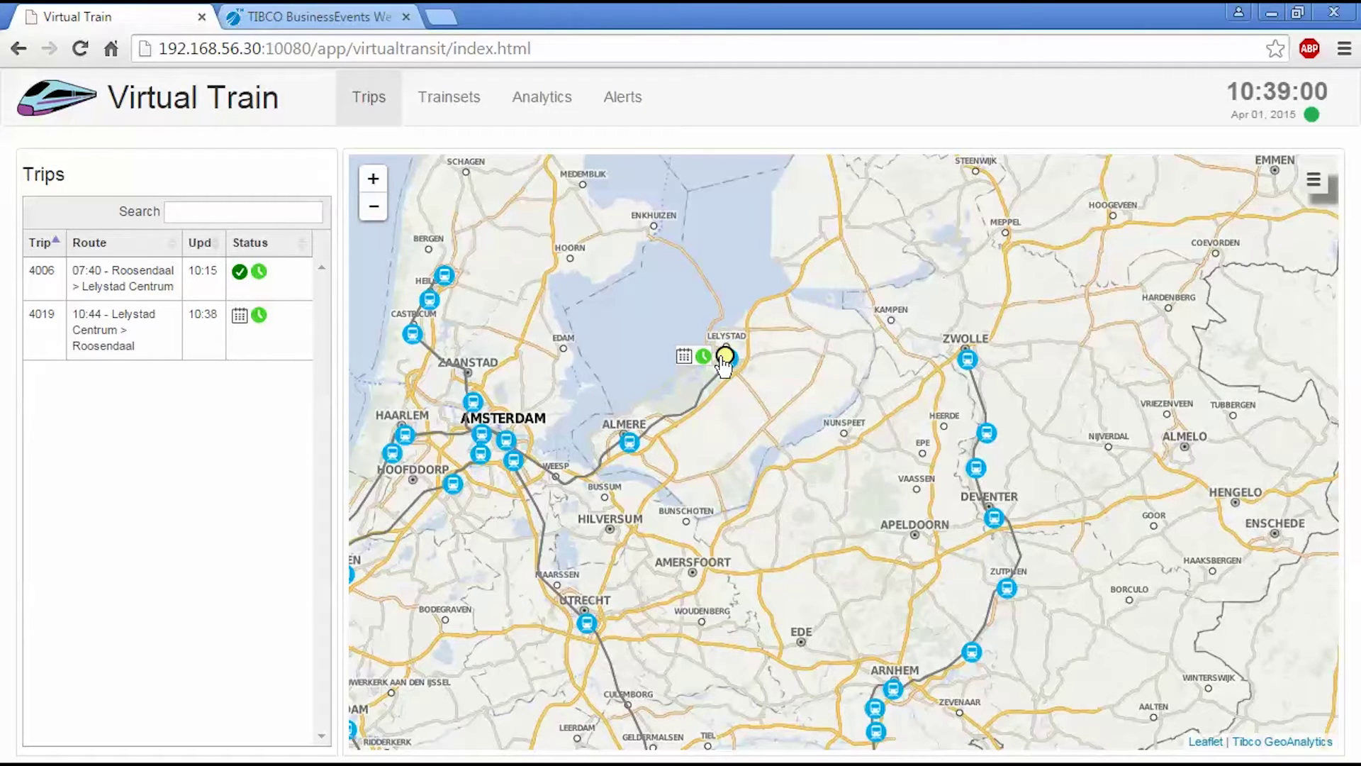
left_click(724, 359)
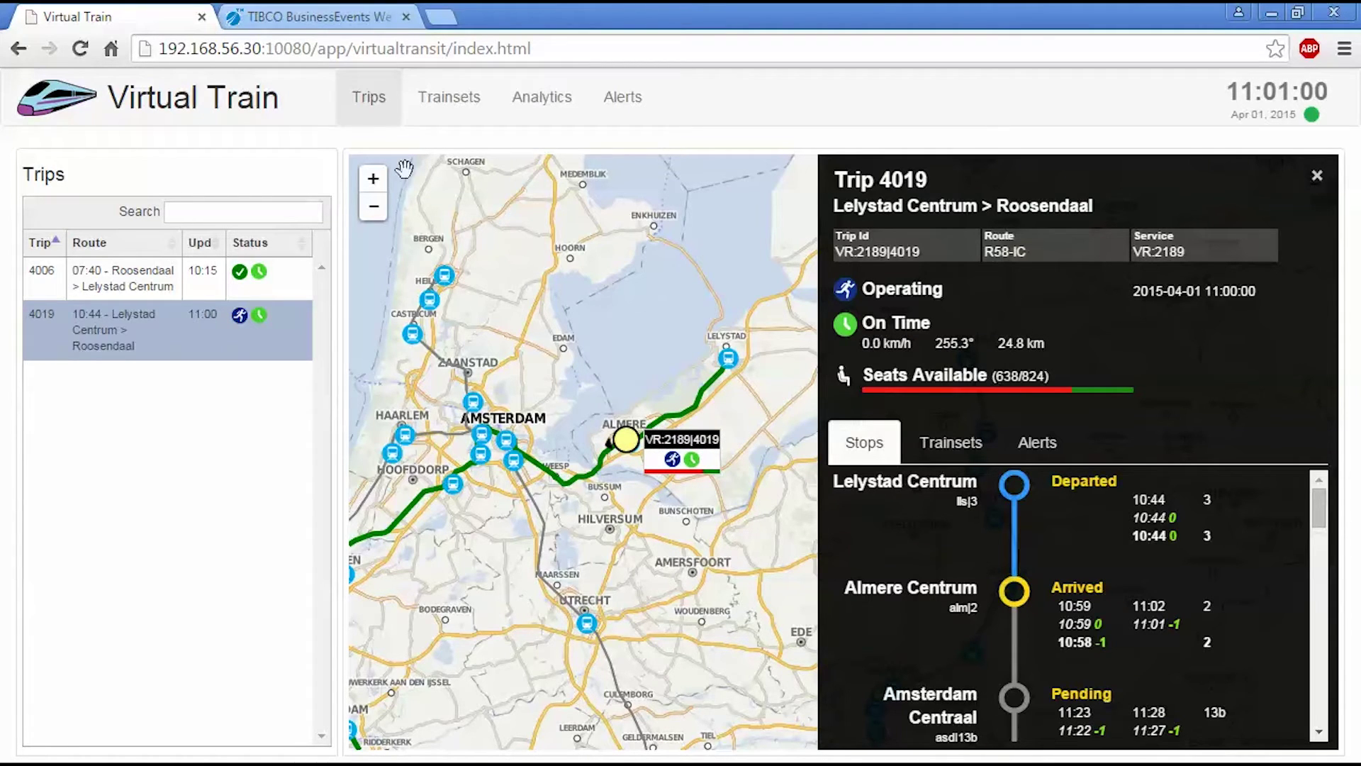
Step: Switch to the Trainsets view and zoom the map toward Amsterdam and Weesp
left_click(447, 107)
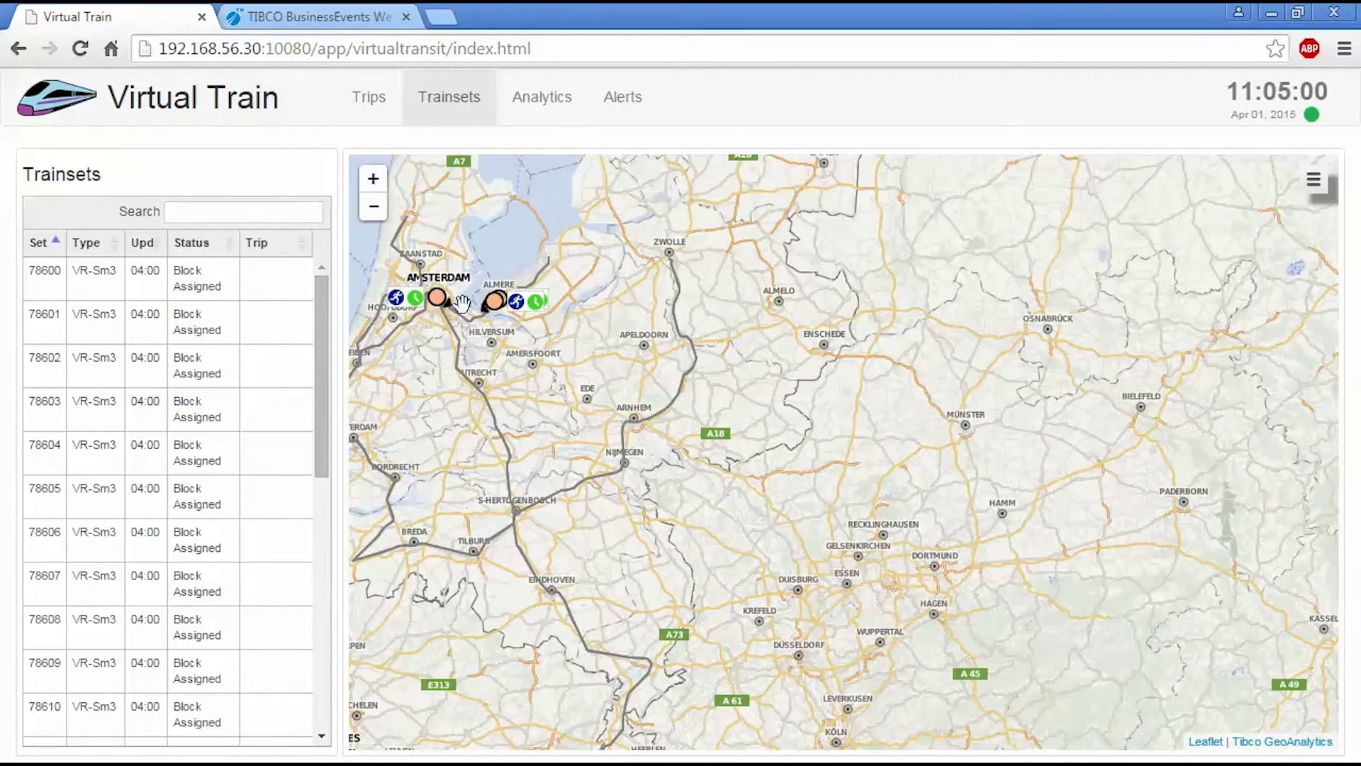
scroll(462, 303, "up", 2)
scroll(598, 312, "up", 1)
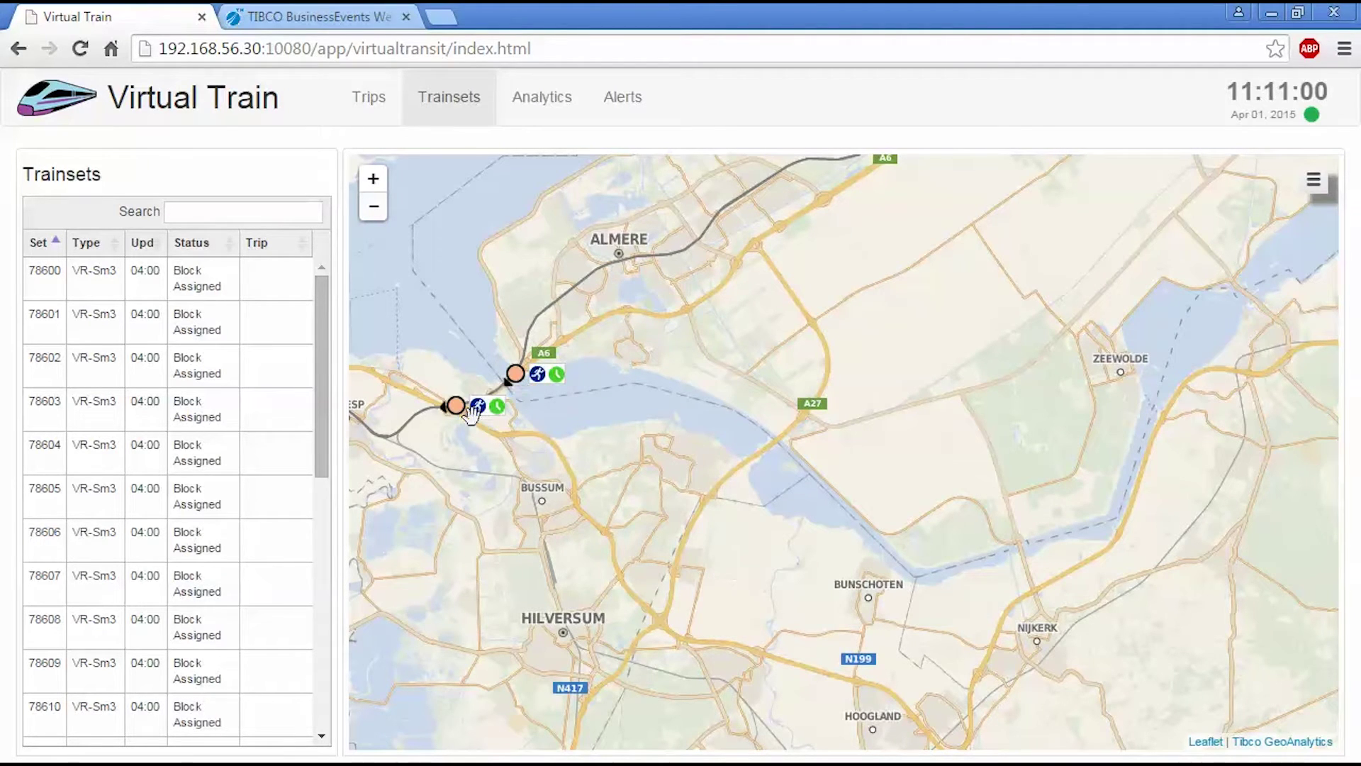
left_click_drag(435, 450, 687, 435)
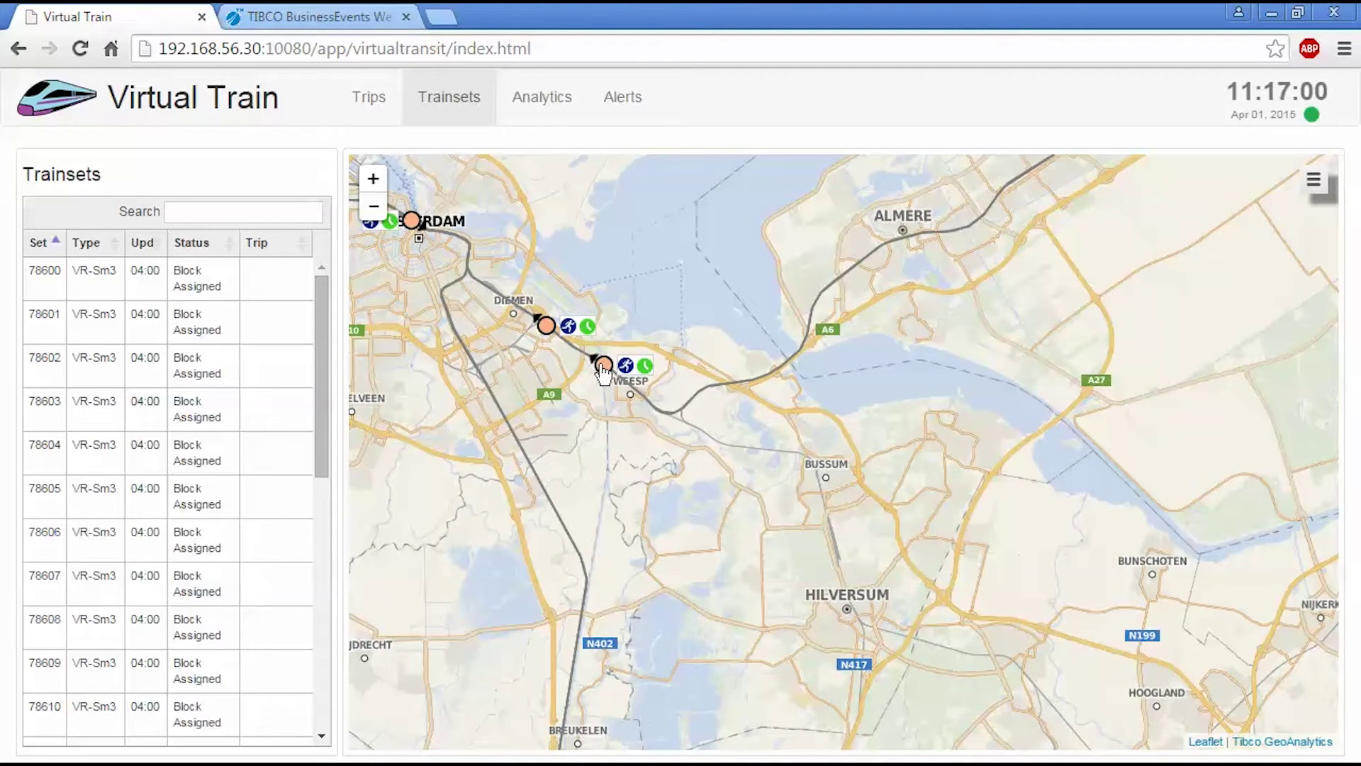
Step: View details of two trip 4019 trainsets near Weesp, closing each afterward
left_click(545, 328)
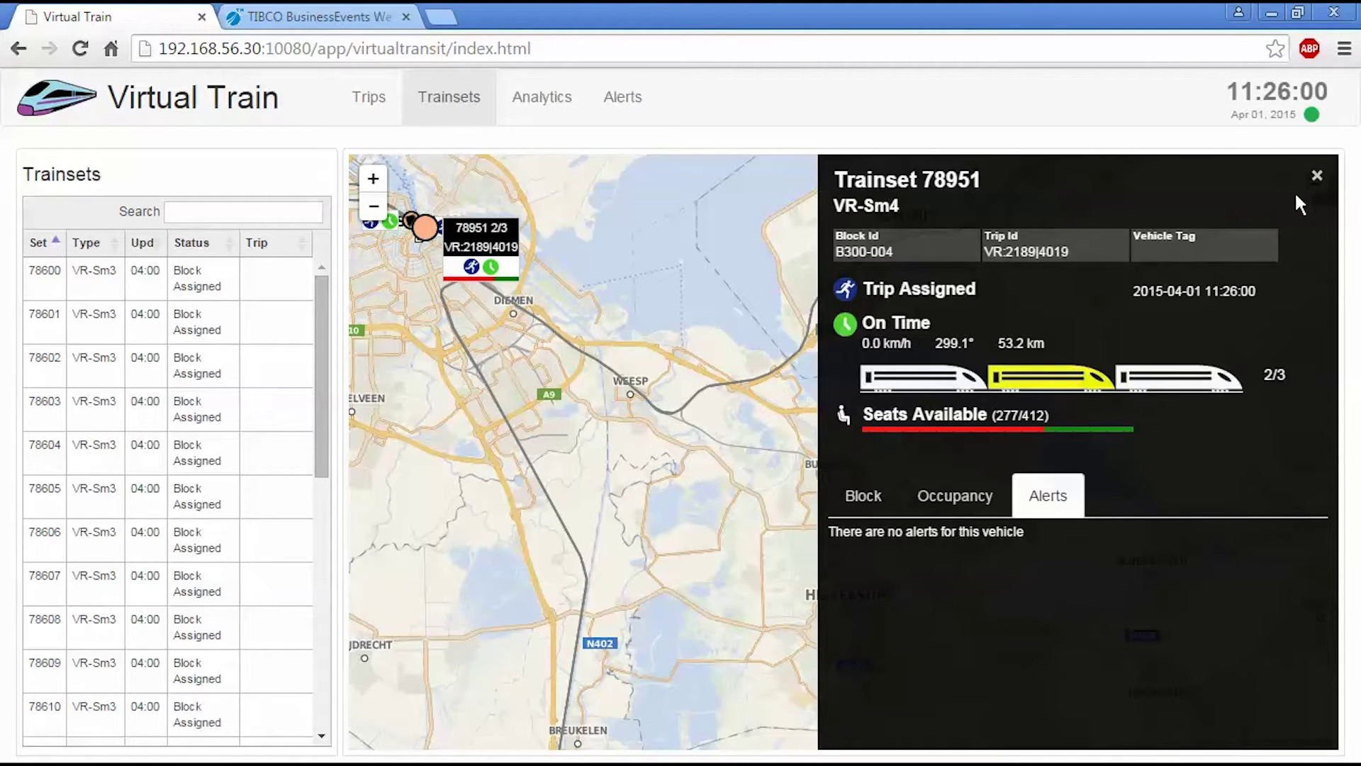
left_click(1316, 176)
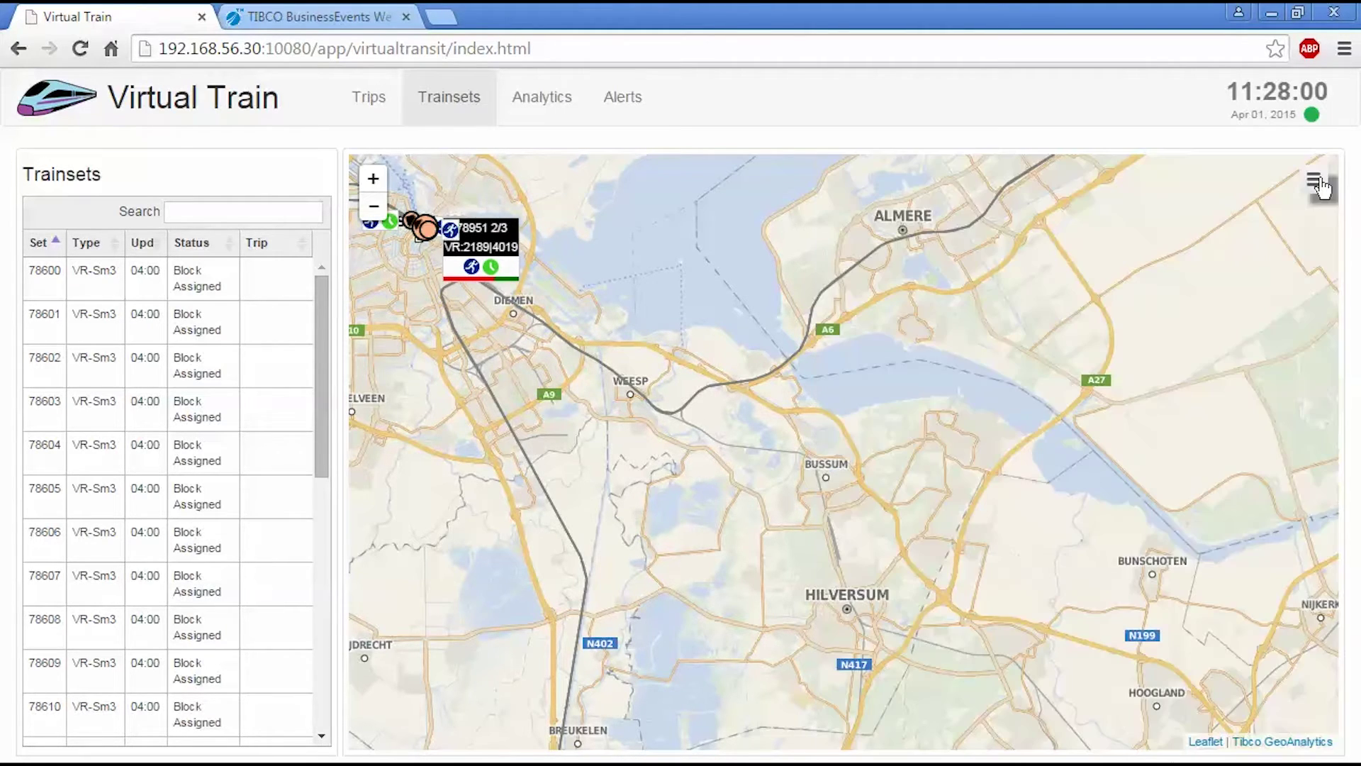
left_click(428, 229)
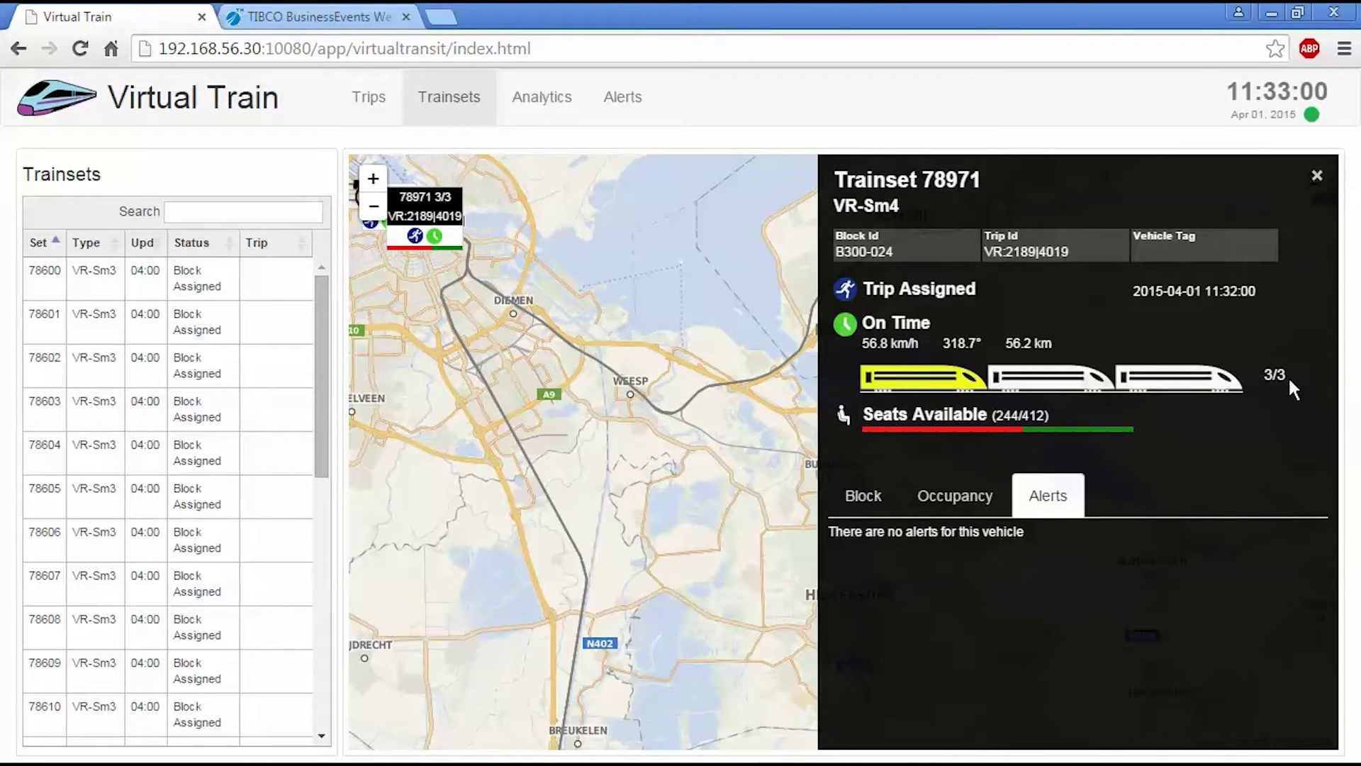
left_click(1321, 181)
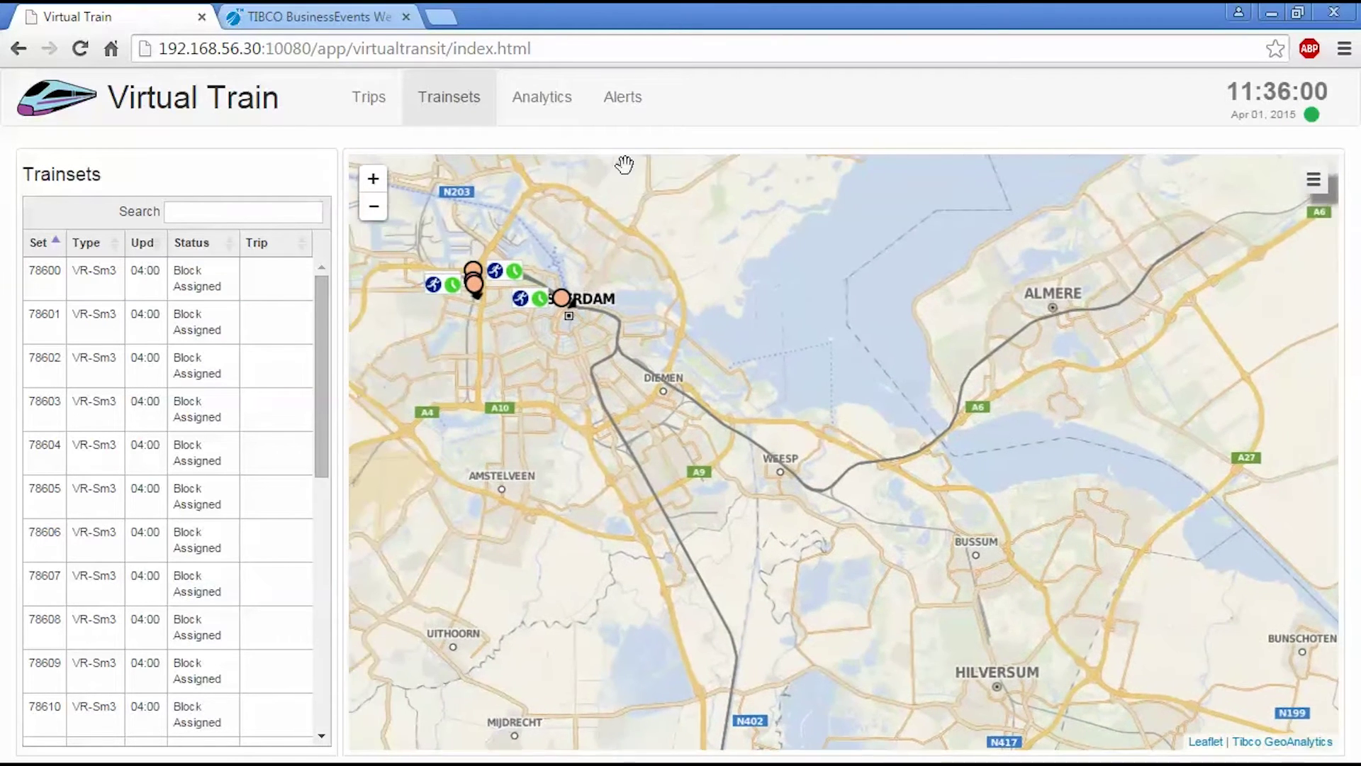
Step: On the Analytics page, add a new query on Core_Trips with Id 'Trips'
left_click(541, 97)
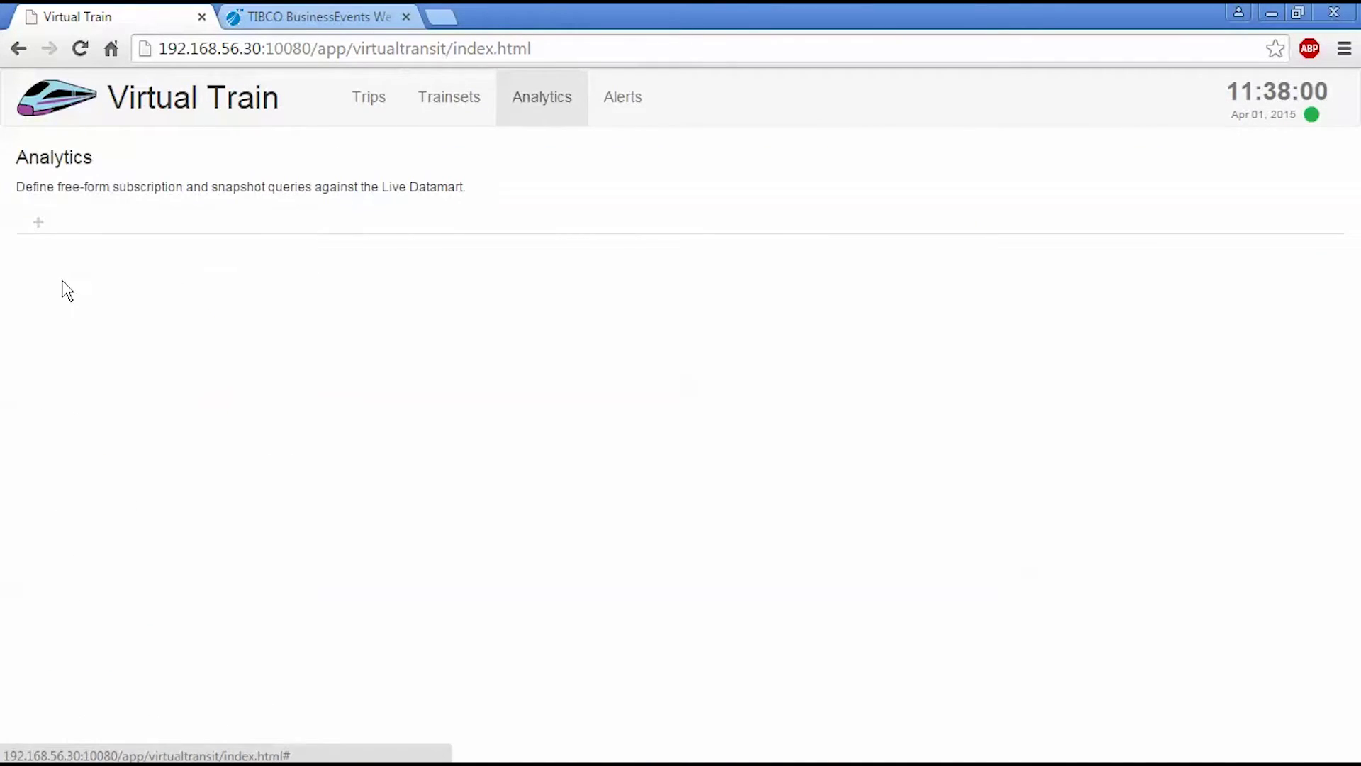
left_click(38, 227)
left_click(423, 239)
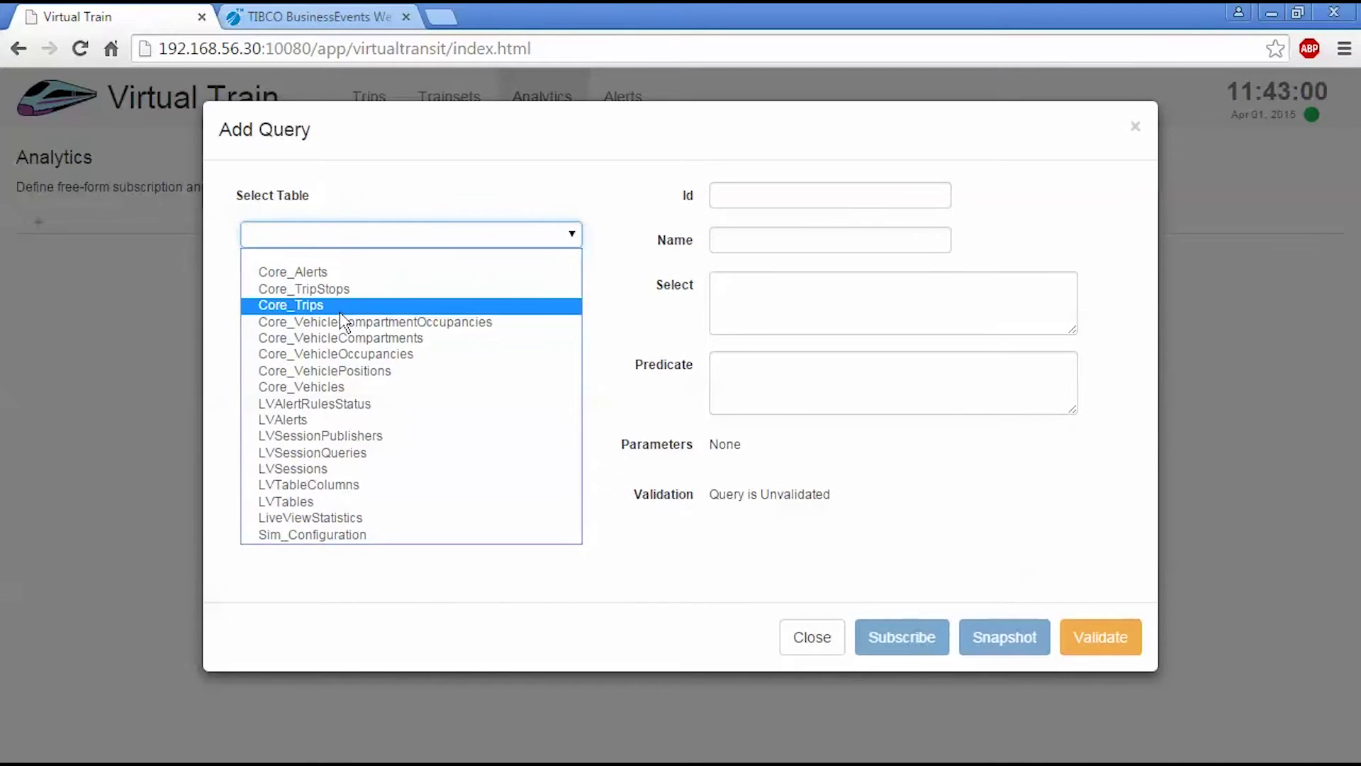
key("Return")
left_click(762, 192)
type("Trip")
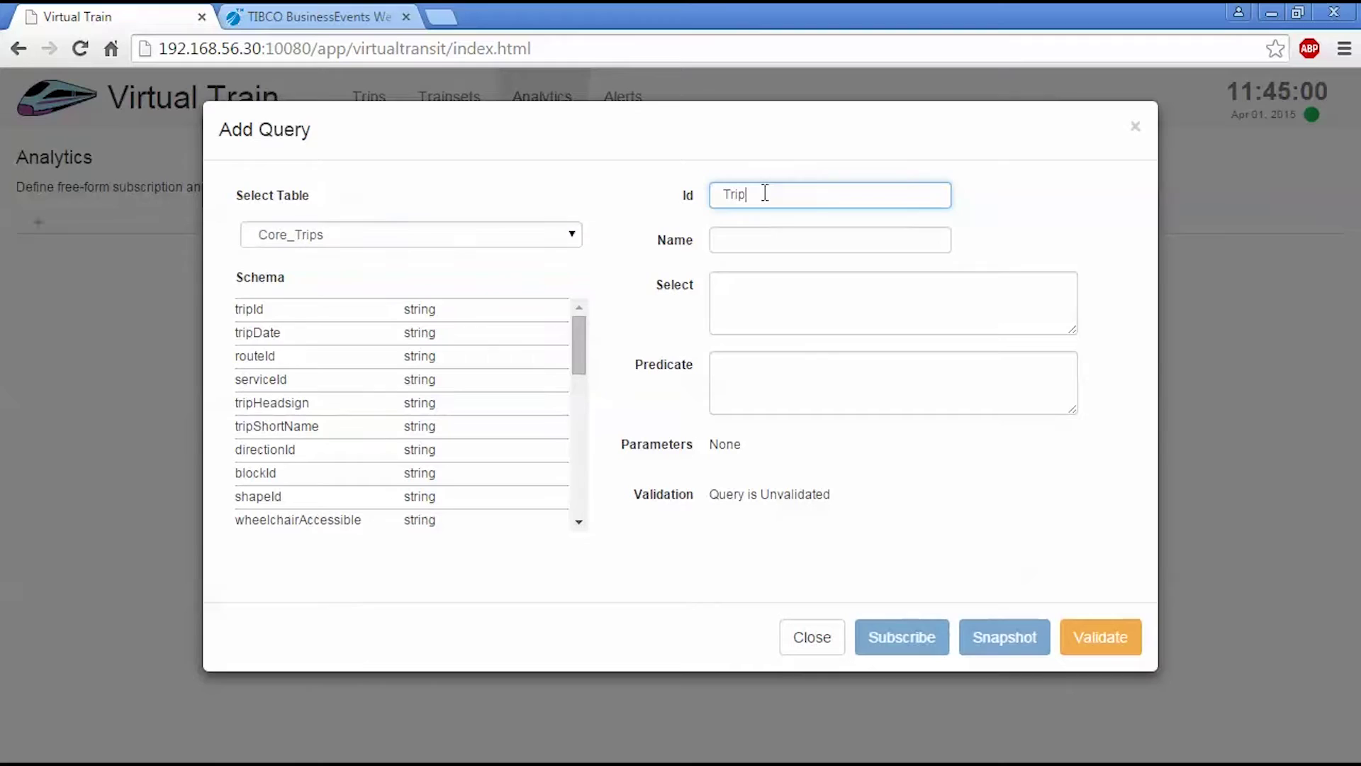
type("s")
Step: Select columns tripId, lastUpdated and status, validate, and subscribe to the query
left_click(319, 310)
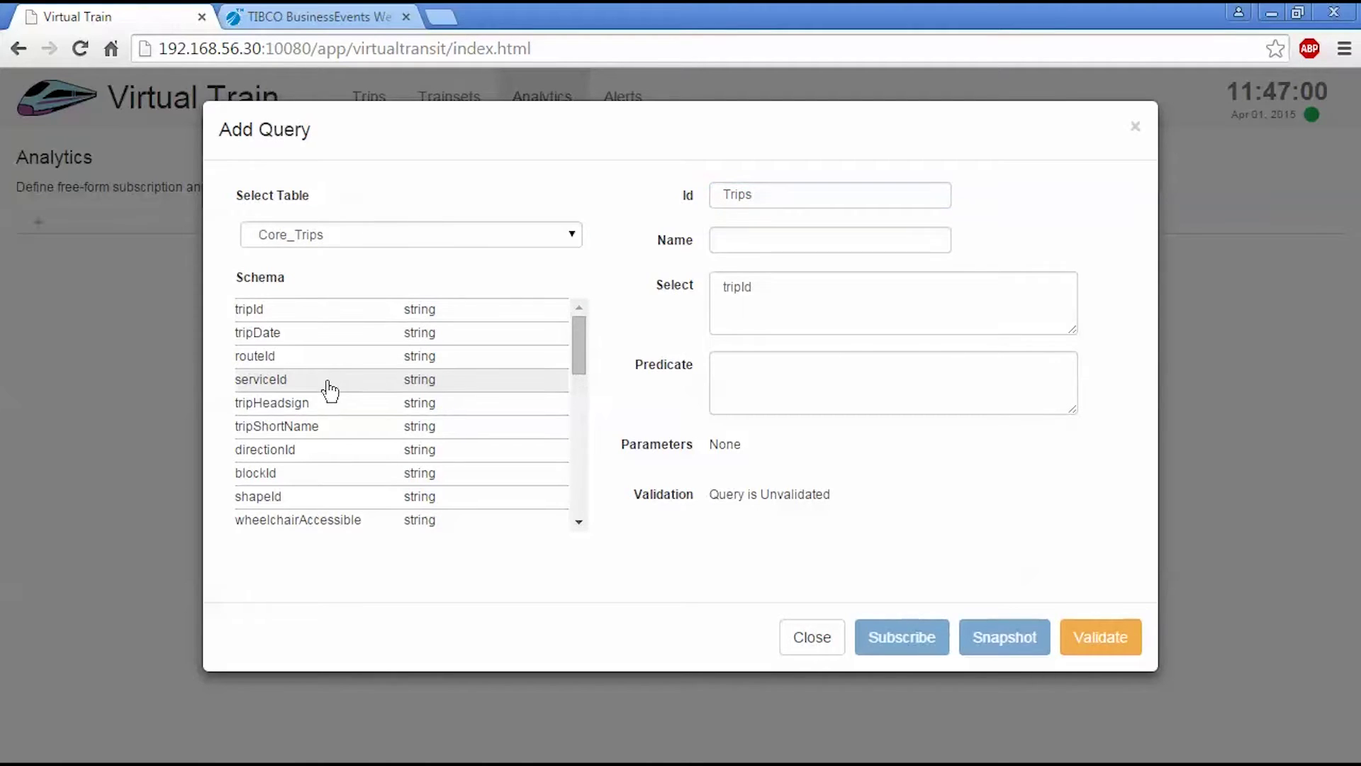
scroll(333, 468, "down", 3)
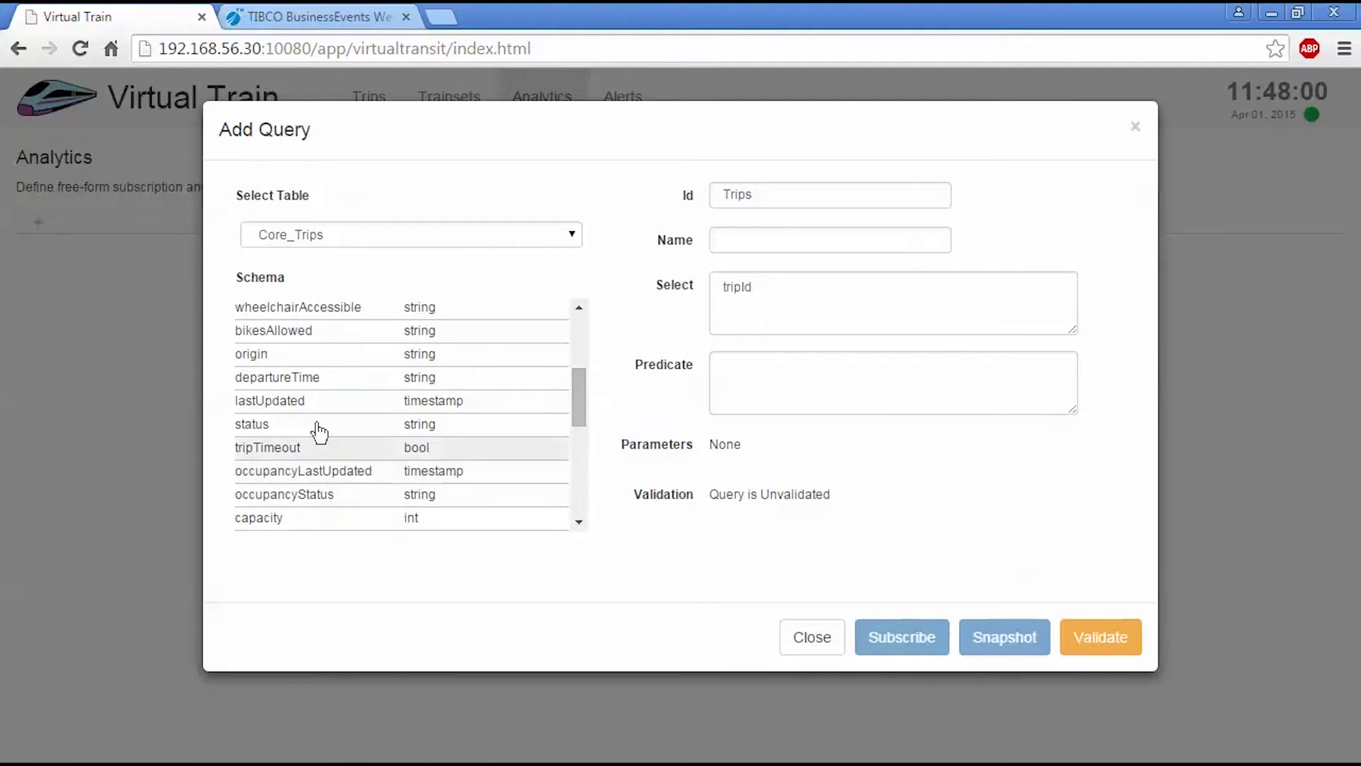
left_click(296, 403)
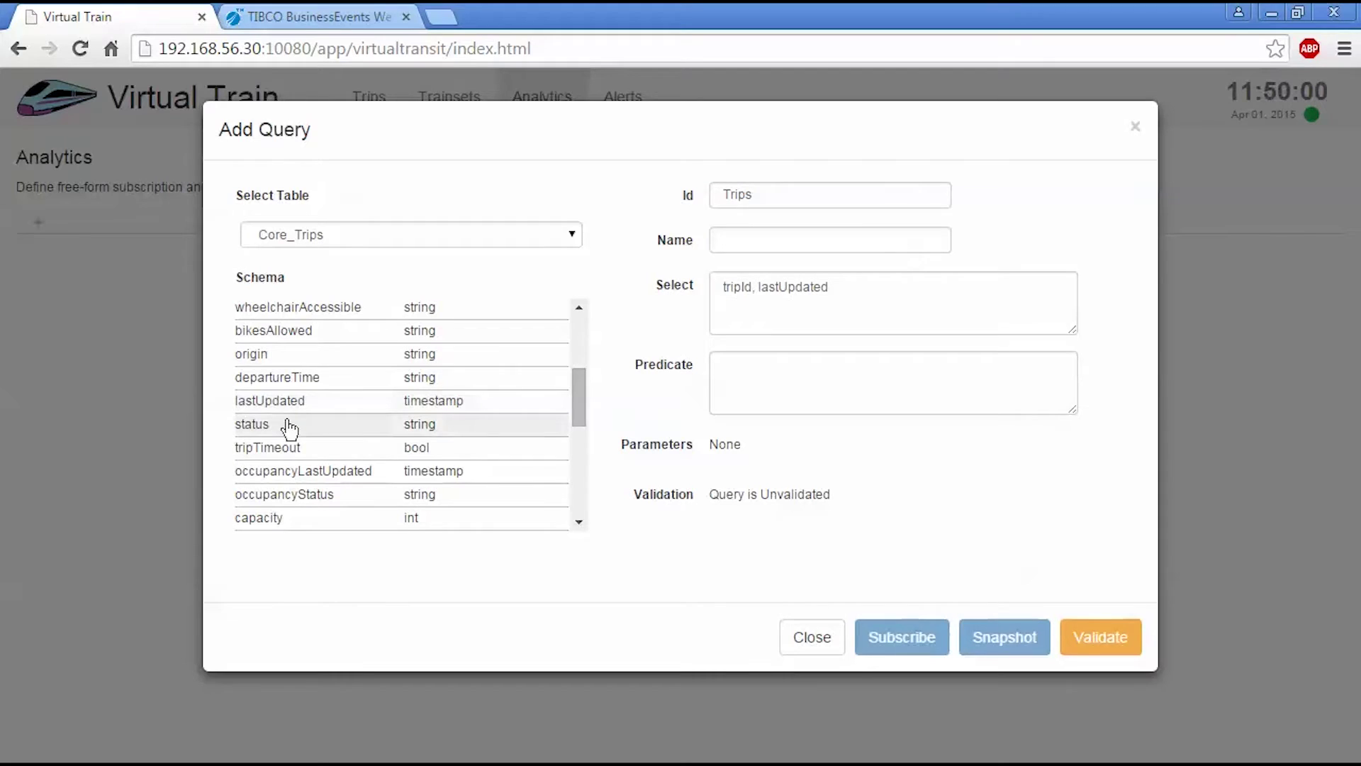
left_click(445, 428)
left_click(1120, 642)
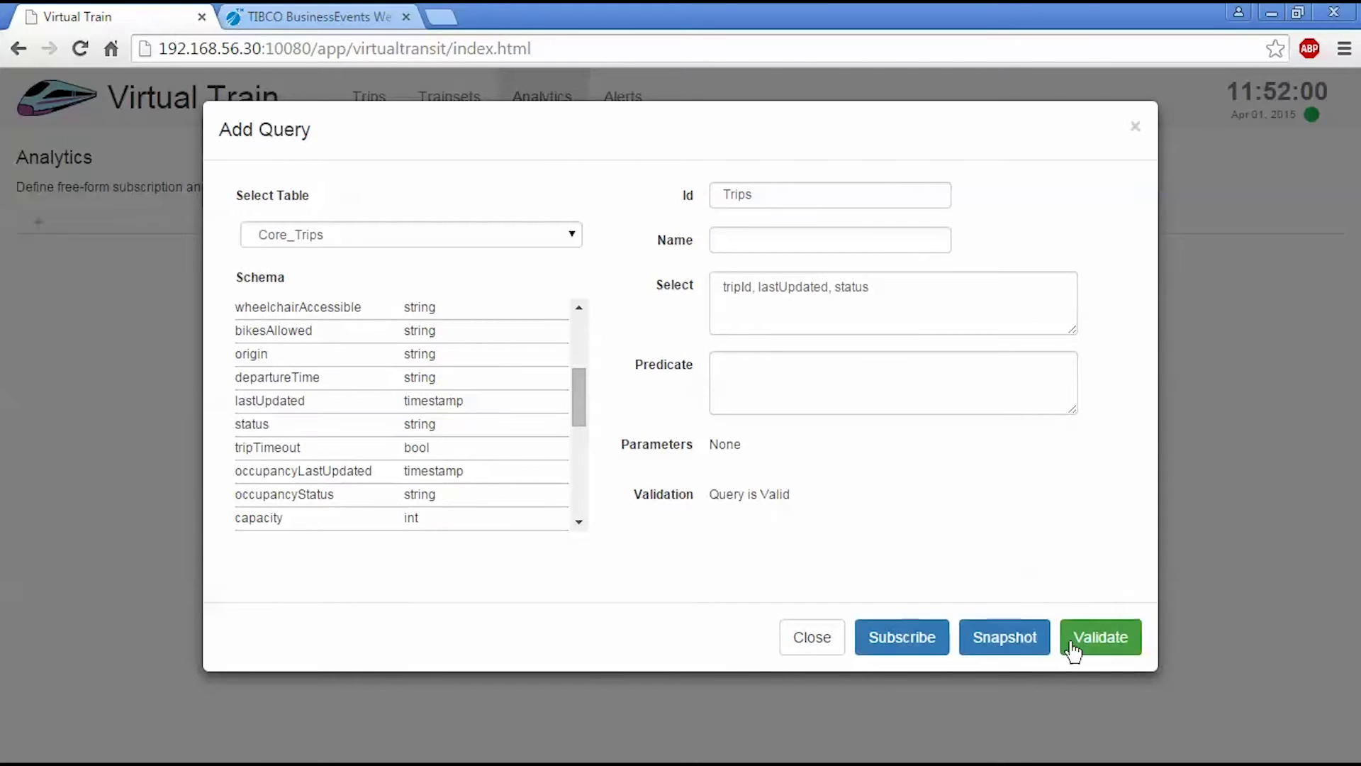
left_click(902, 637)
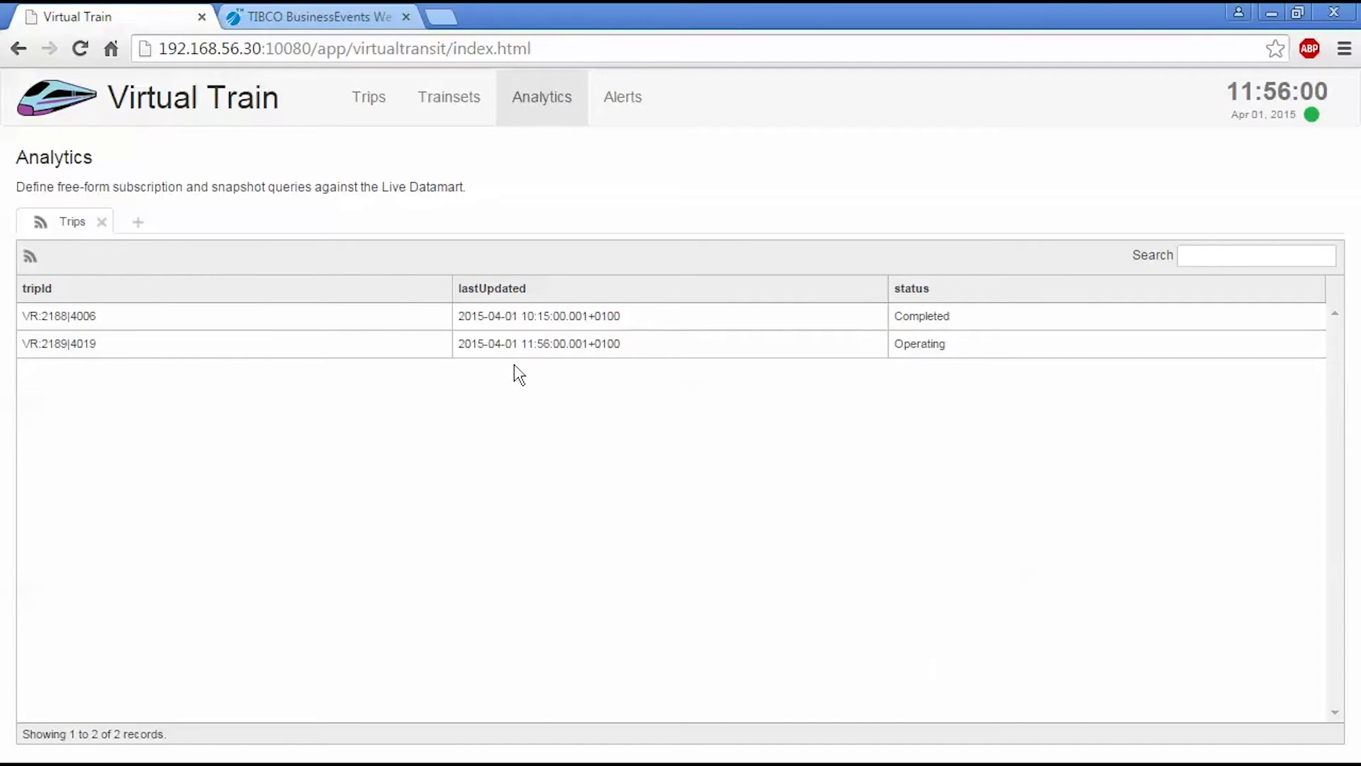
Step: Switch to the Alerts page and open the simulation controls
left_click(621, 108)
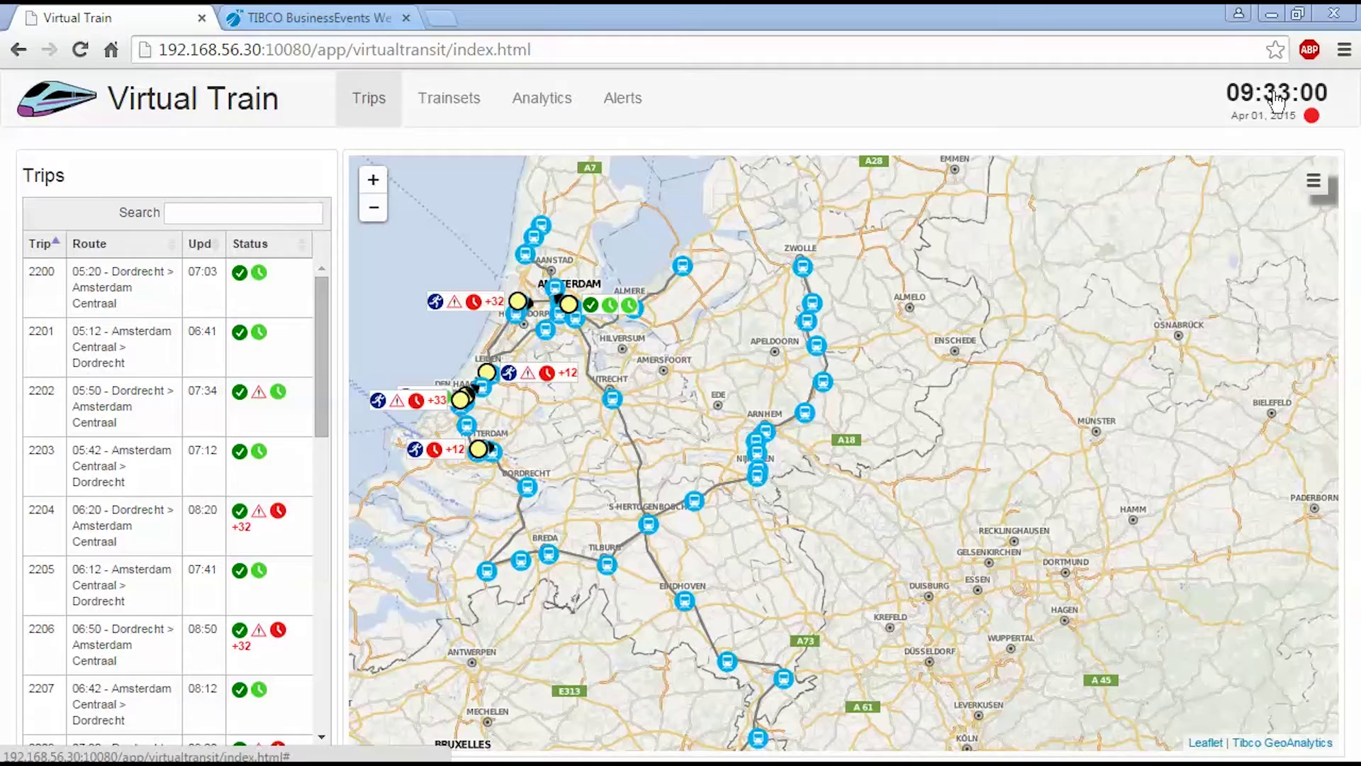
left_click(1276, 100)
Step: Start a new simulation with the ontime/TripSelection-2990-2991 test case
left_click(1198, 369)
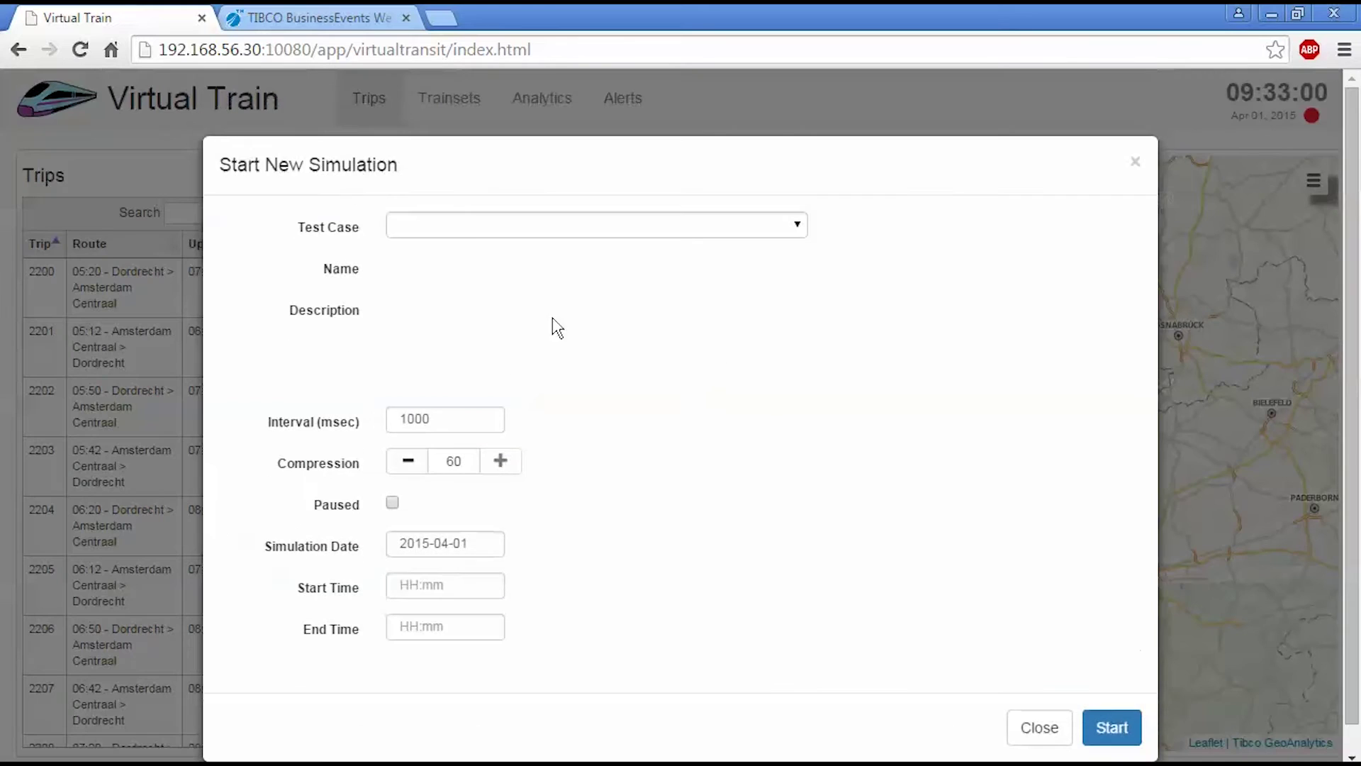
left_click(464, 218)
scroll(510, 362, "down", 5)
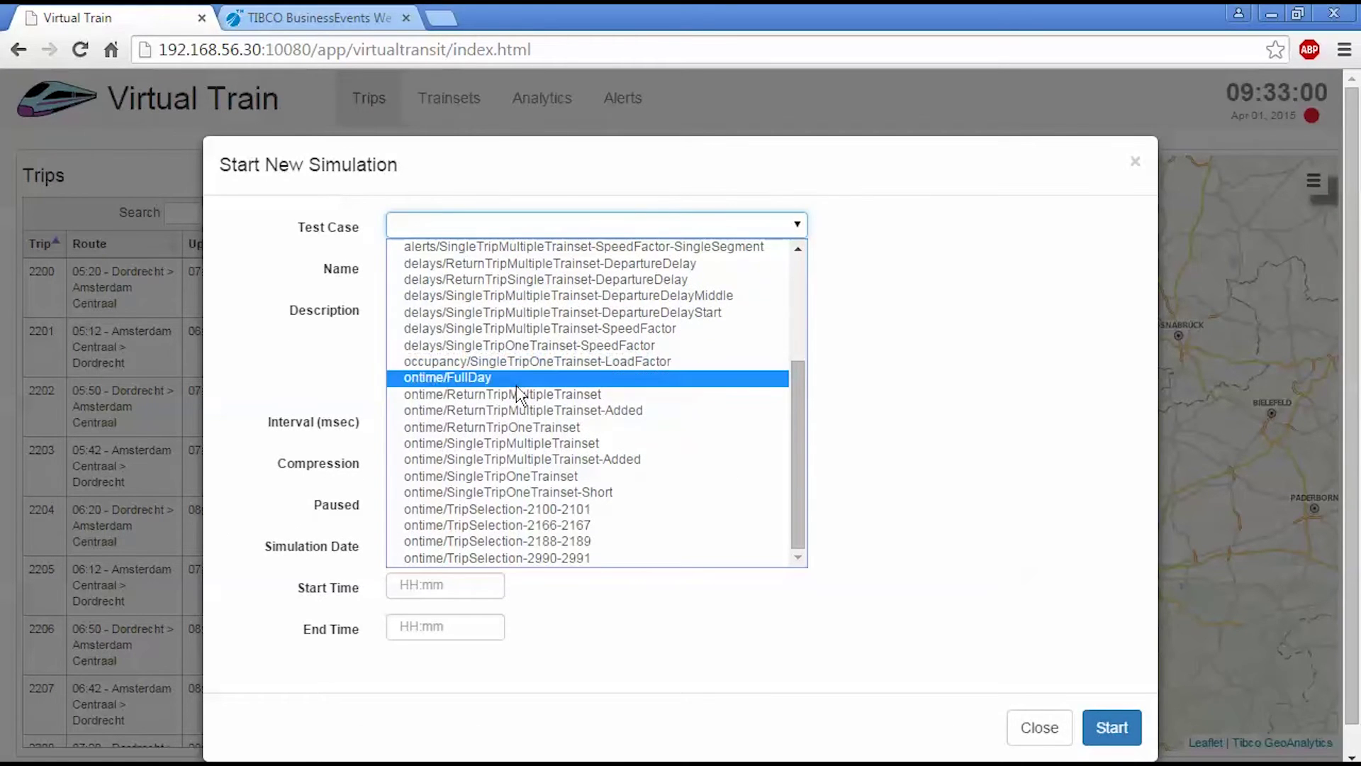
left_click(584, 557)
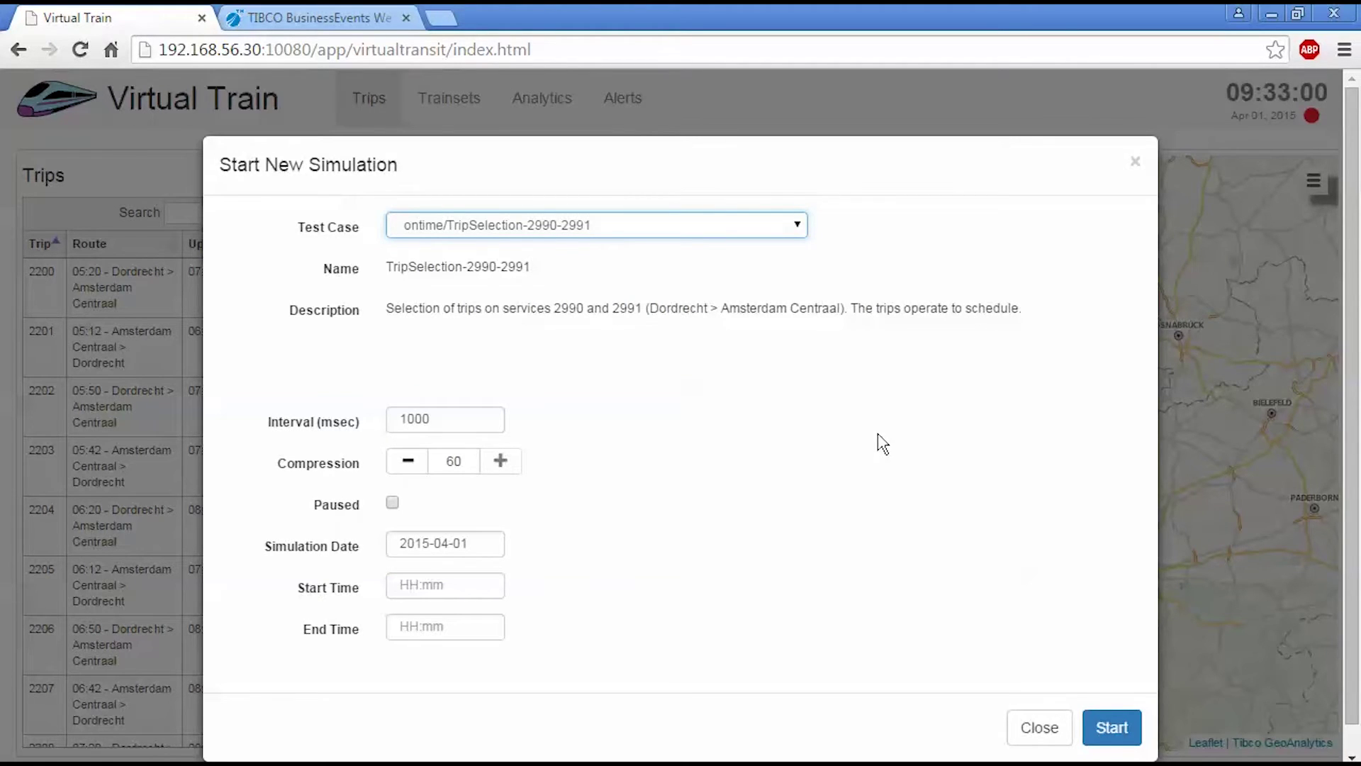
left_click(1108, 735)
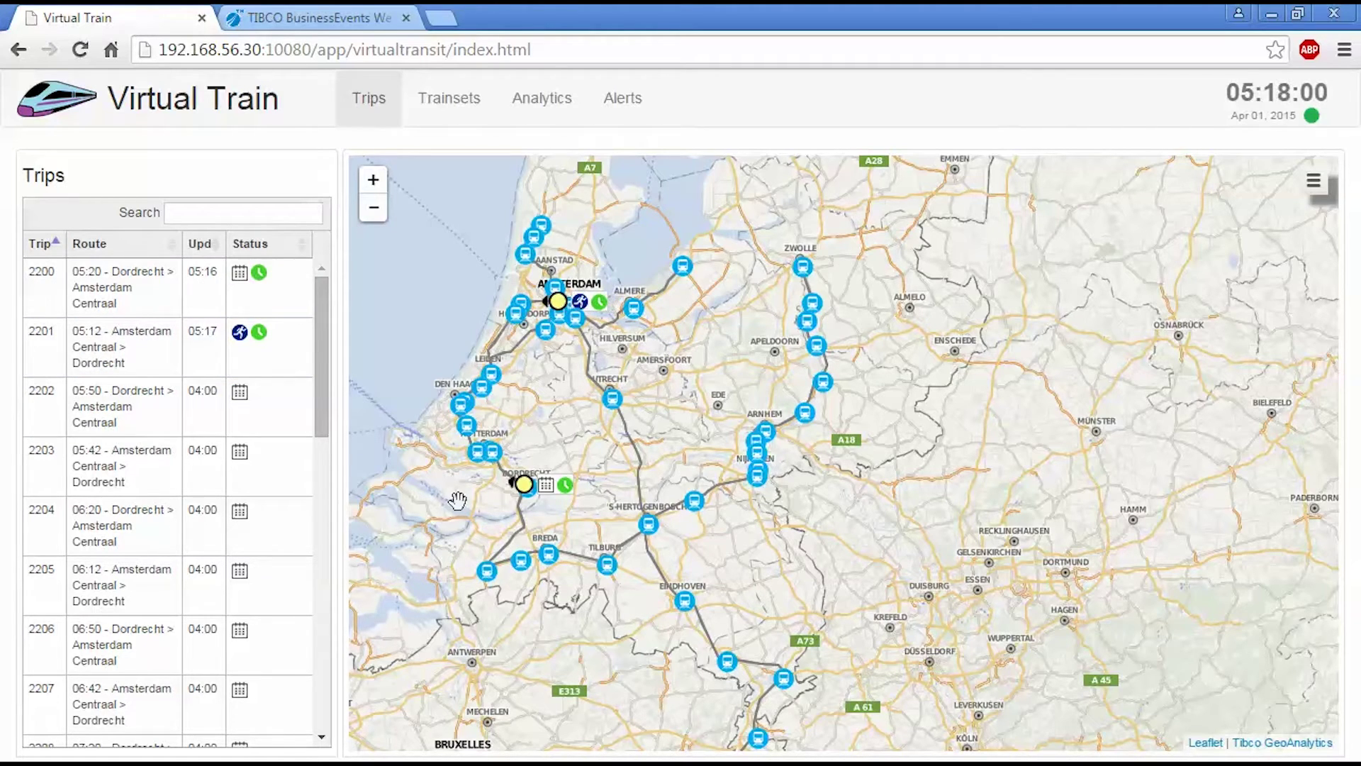
Step: Zoom and pan the map to Amsterdam, then view the empty Alerts page
scroll(471, 480, "up", 1)
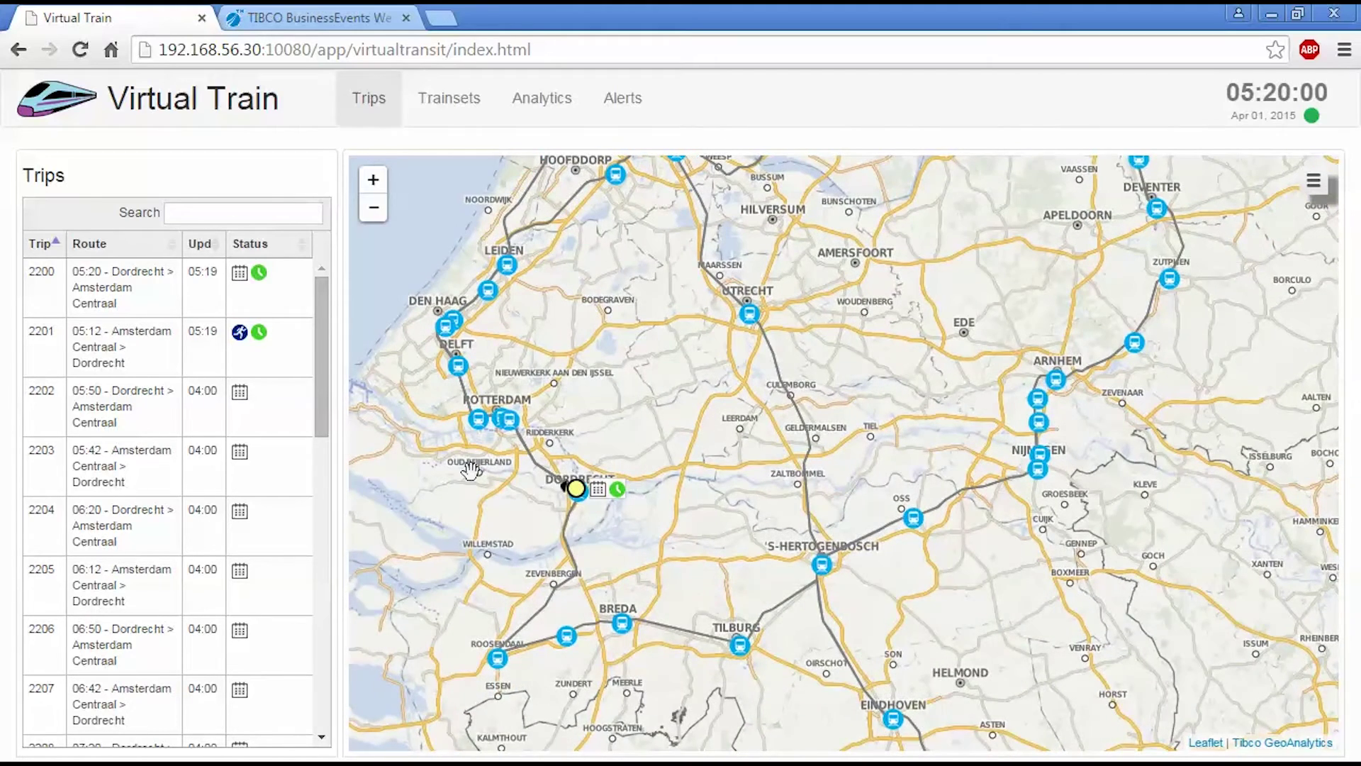
left_click_drag(471, 470, 469, 560)
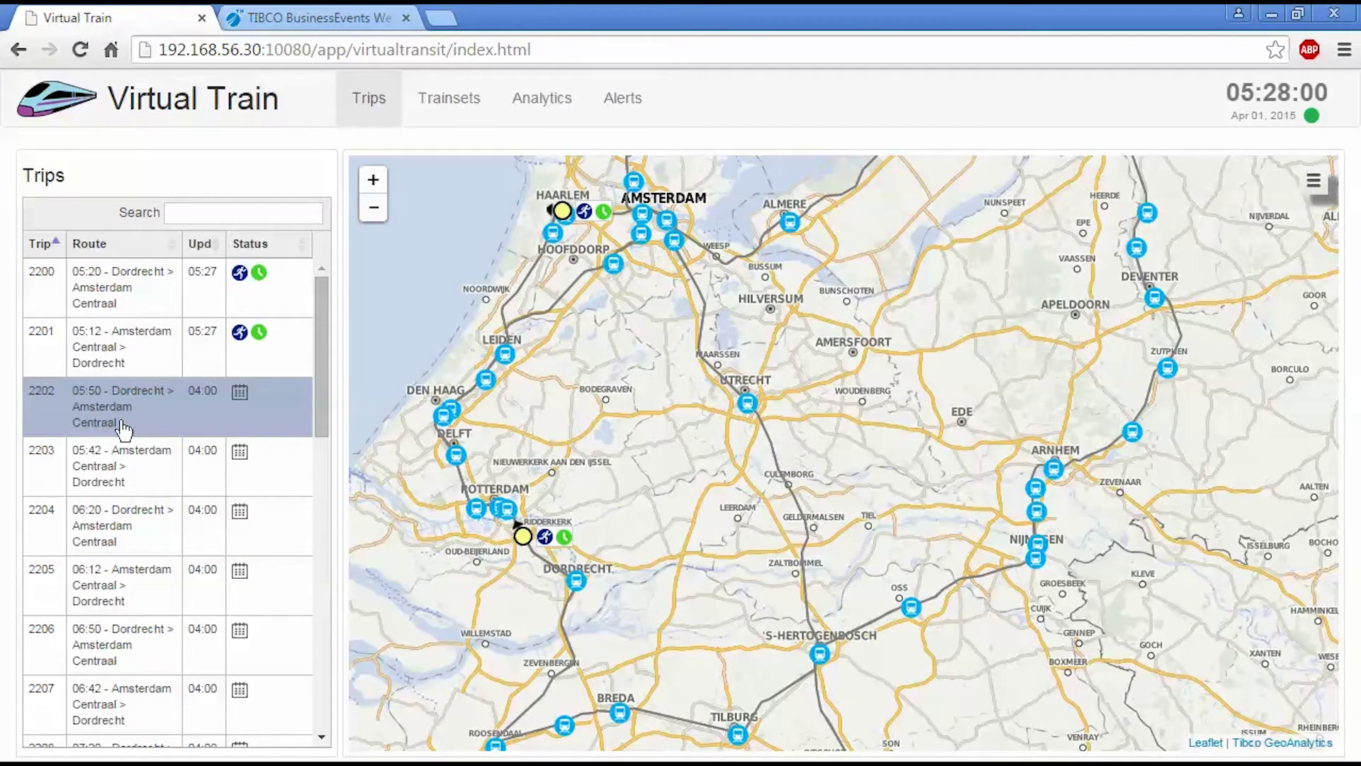
left_click(623, 98)
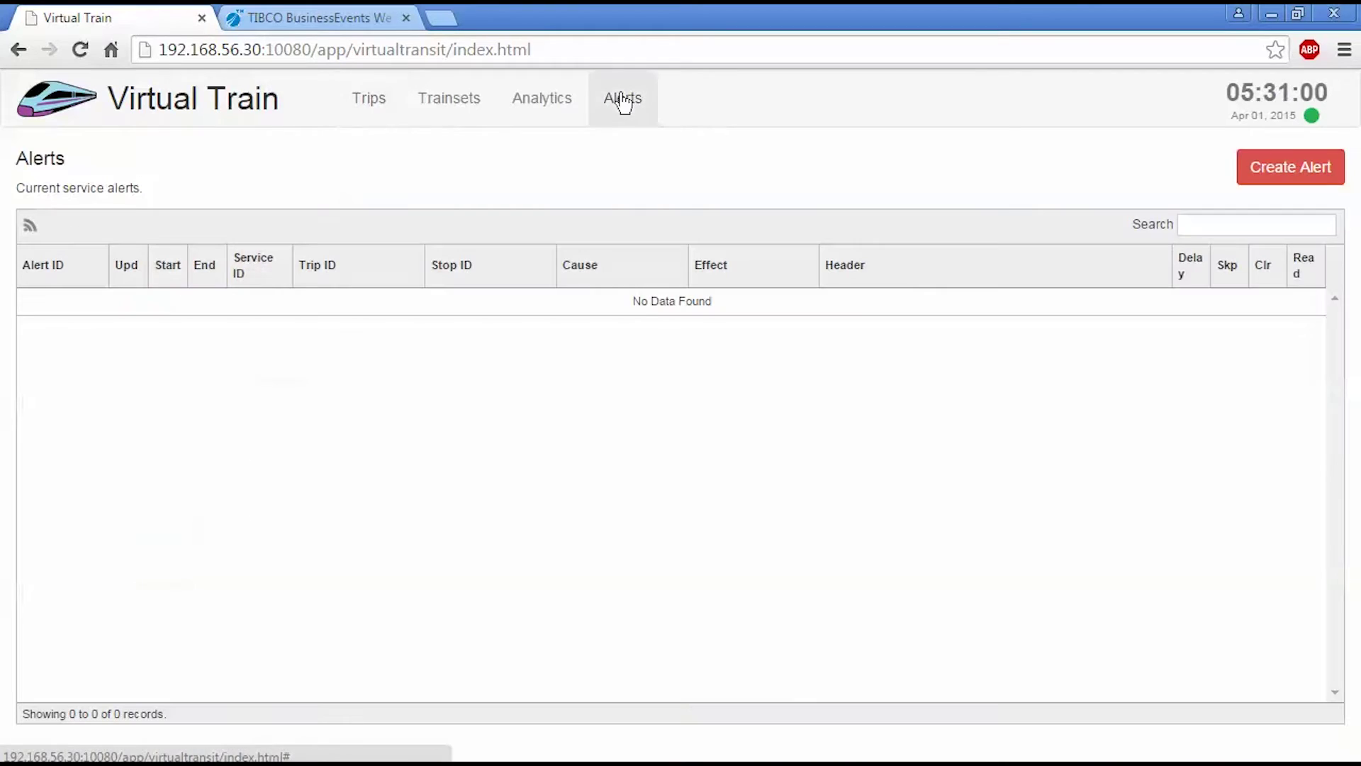
Step: Begin a new alert on service VR:2990 with cause WEATHER and effect MINOR_DELAYS
left_click(1276, 183)
left_click(462, 276)
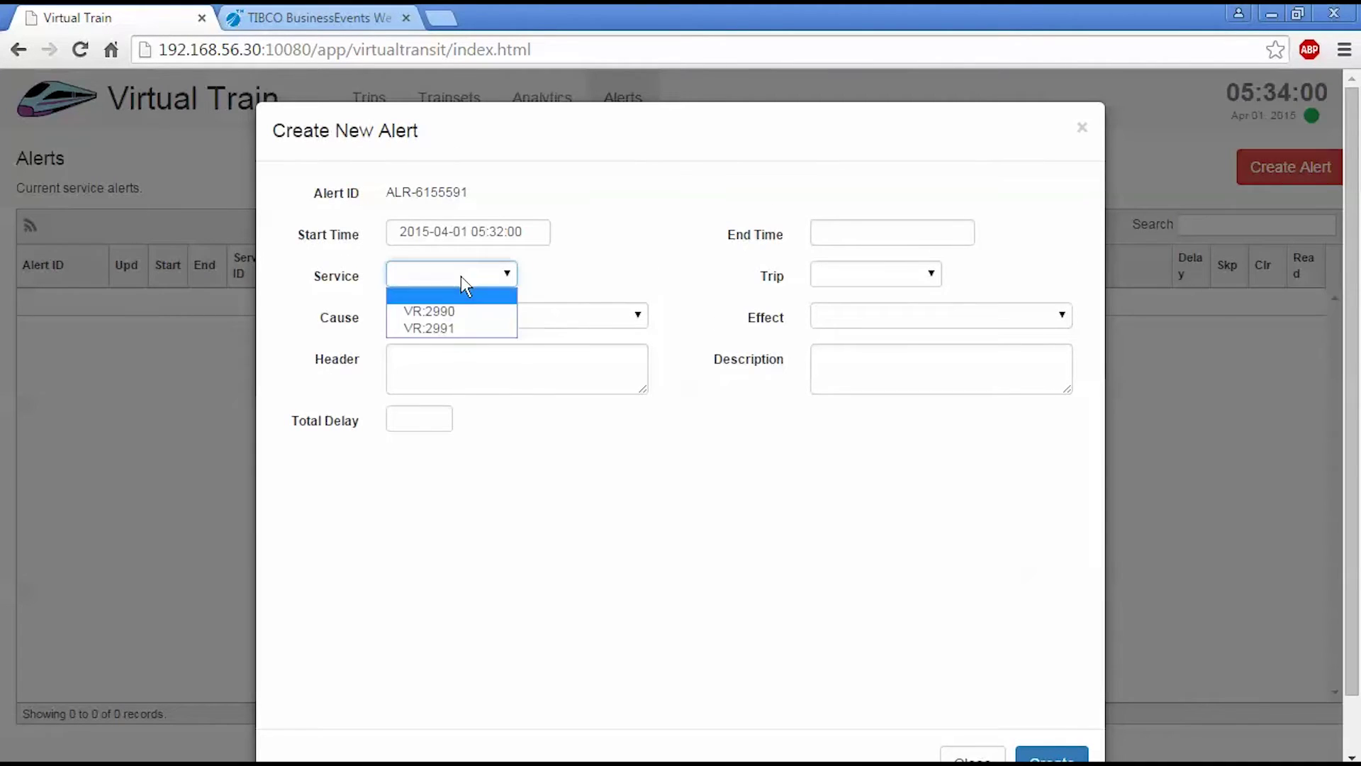
left_click(461, 312)
left_click(865, 283)
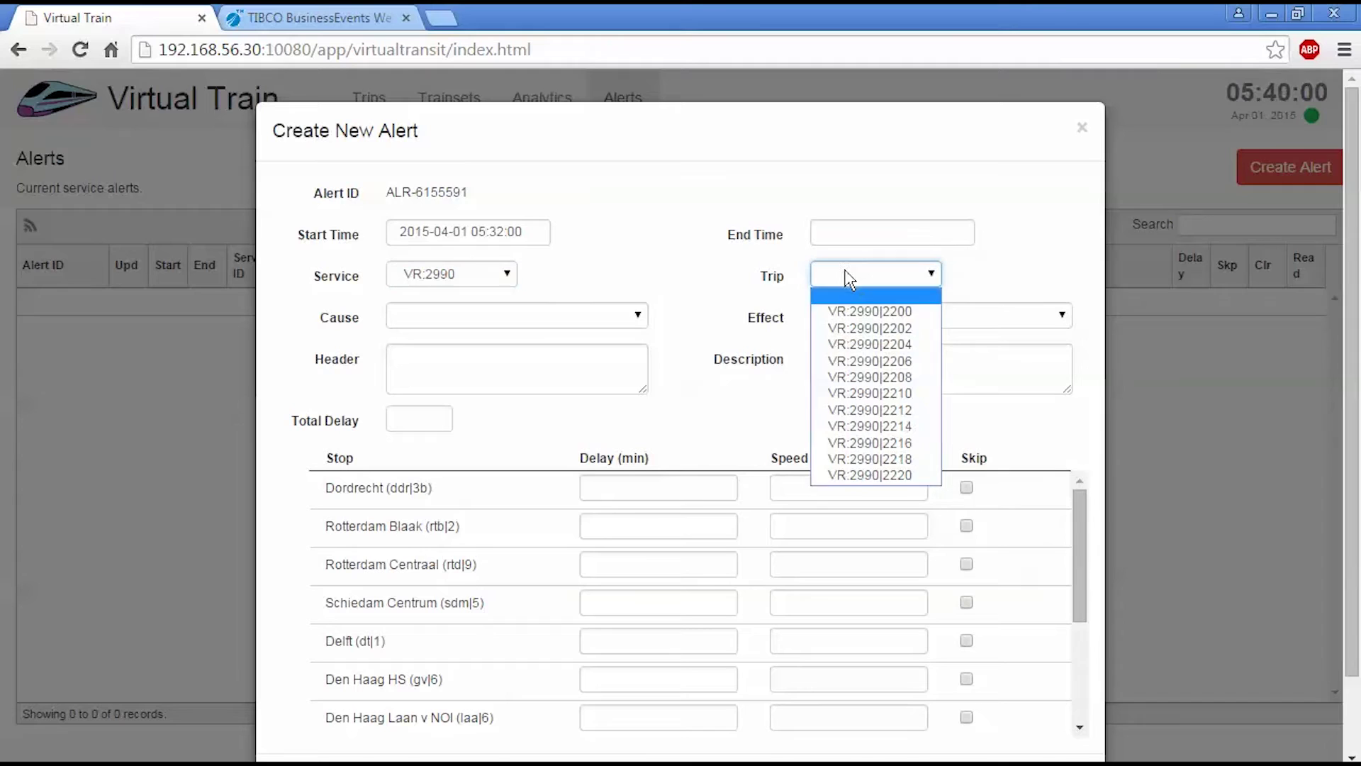
left_click(850, 279)
left_click(453, 317)
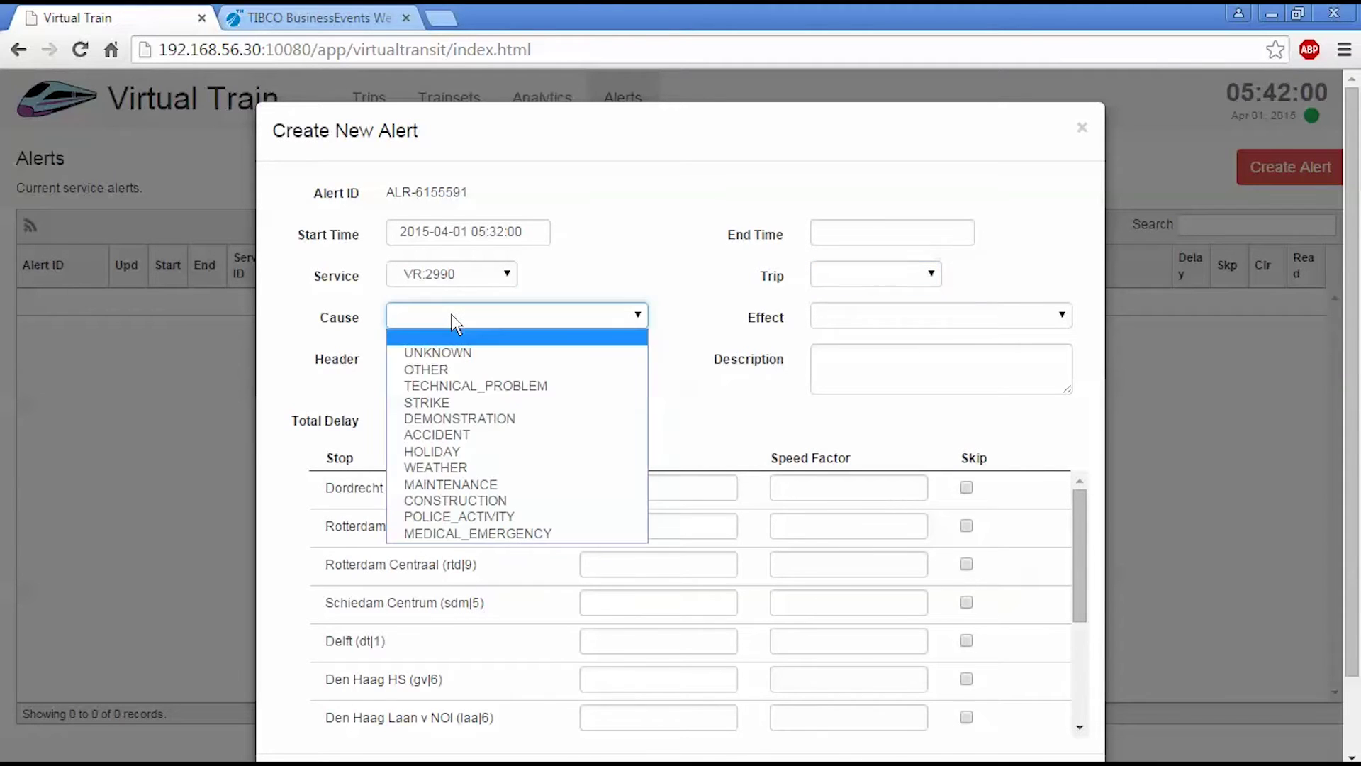
left_click(470, 468)
left_click(962, 315)
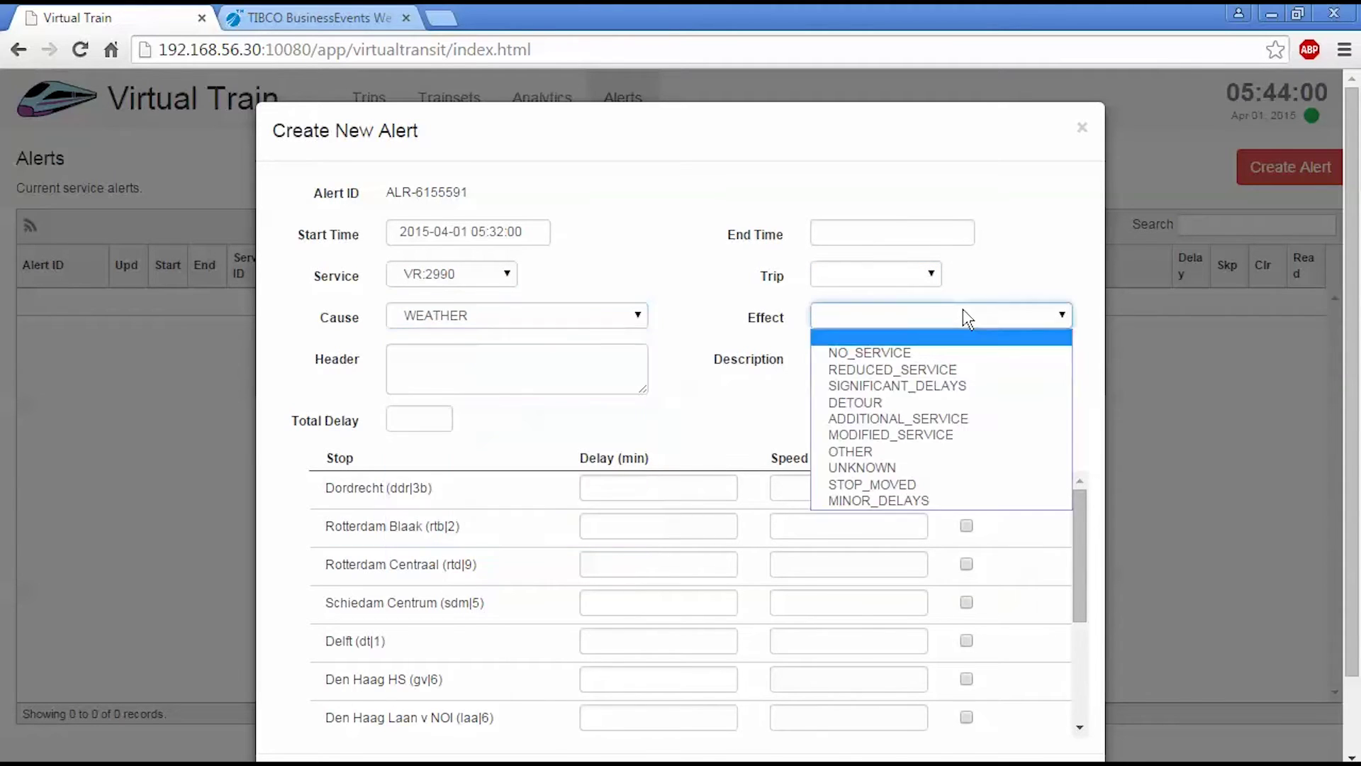
left_click(878, 502)
Step: Enter header 'Delays between Rotterdam and Delft', description 'Due to high winds', total delay 30
left_click(447, 364)
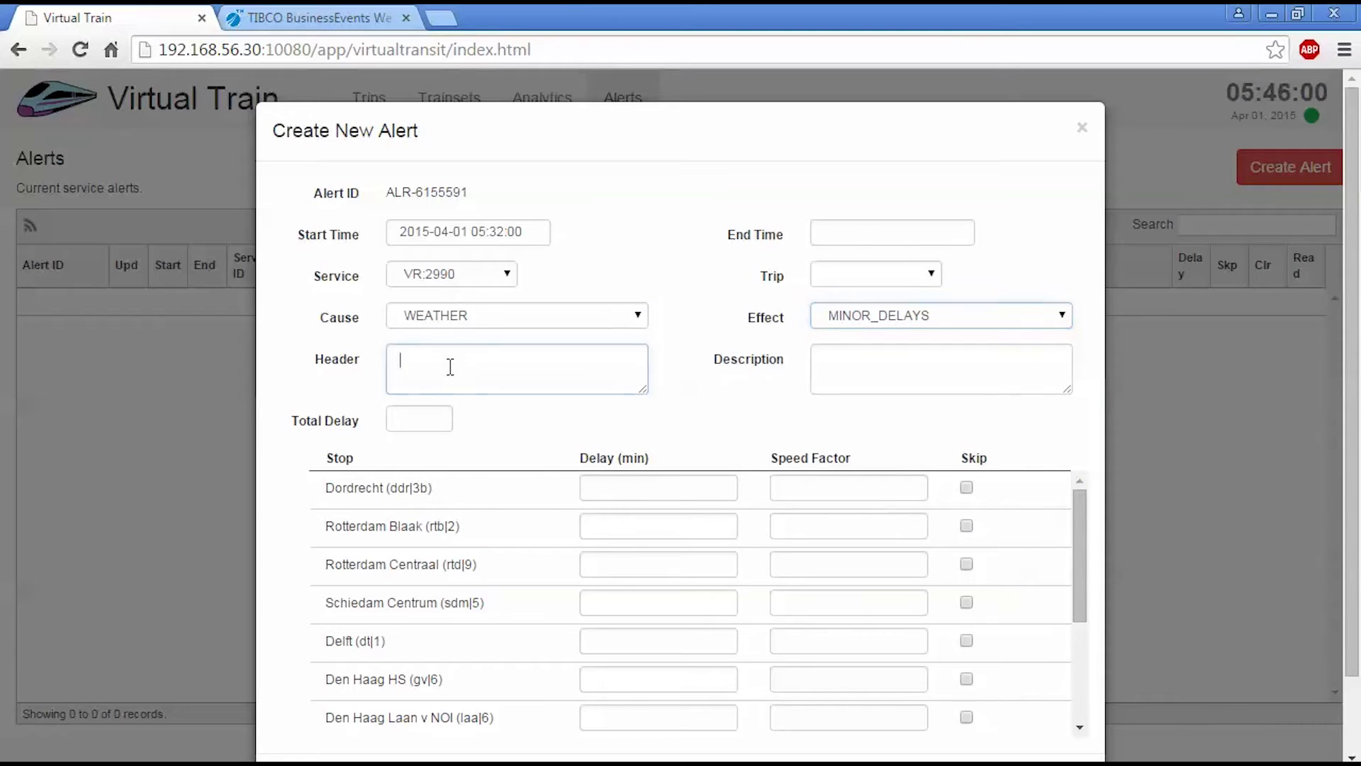
type("Delays bet")
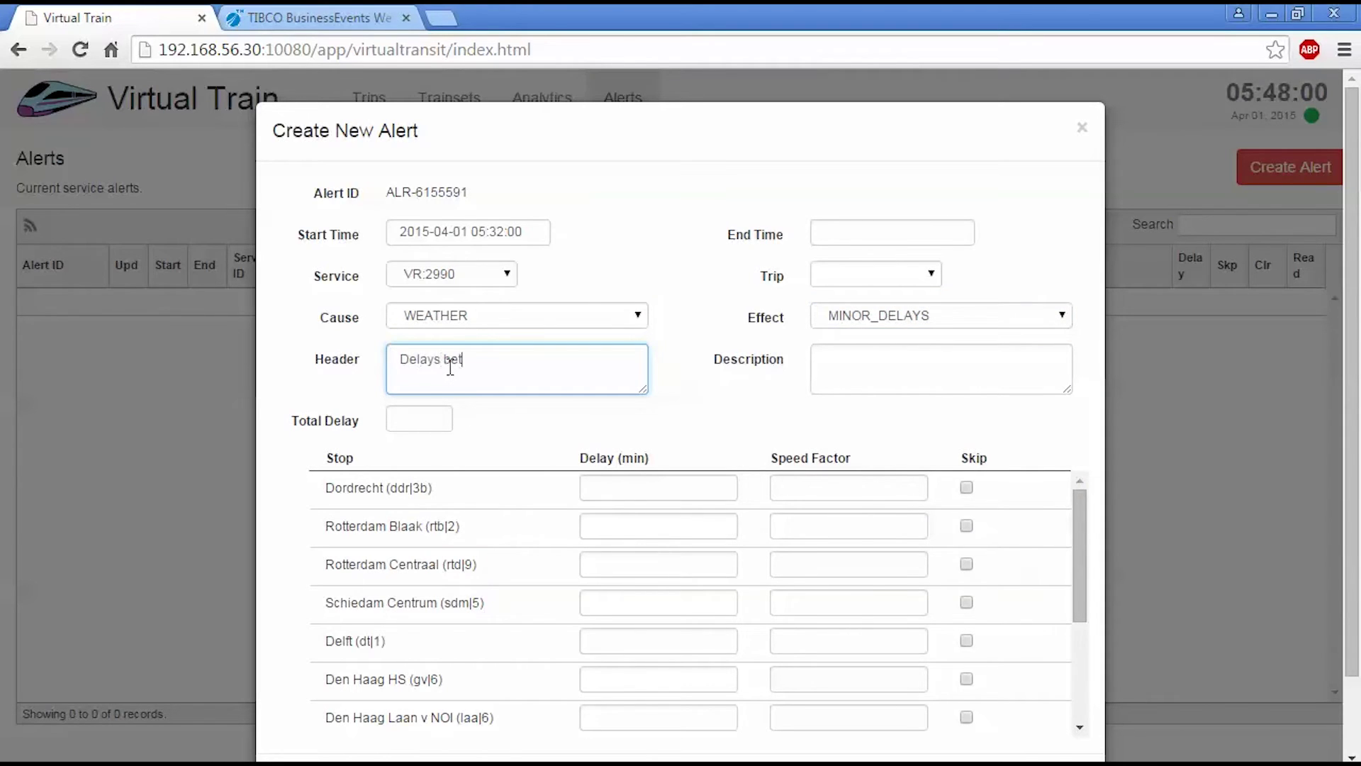
type("ween Rotterdam and ")
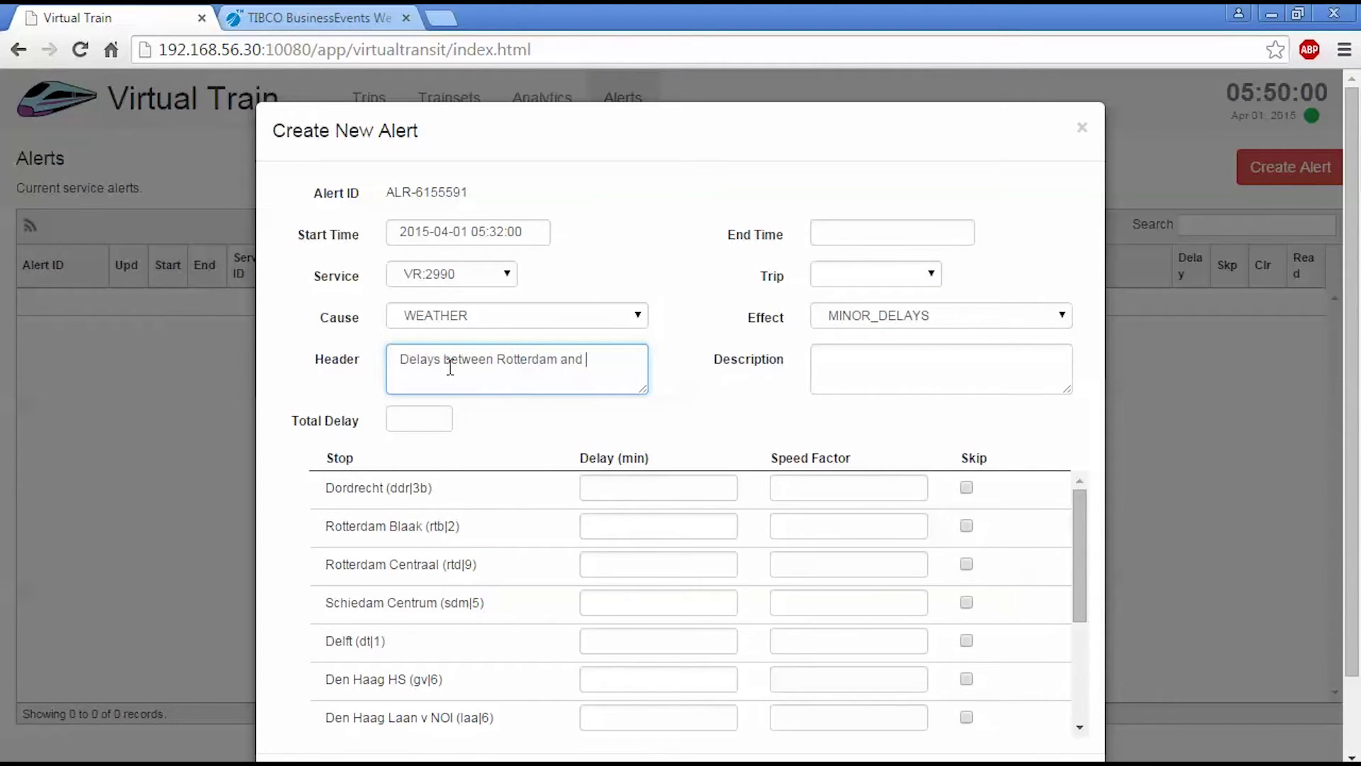
type("Delft")
key("Tab")
type("Du")
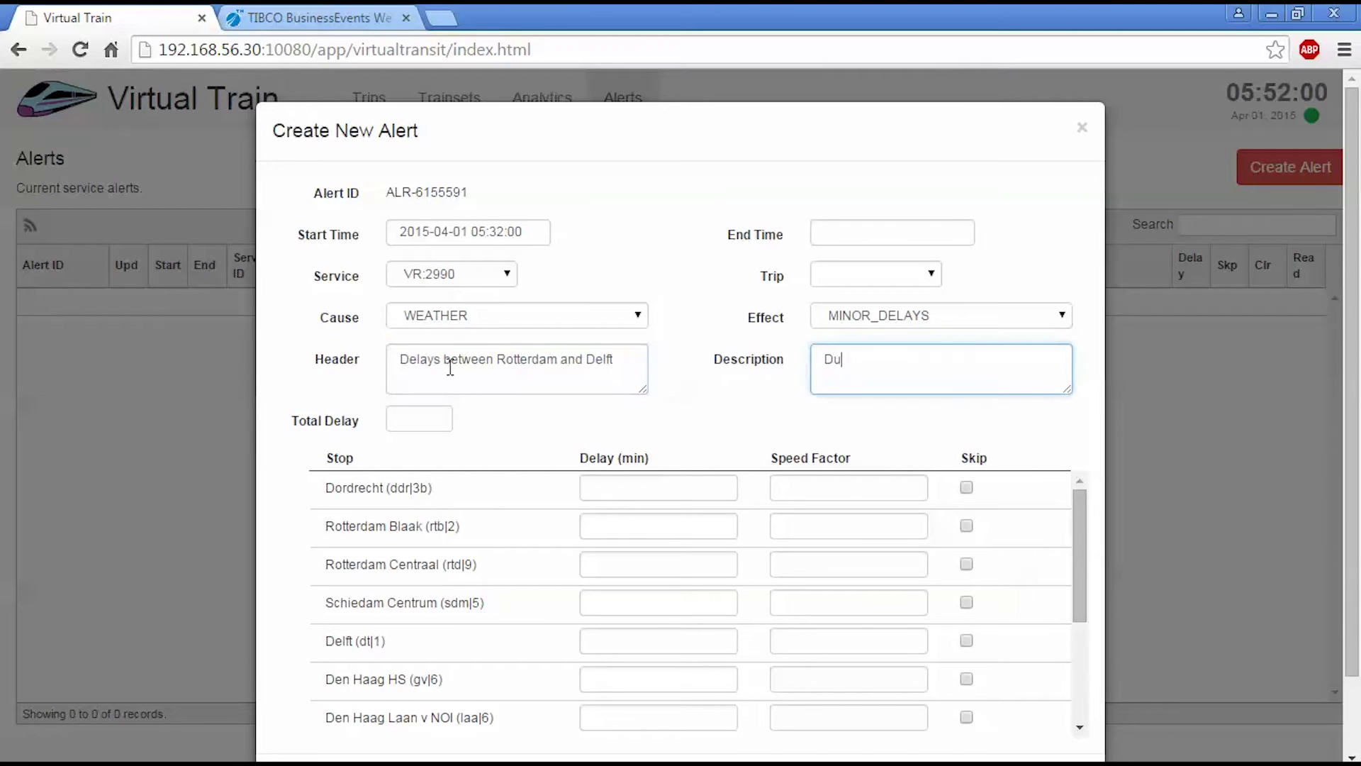
type("e to high winds")
left_click(412, 412)
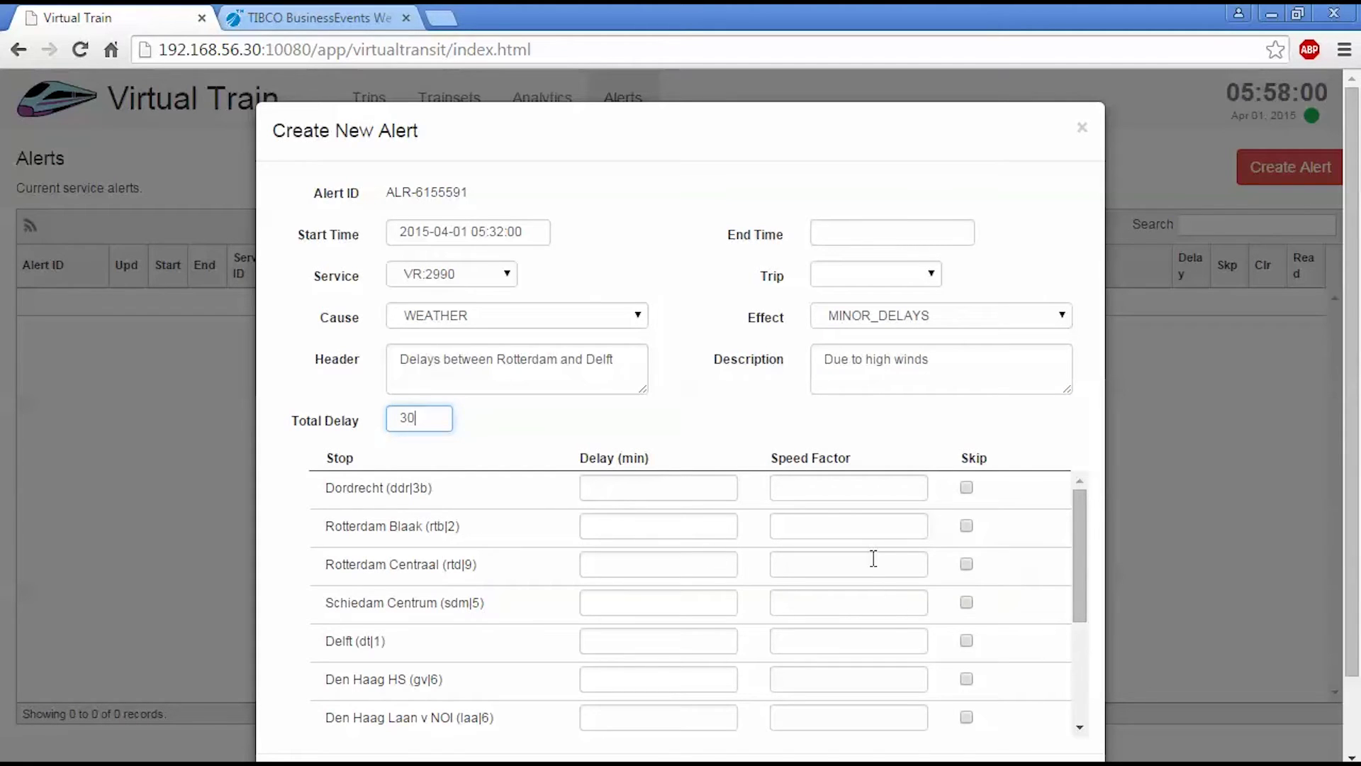
Step: Set stop speed factors 0.5, 0.25 and 0.25, then create the alert
left_click(838, 524)
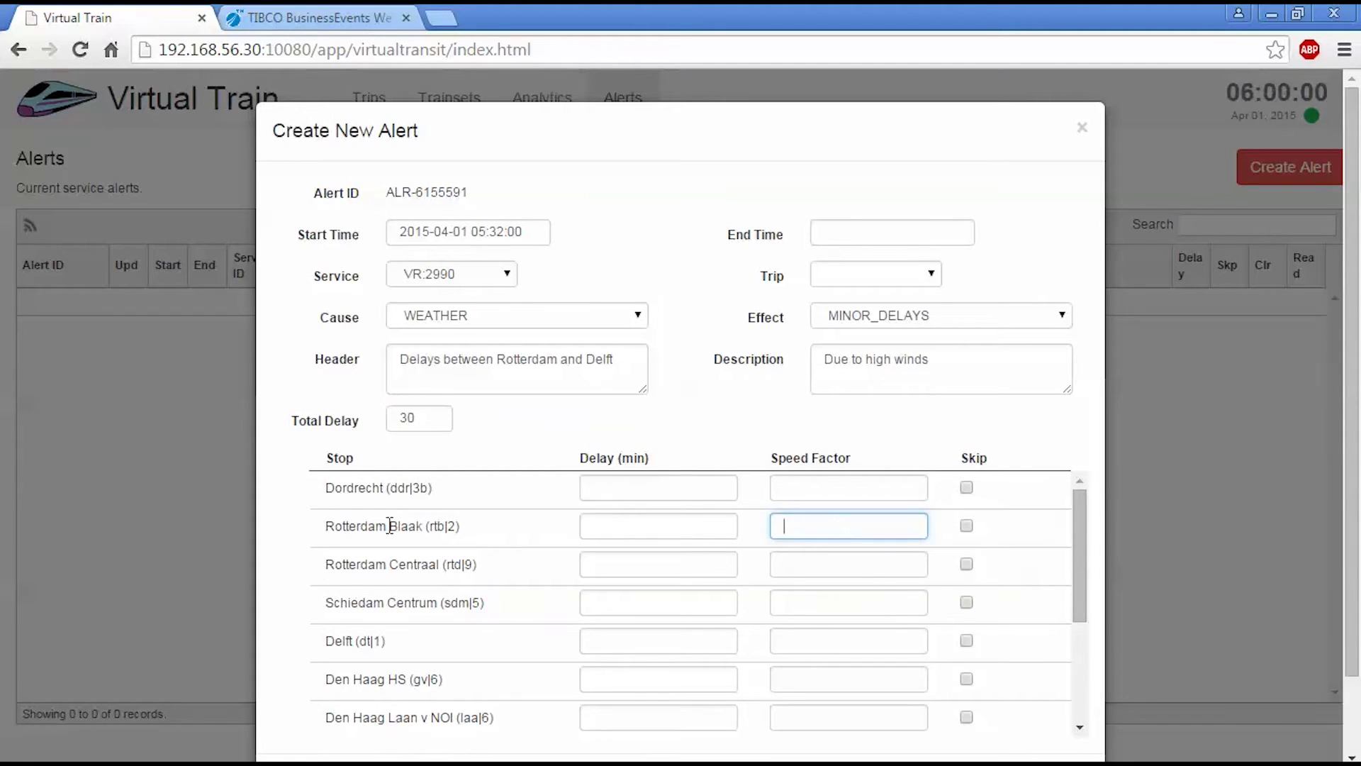
scroll(381, 549, "down", 5)
scroll(380, 553, "up", 5)
type("0.5")
left_click(837, 561)
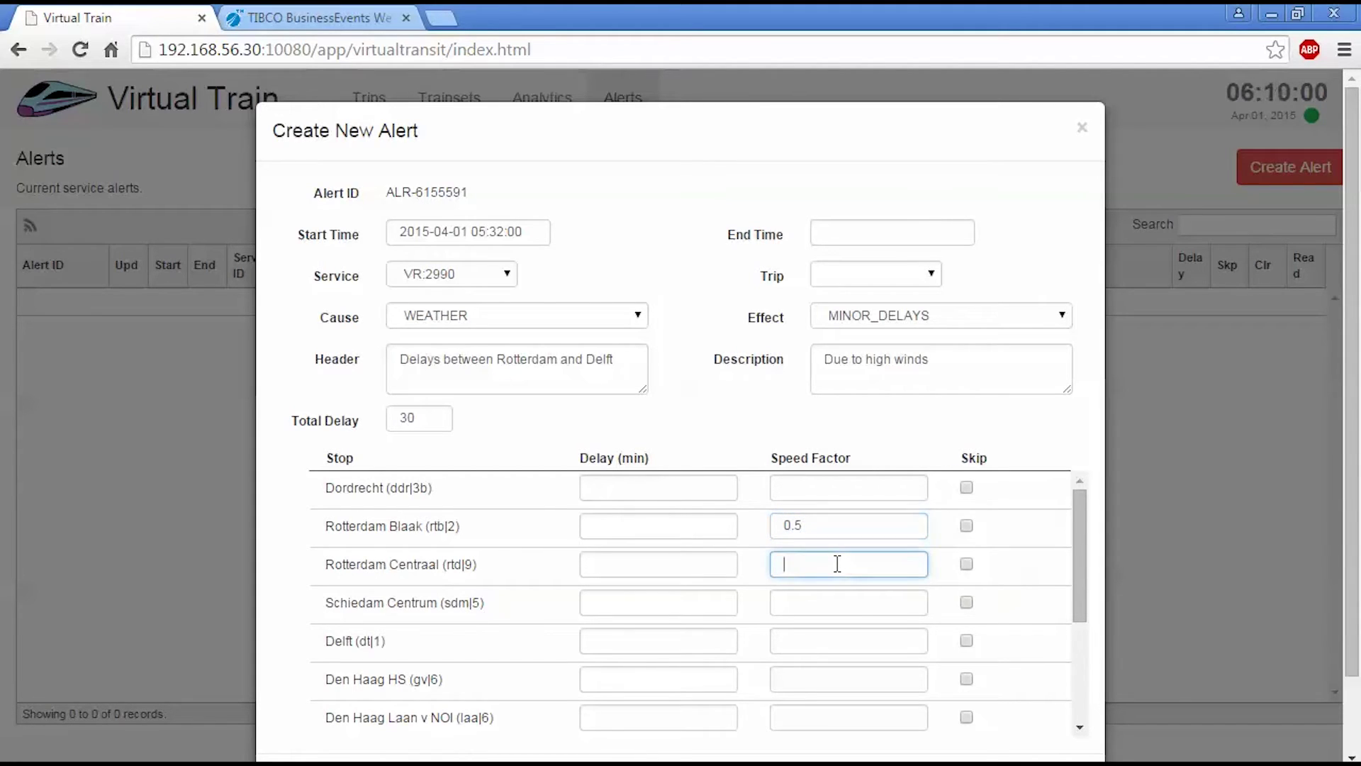
left_click(831, 605)
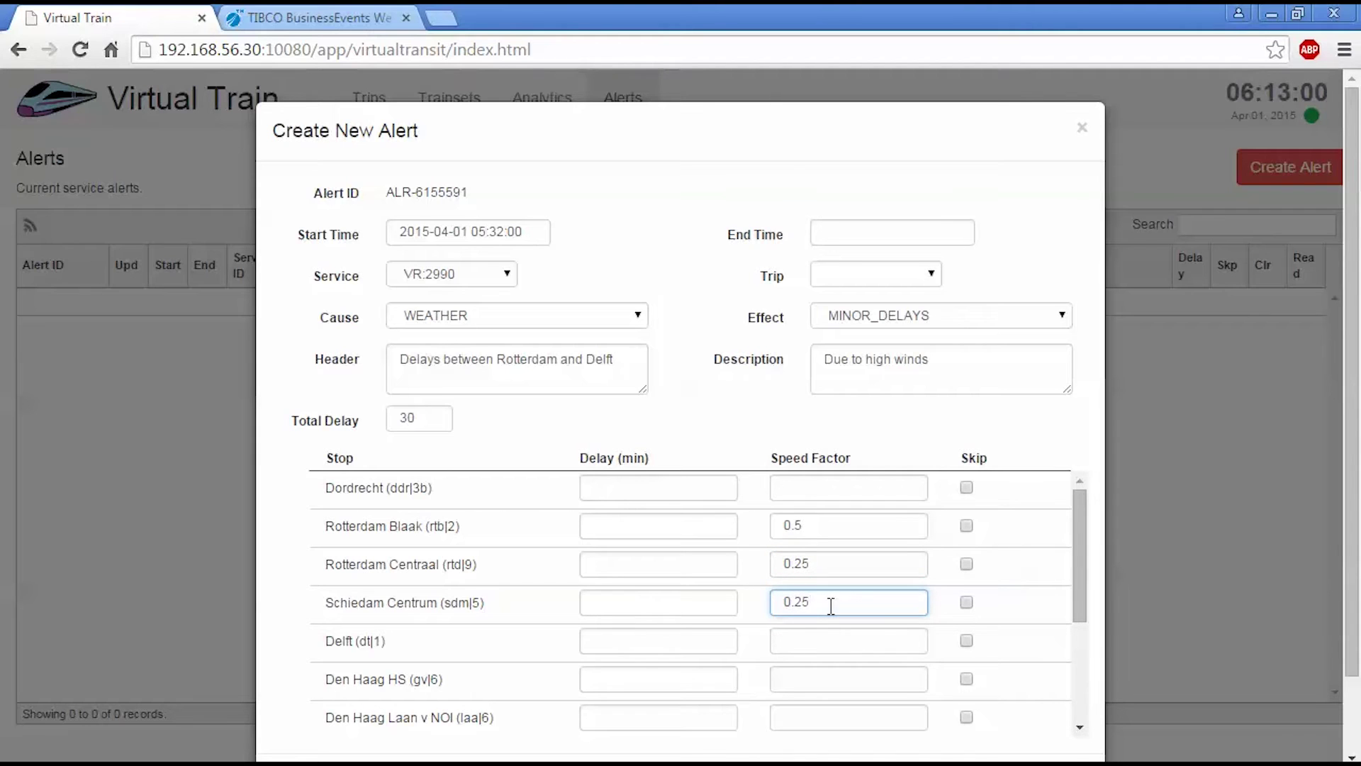
type("0.25")
scroll(829, 609, "down", 5)
left_click(1052, 700)
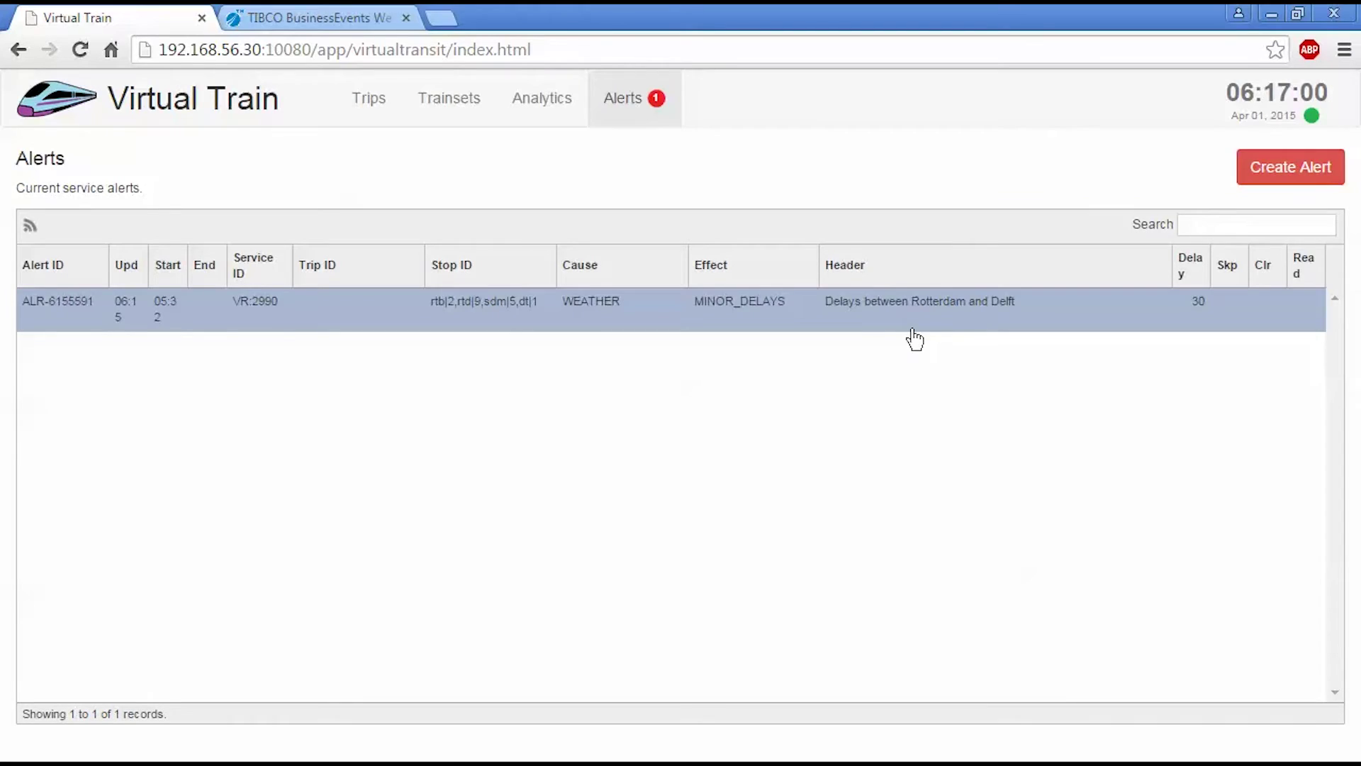
Step: Switch to the Trips map and zoom in on alert-flagged trips 2202 and 2204 near Rotterdam
left_click(364, 105)
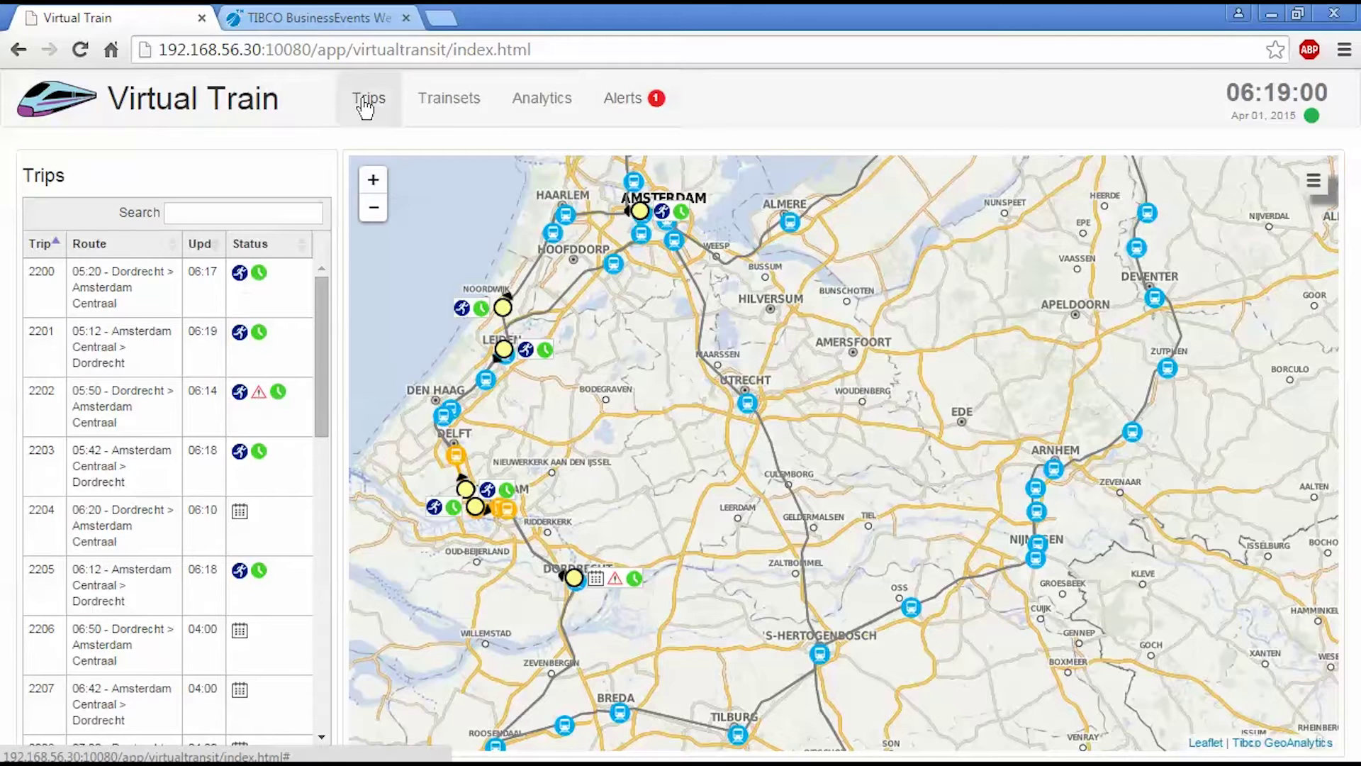
scroll(412, 453, "up", 1)
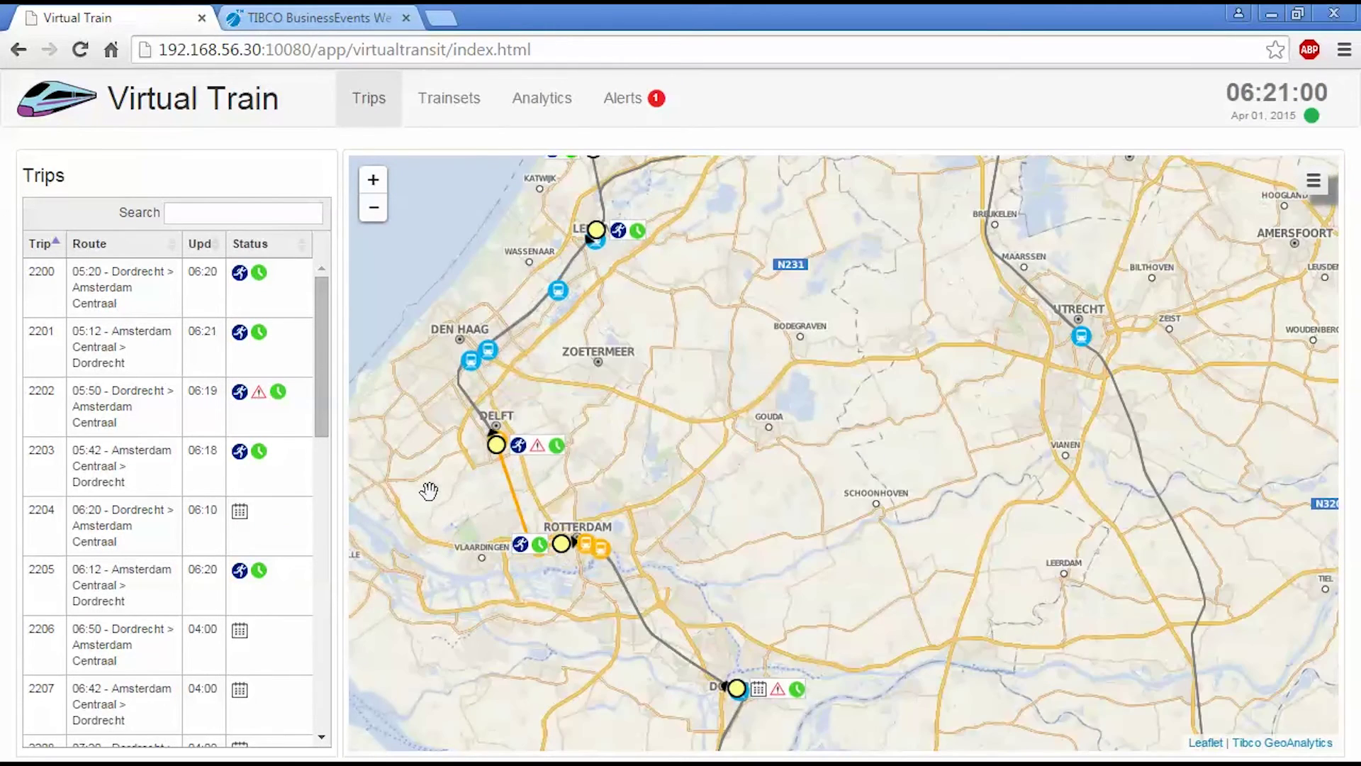
scroll(429, 490, "up", 1)
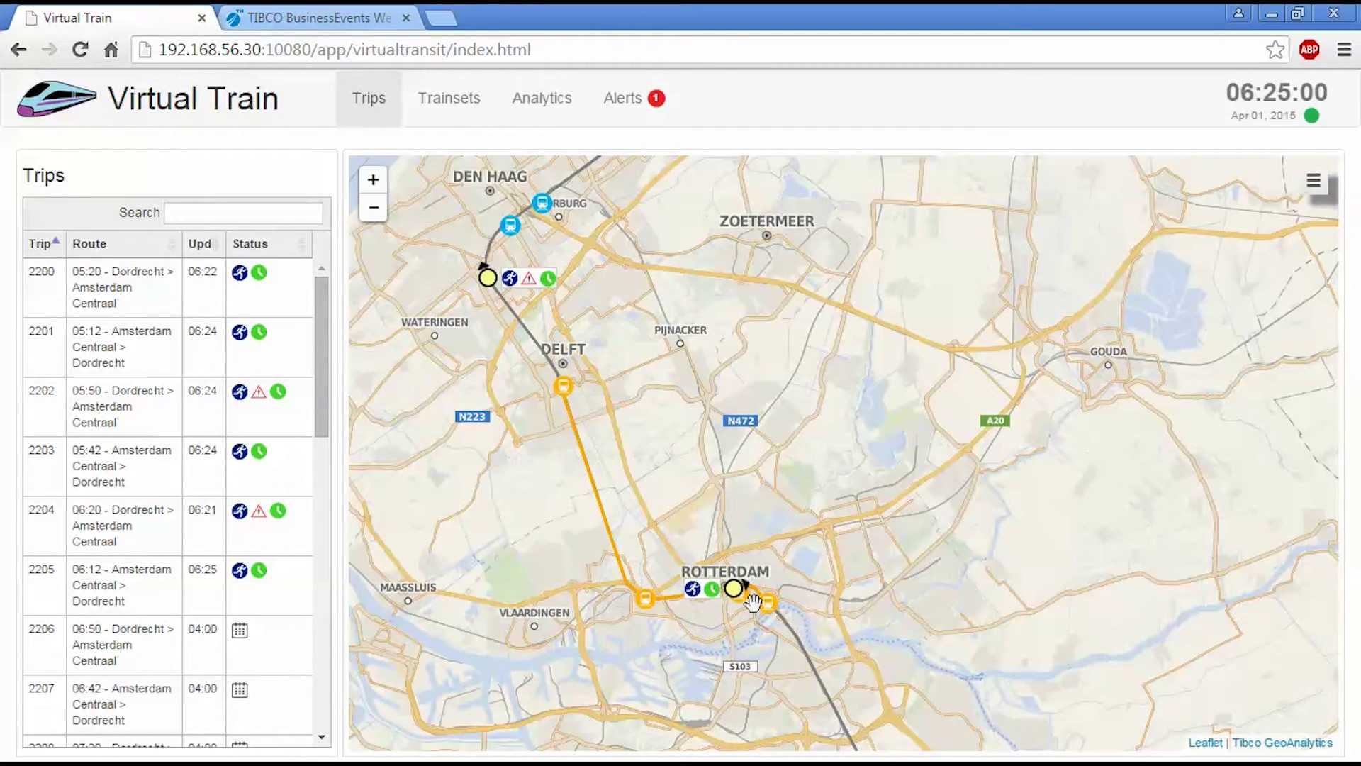
left_click(565, 388)
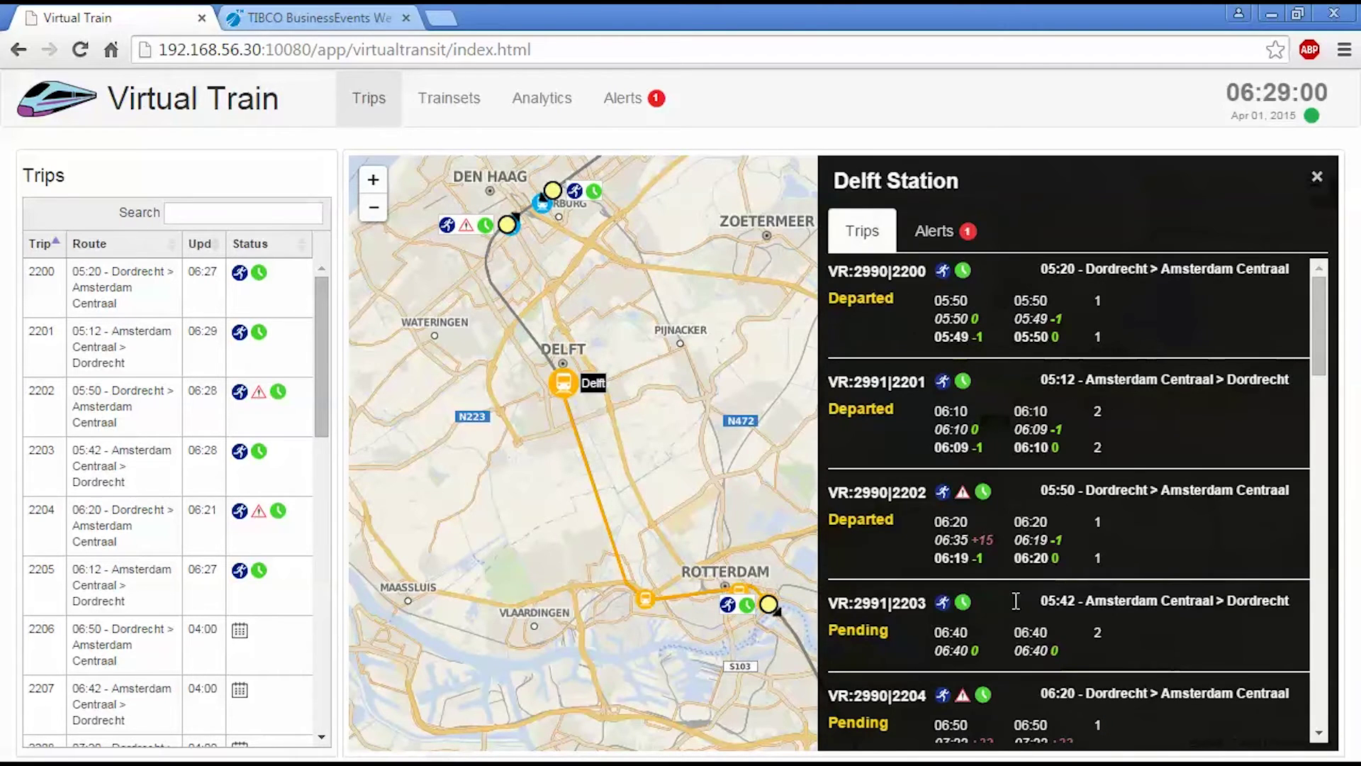
left_click(937, 232)
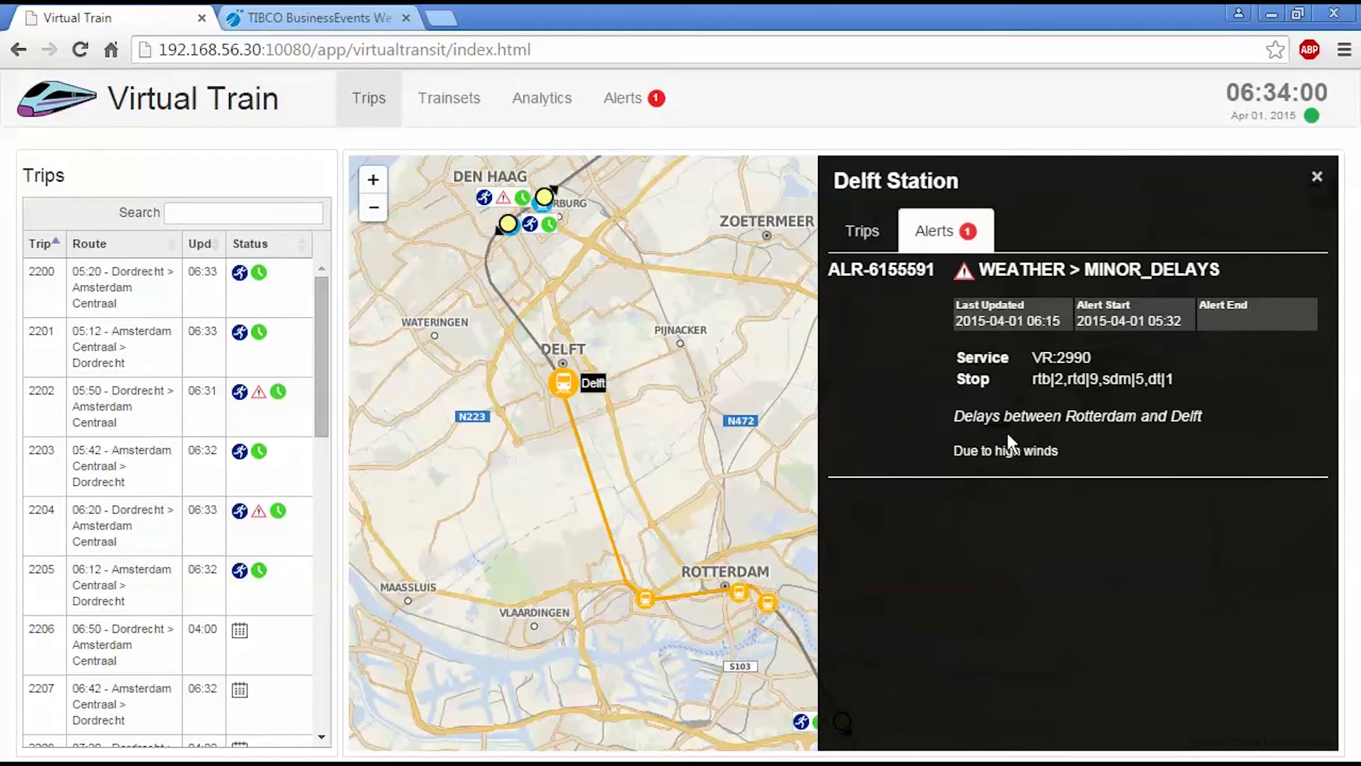
left_click(860, 233)
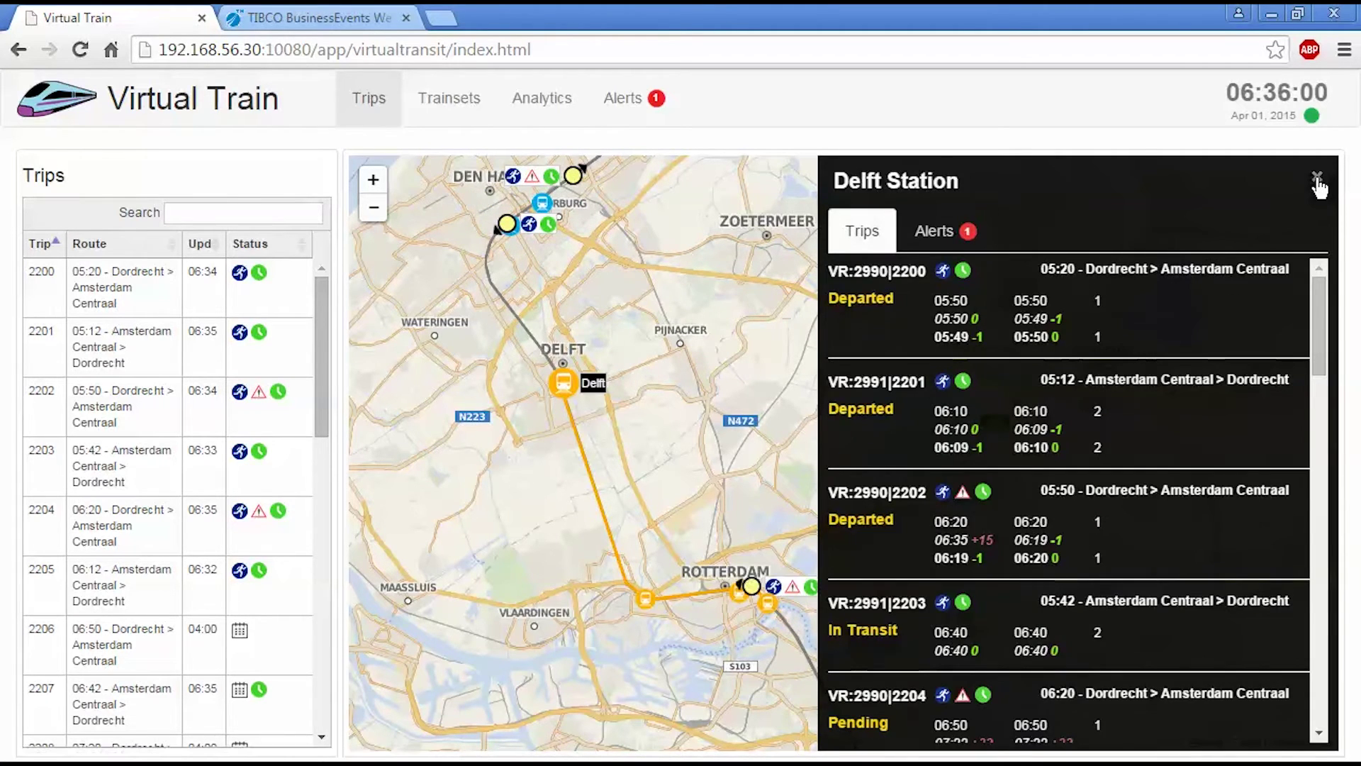
left_click(1316, 176)
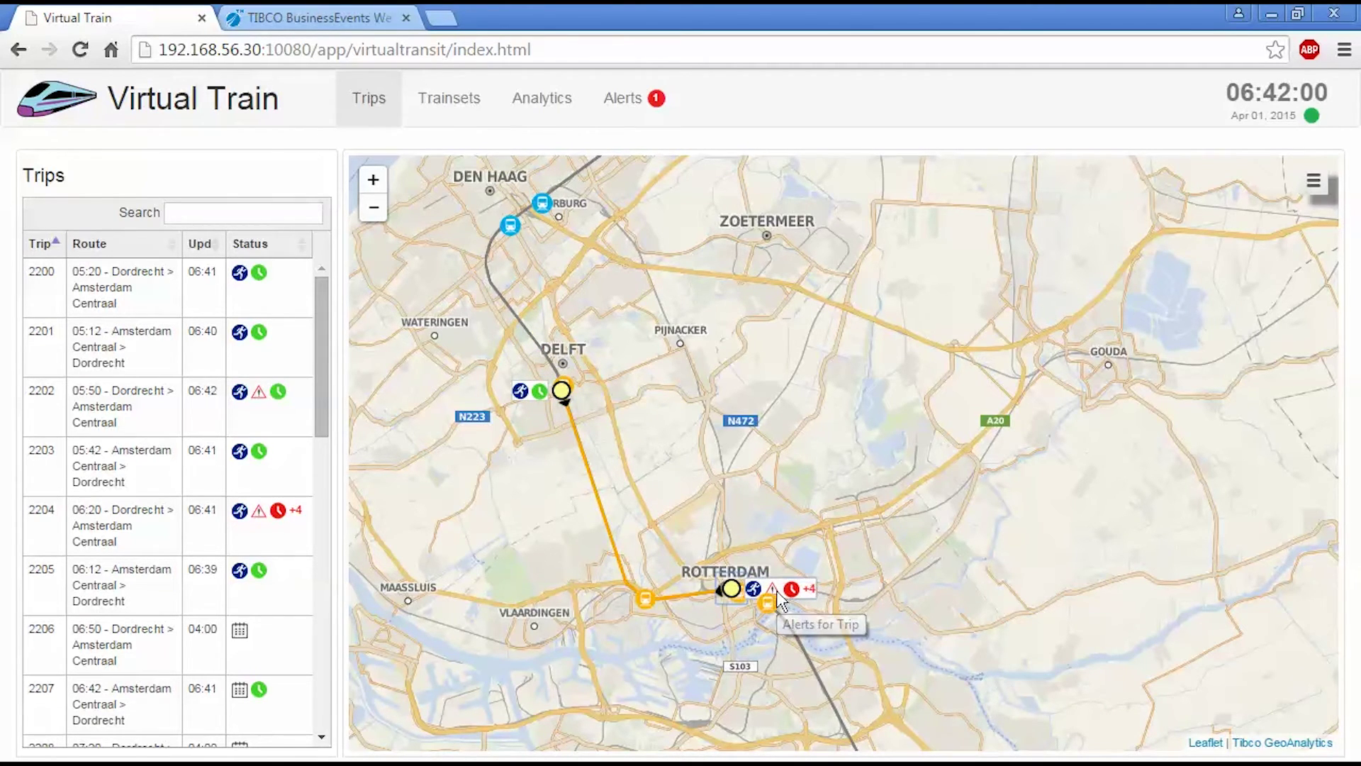
Step: Open trip 2204, check its alerts, and scroll its stops down to Den Haag HS at about +32 minutes
left_click(779, 599)
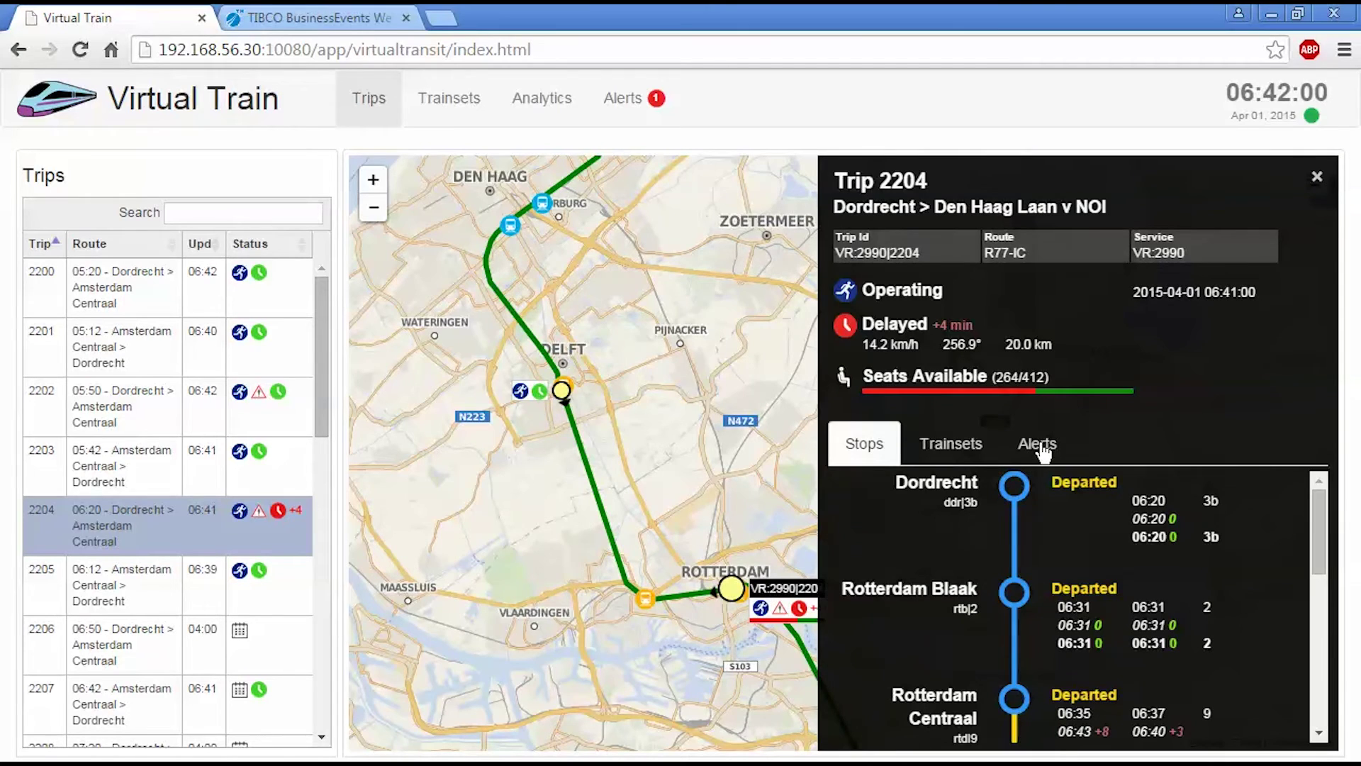
left_click(1040, 446)
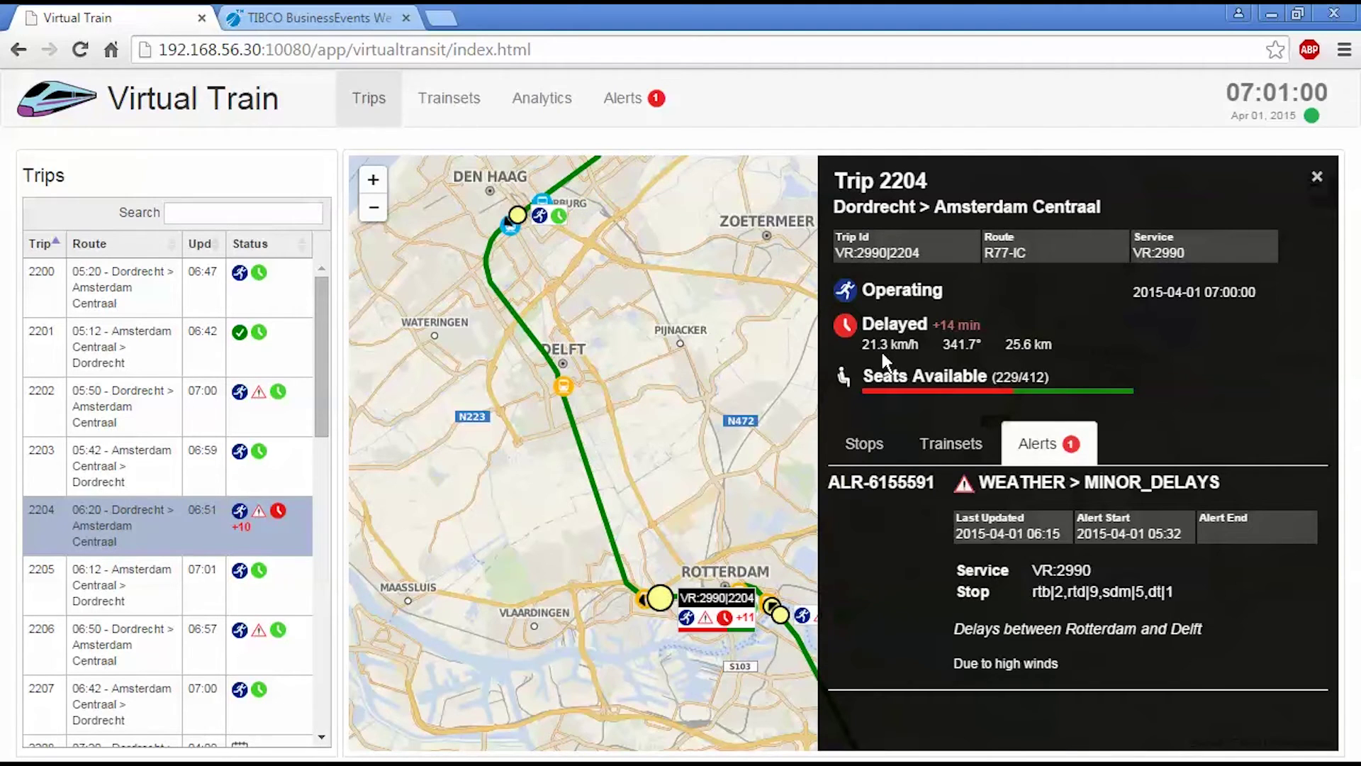
left_click(886, 456)
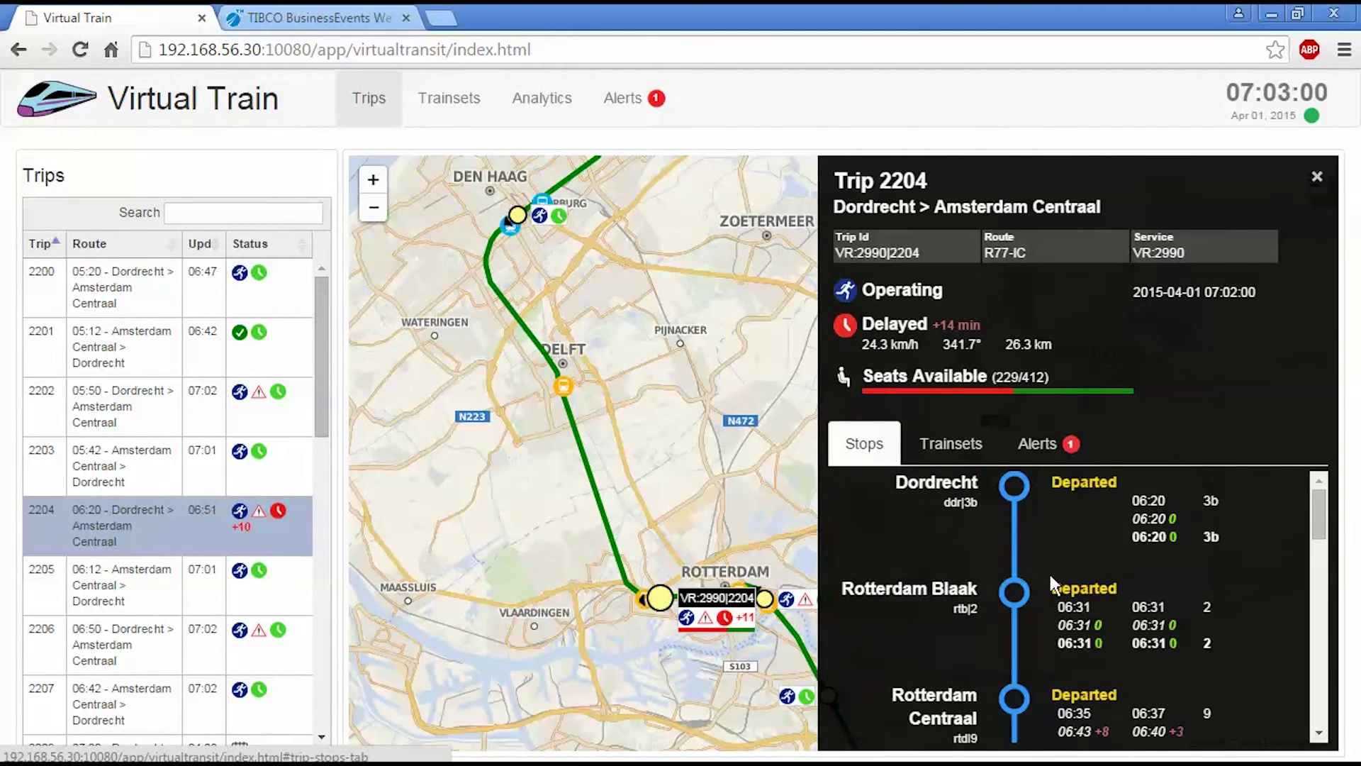
scroll(1099, 606, "down", 2)
scroll(1101, 666, "down", 3)
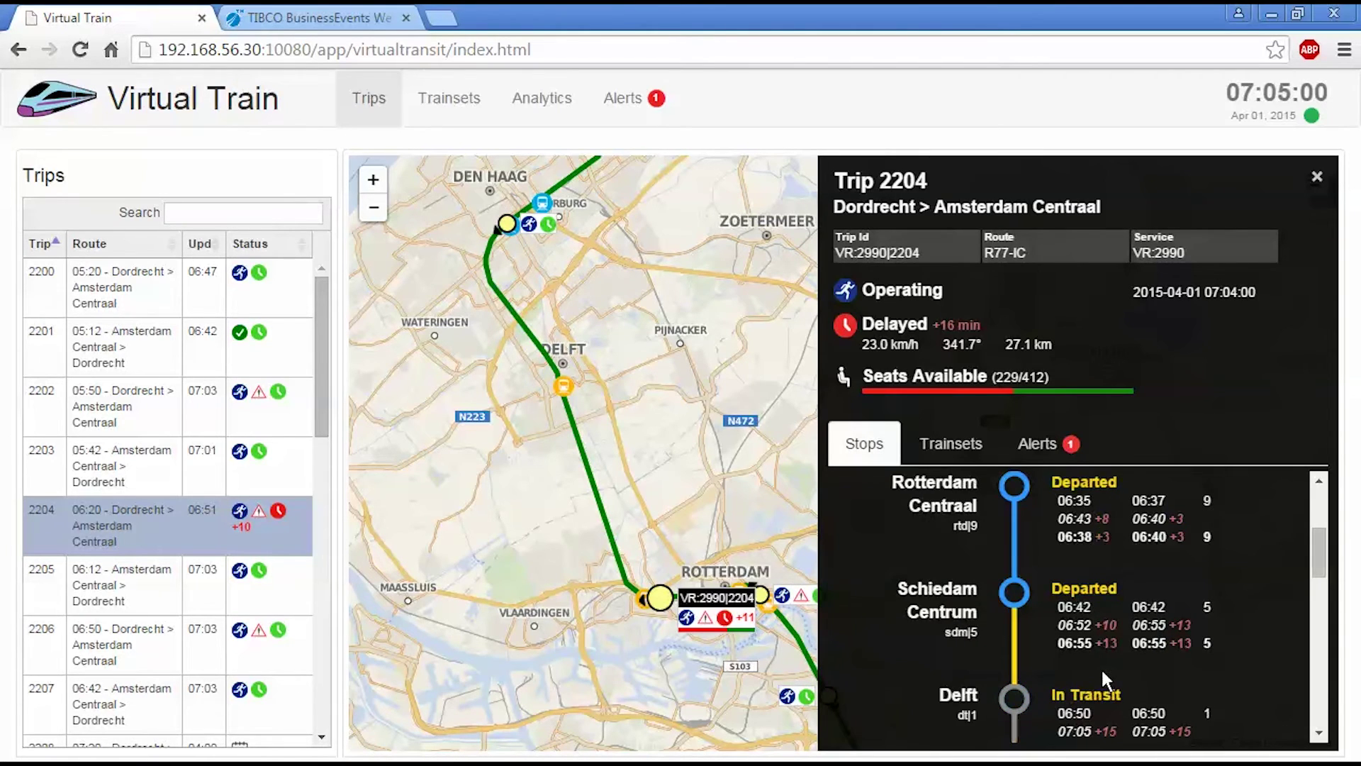
scroll(1099, 633, "down", 2)
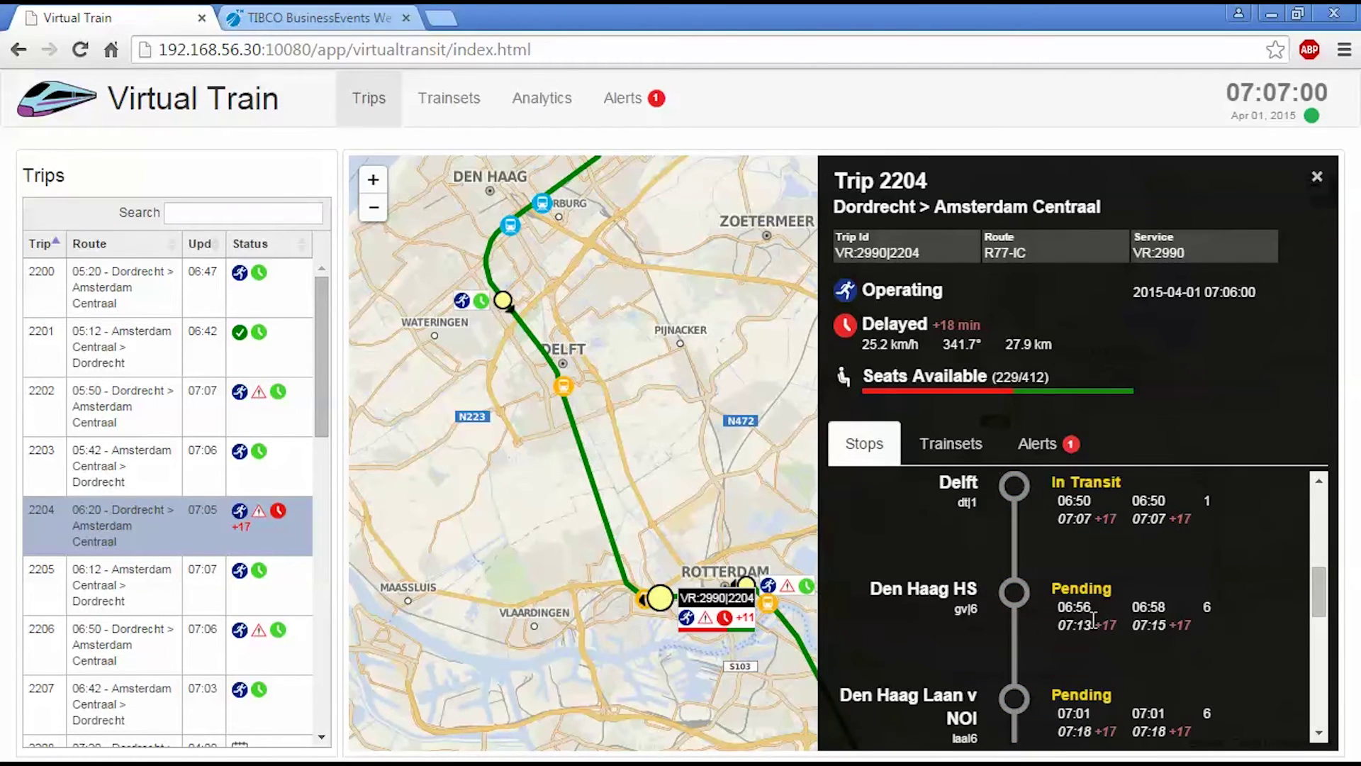
scroll(1126, 645, "down", 2)
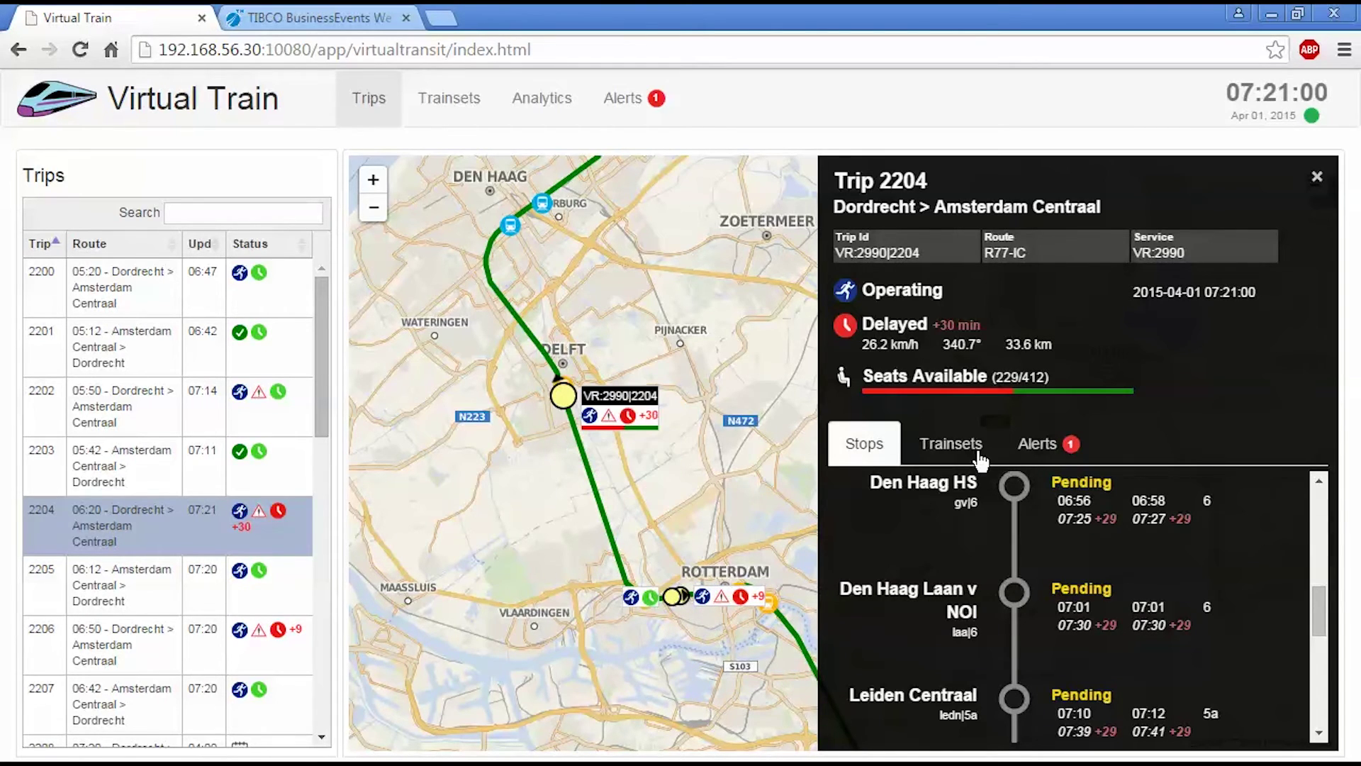
Step: Close trip 2204's panel and survey the map and Trips list: 2206 at +19, 2204 at +32
left_click(1317, 177)
left_click_drag(814, 307, 799, 455)
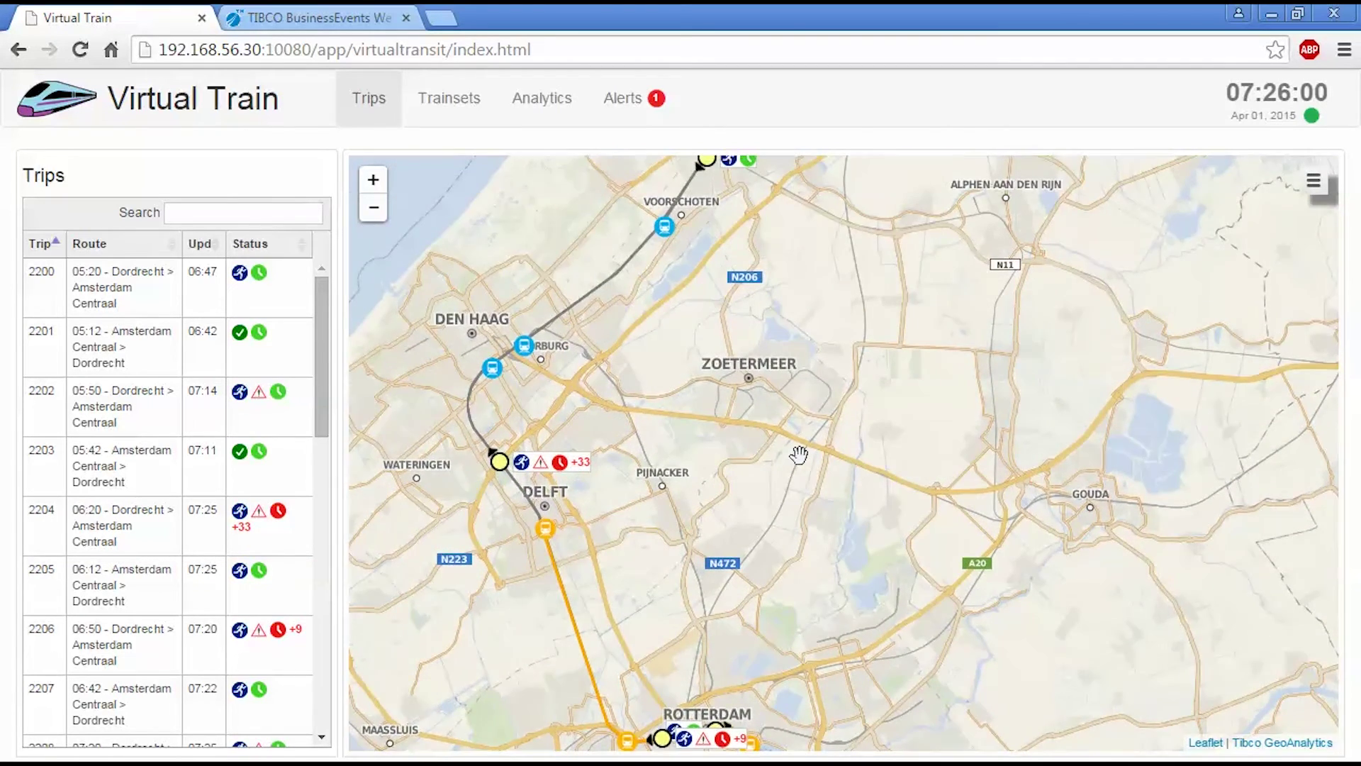
scroll(796, 456, "down", 1)
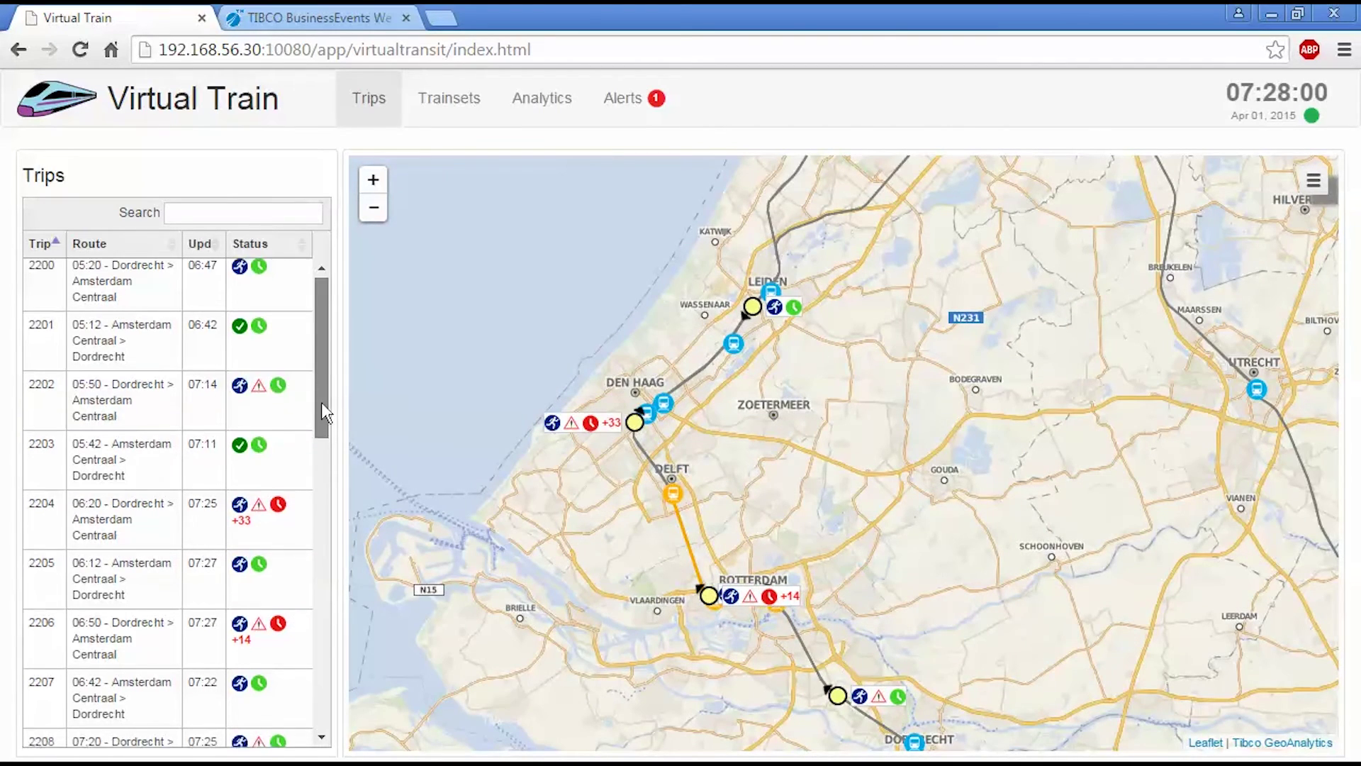
left_click_drag(321, 402, 310, 432)
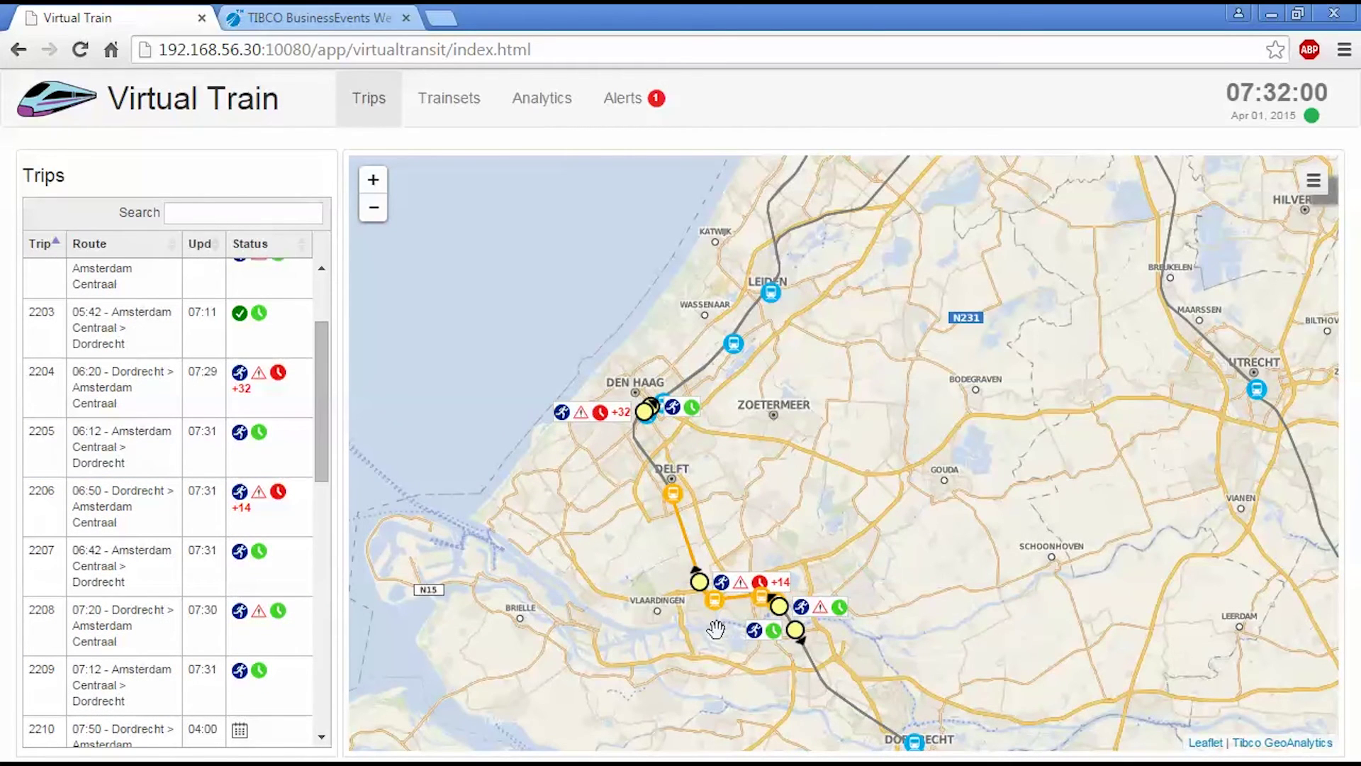
scroll(716, 629, "up", 1)
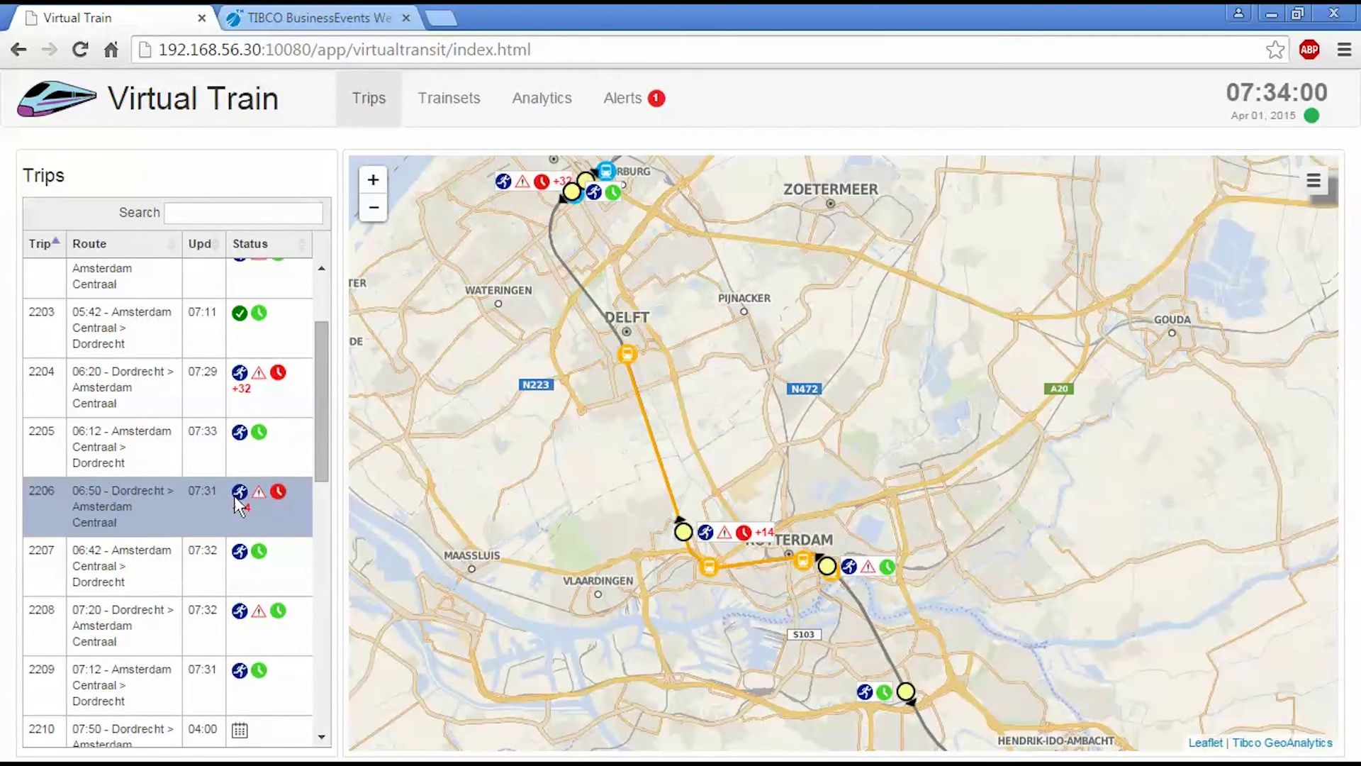
scroll(244, 525, "down", 2)
scroll(244, 524, "down", 2)
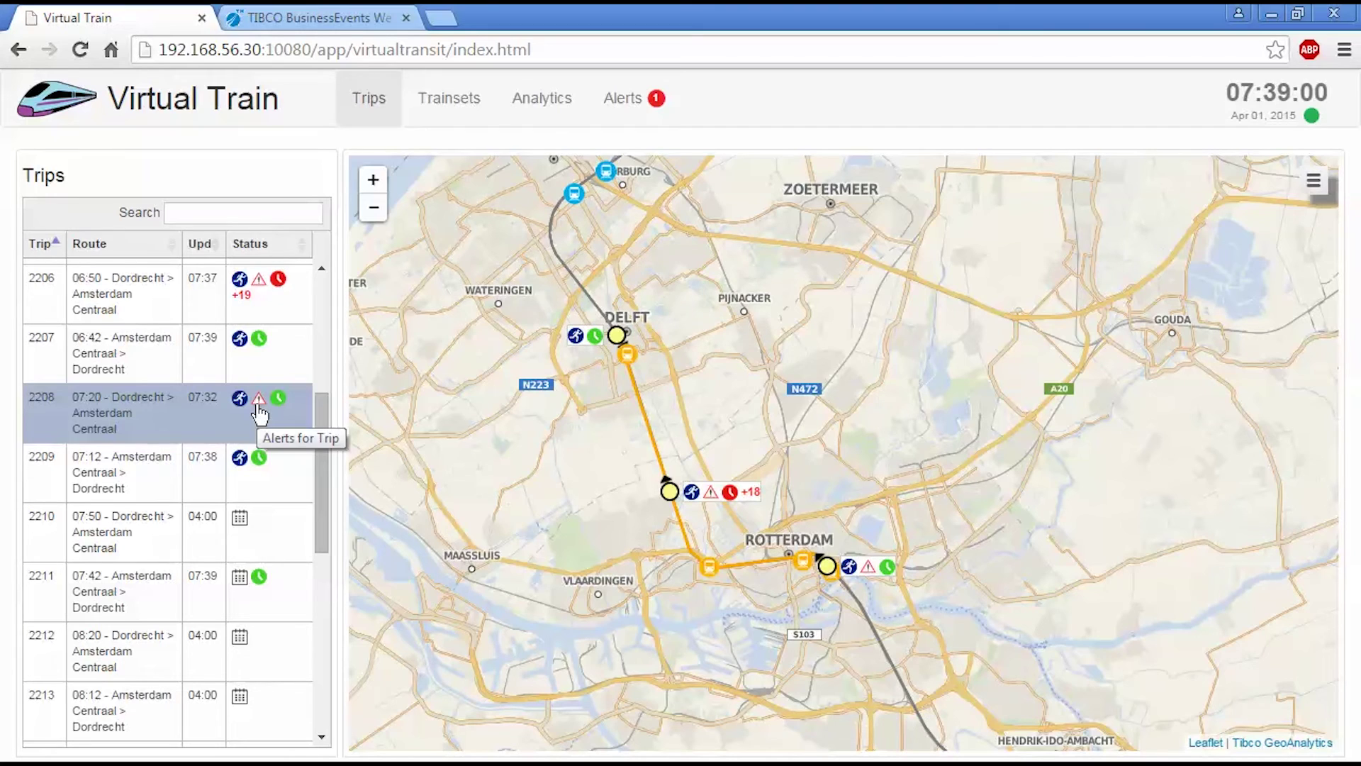
left_click(631, 107)
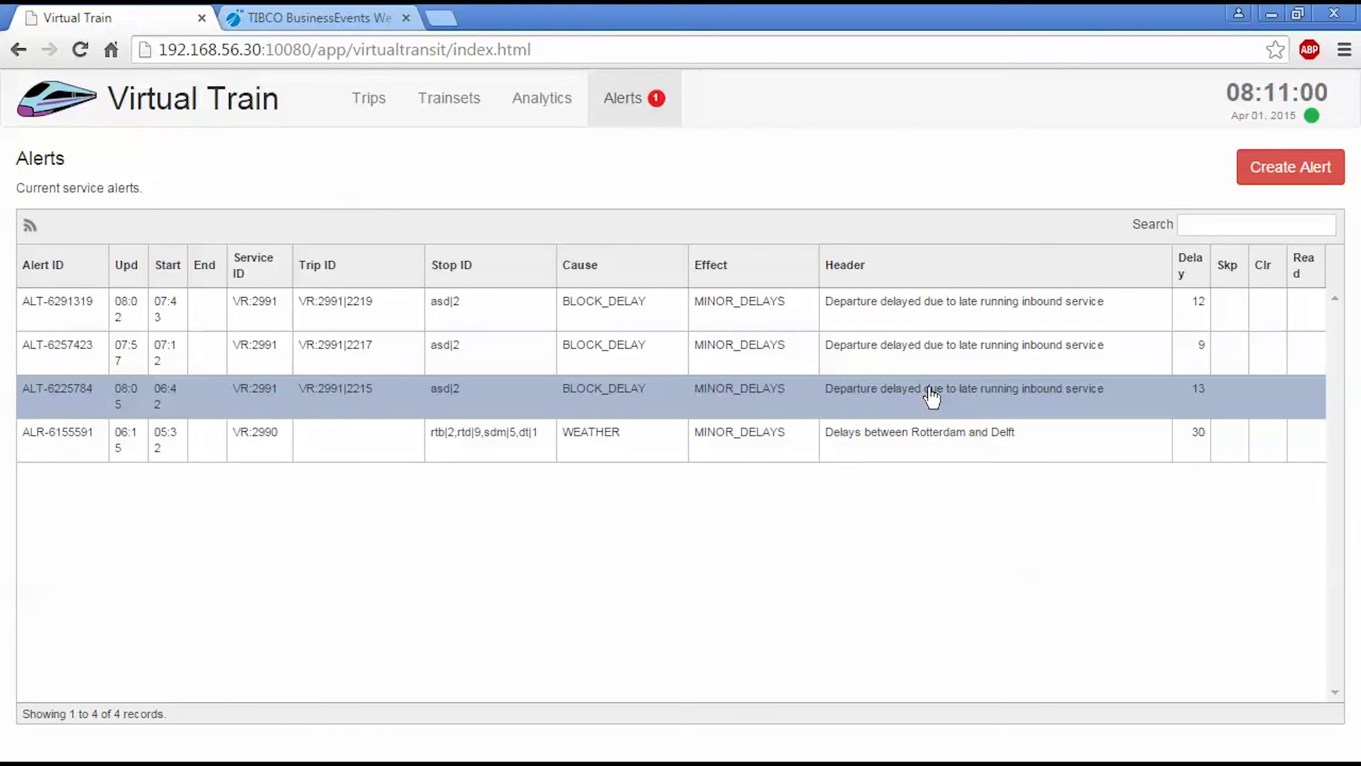
Step: Review the Trips list for delayed trips, finding 2204 at +32 and 2206 at +33 minutes
left_click(362, 108)
scroll(188, 426, "down", 5)
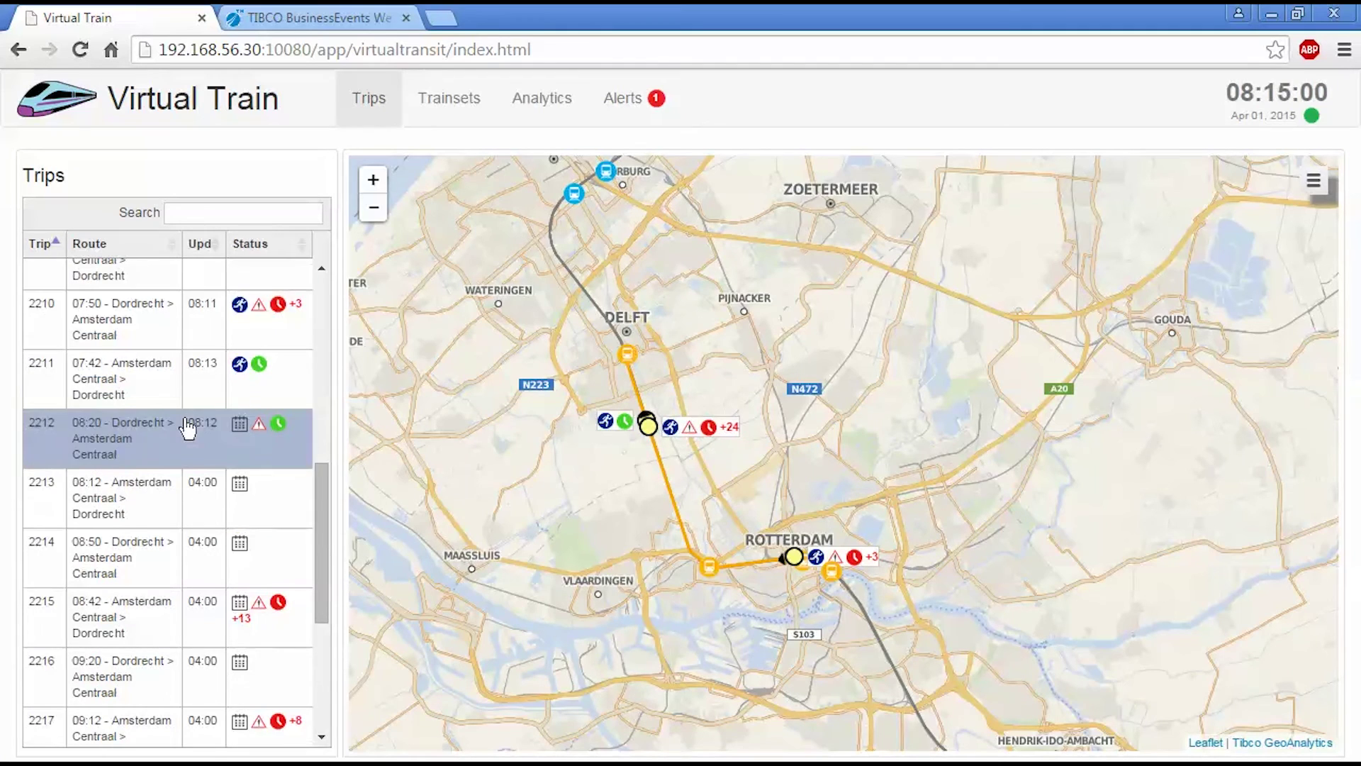
scroll(188, 426, "down", 2)
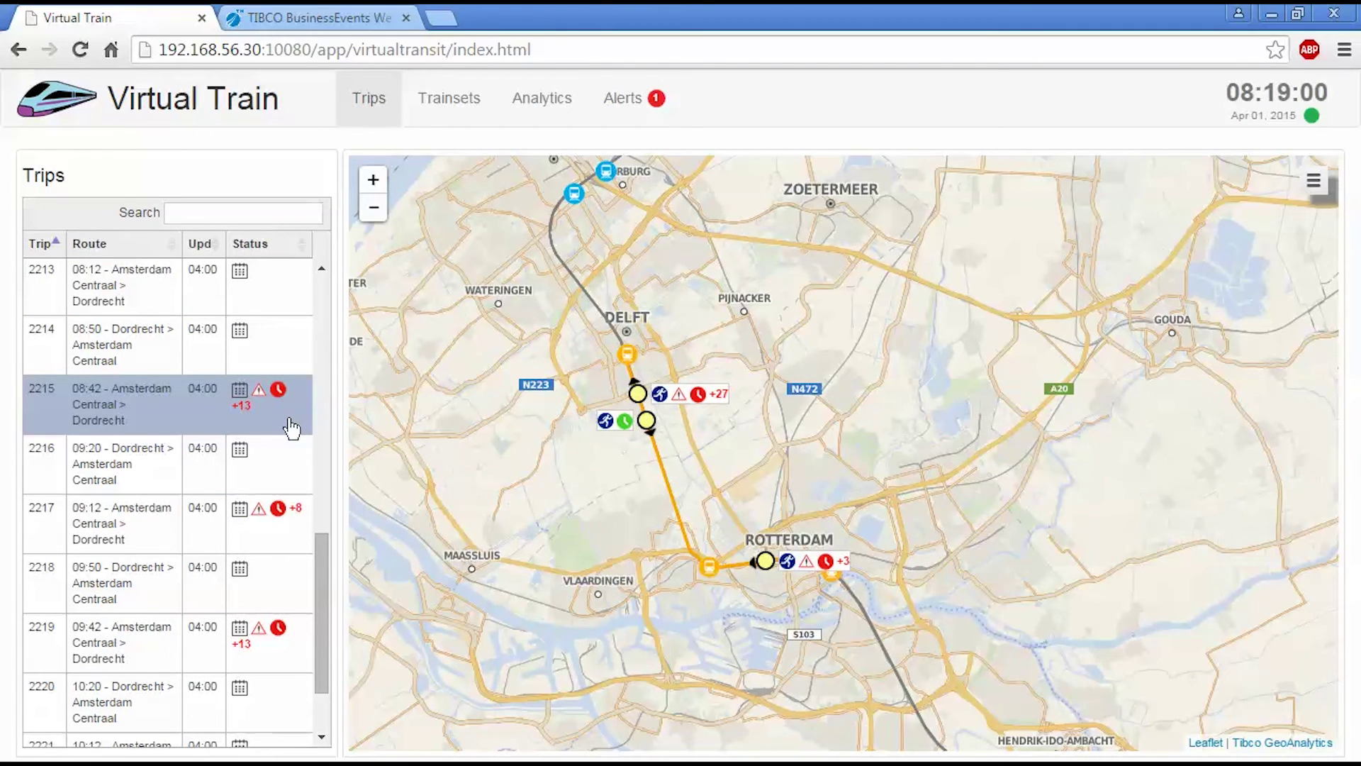
scroll(291, 431, "down", 2)
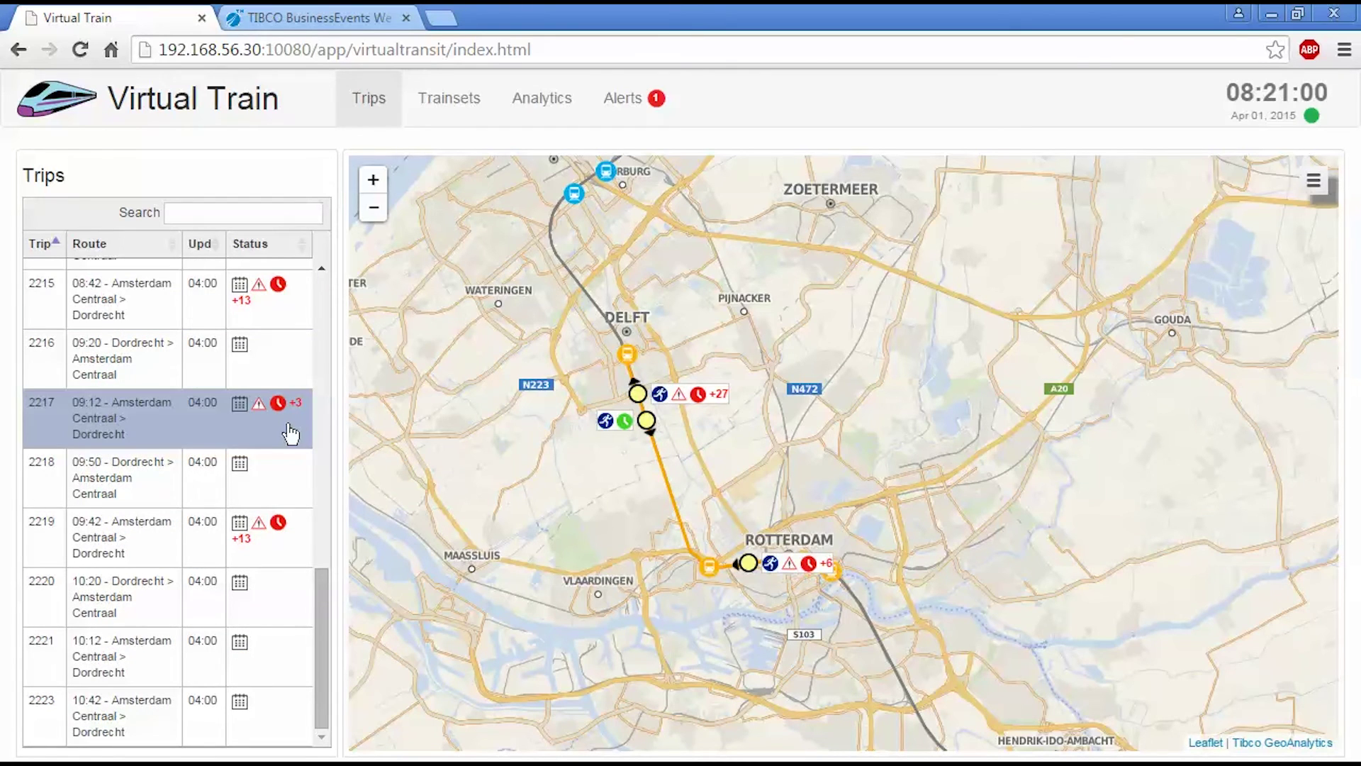
scroll(264, 440, "up", 12)
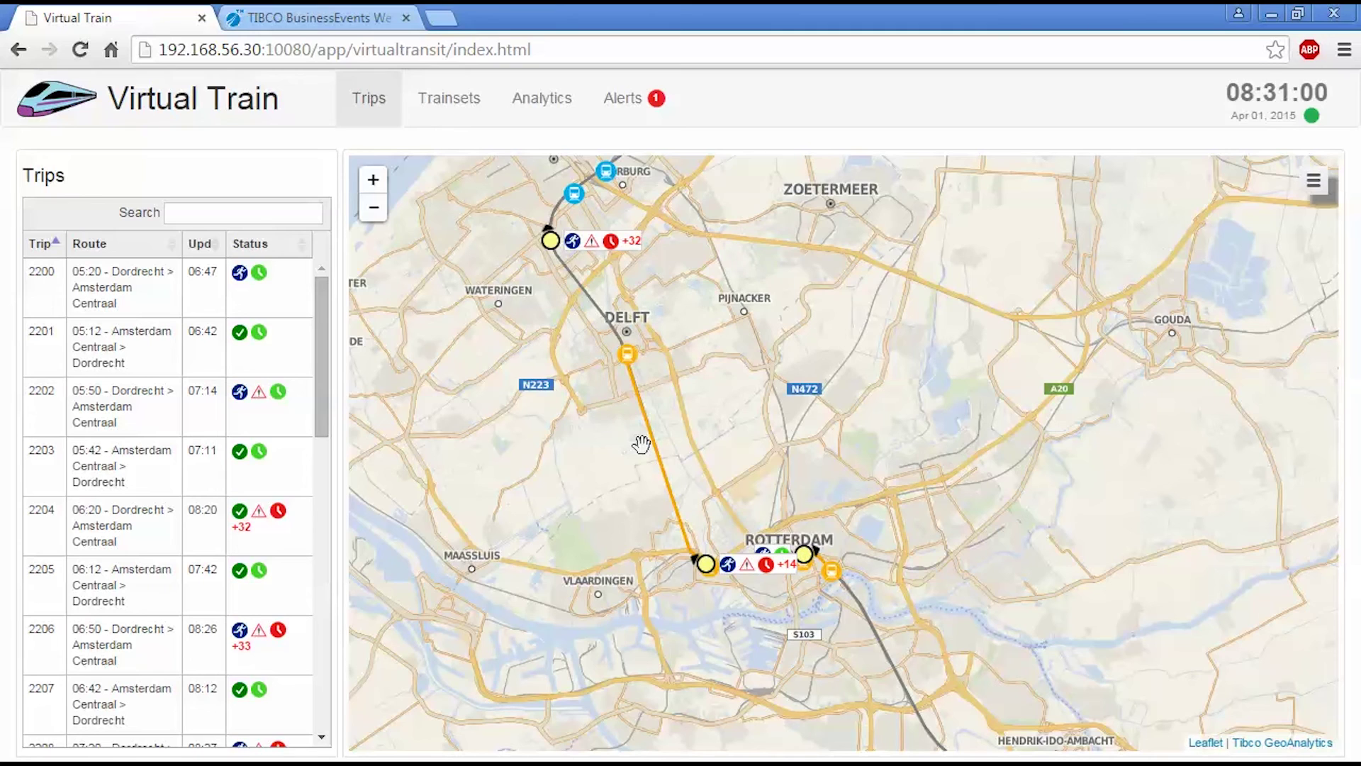
Step: Change the WEATHER alert's description to 'Weather is normal' and clear alert ALR-6155591
left_click(636, 106)
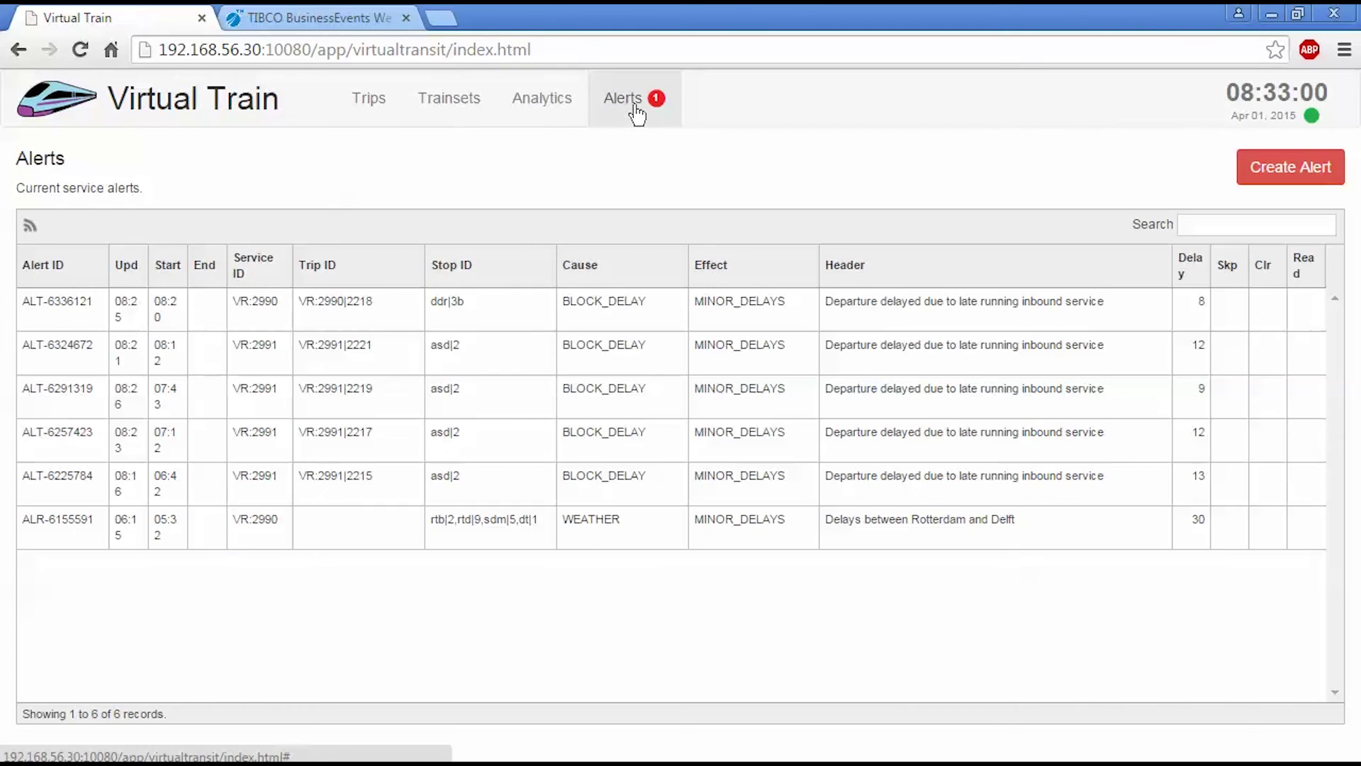
left_click(612, 544)
left_click_drag(950, 358, 475, 383)
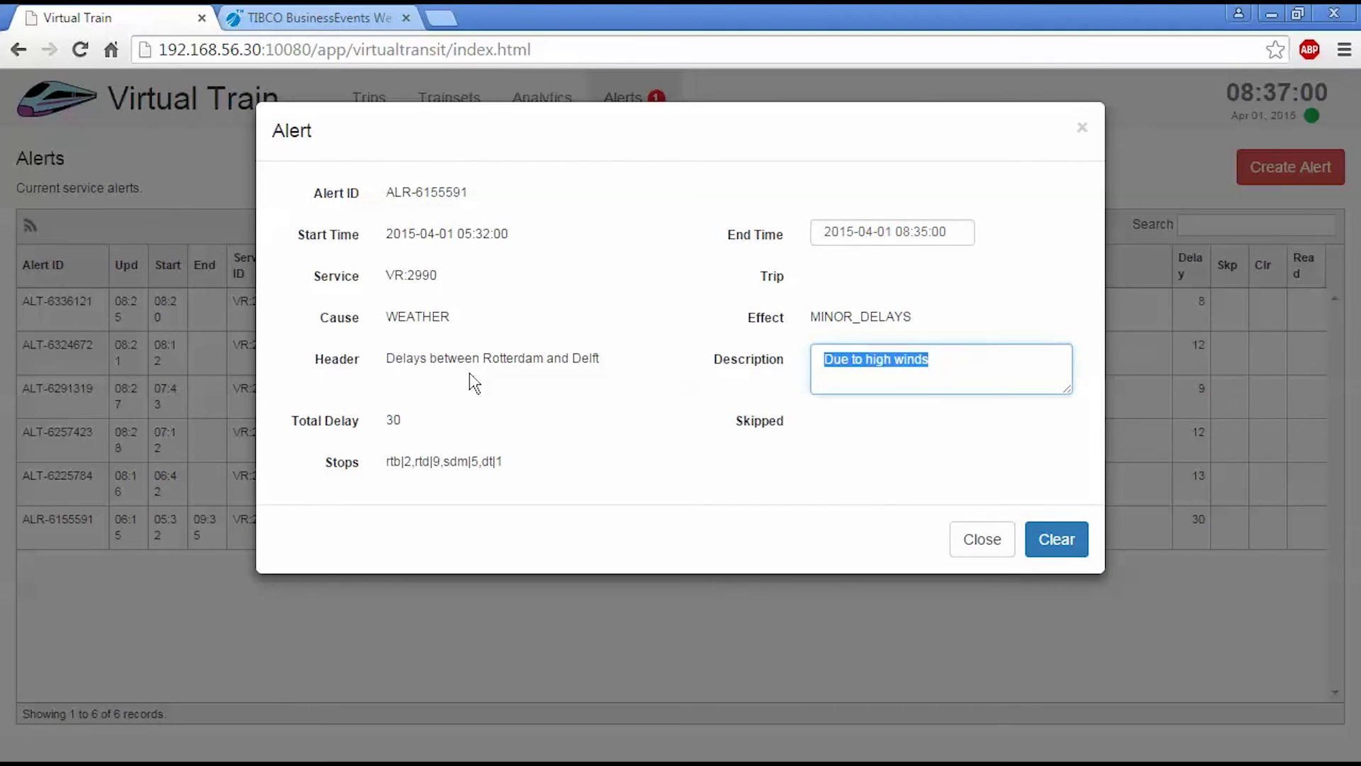
type("Weather i")
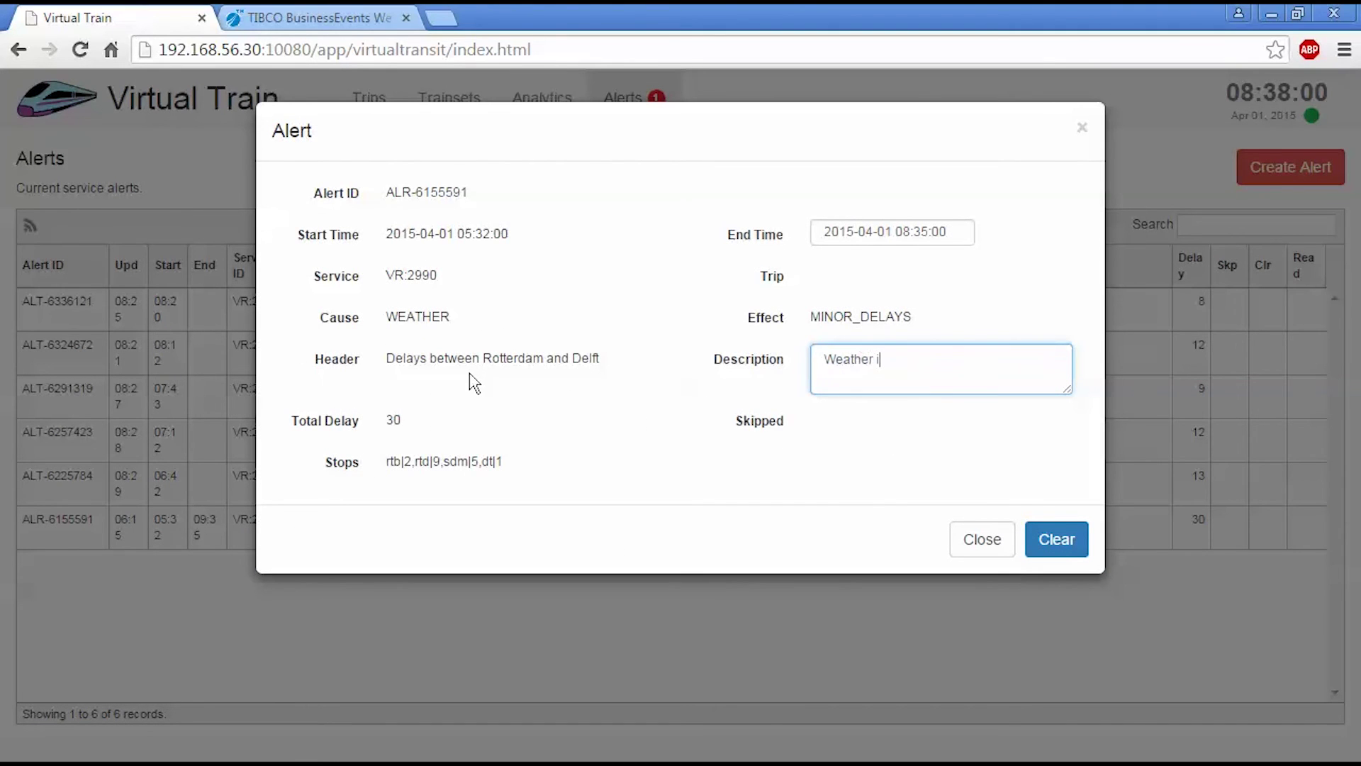
type("s normal")
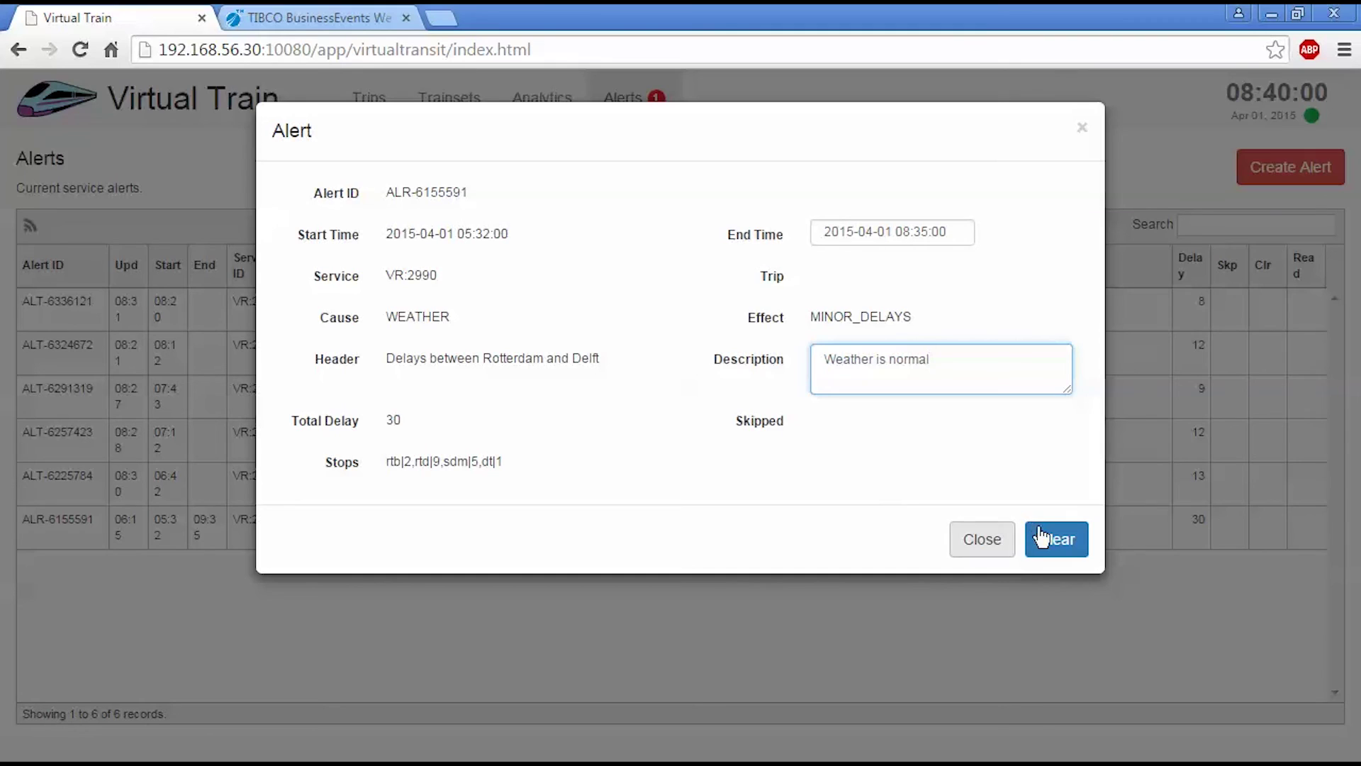
left_click(1052, 542)
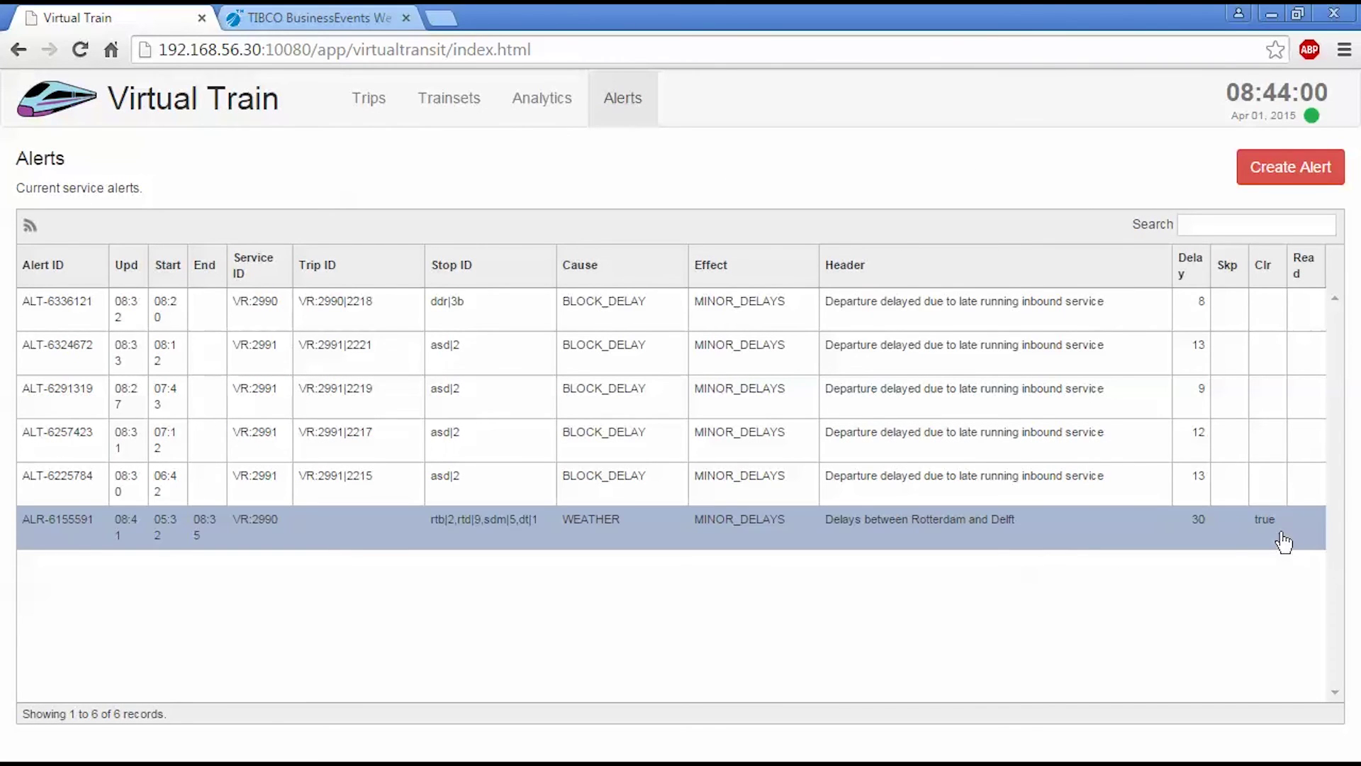
Step: Review the Trips list and pan the map north toward Leiden, seeing 2221 at +13 and 2218 at +9
left_click(368, 96)
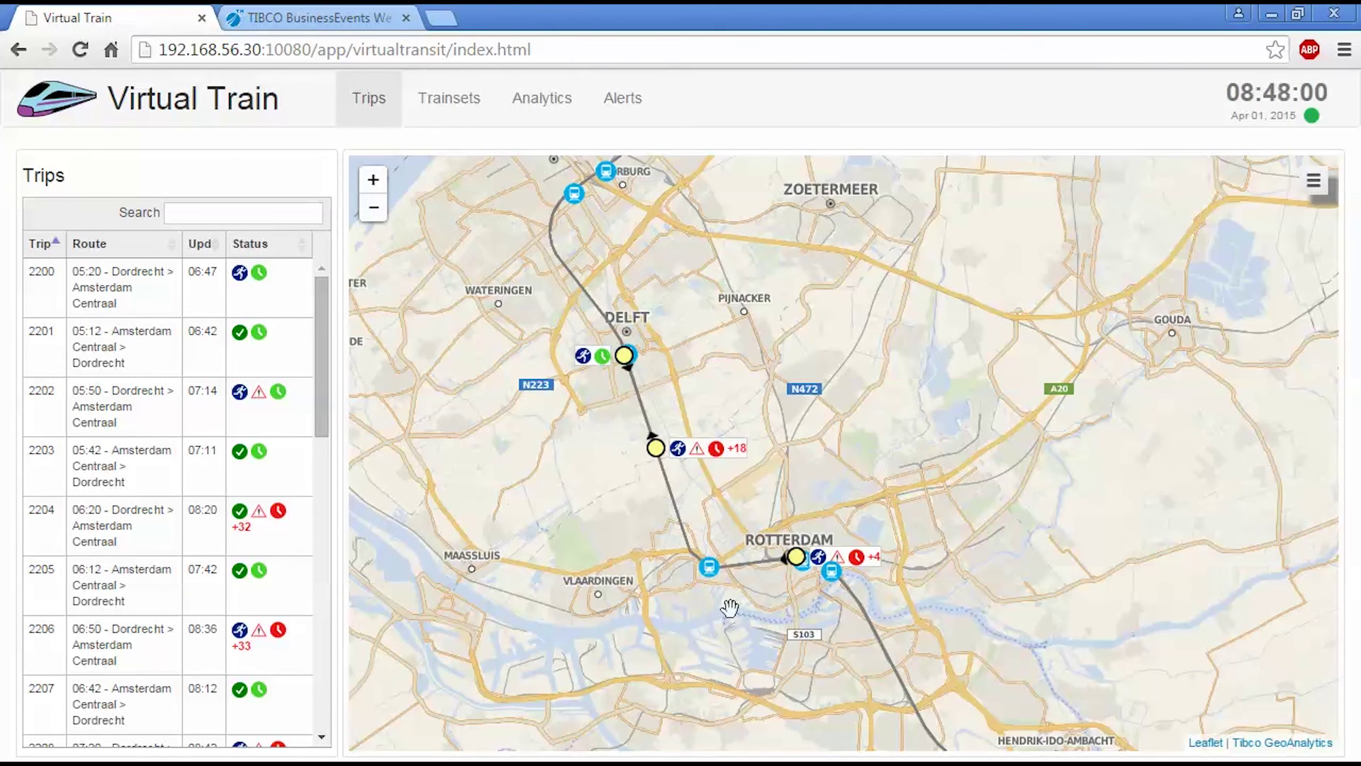
scroll(771, 601, "down", 2)
scroll(227, 501, "down", 12)
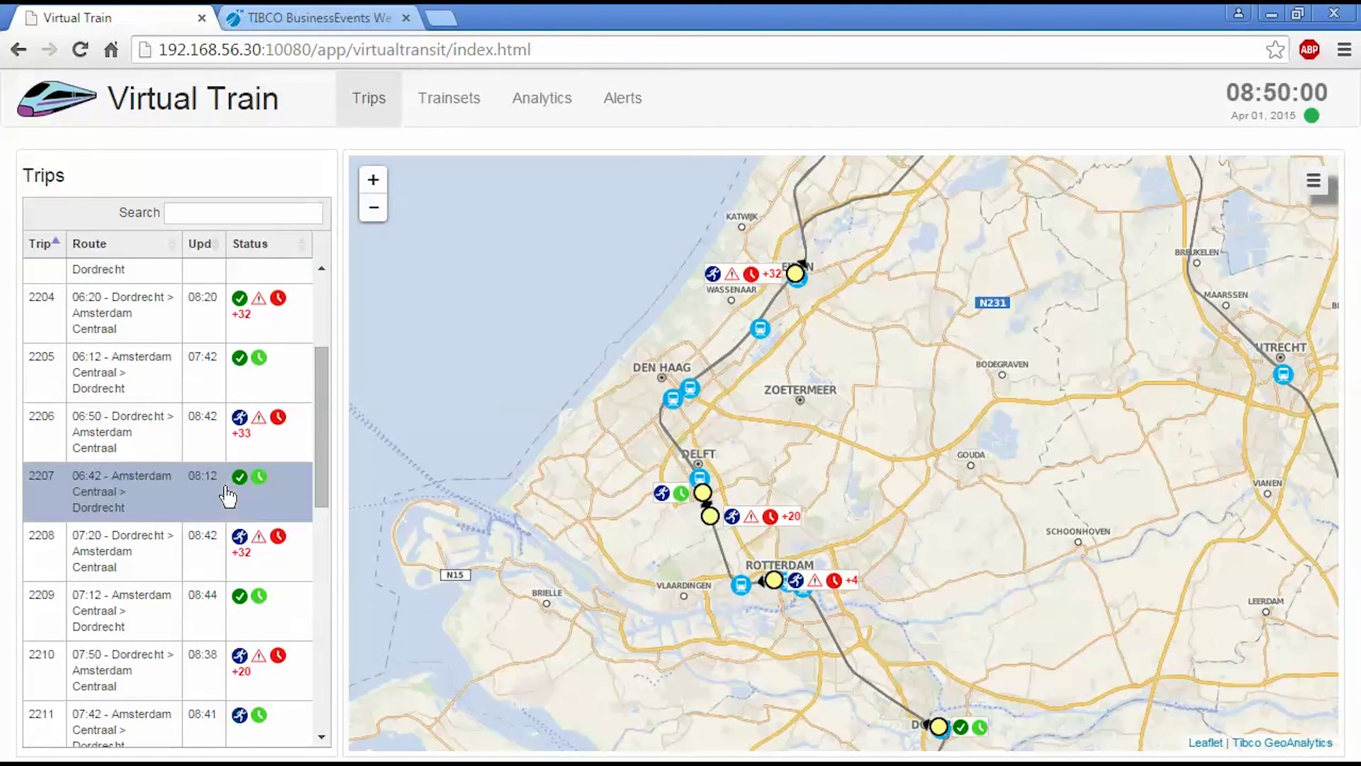
scroll(224, 502, "down", 1)
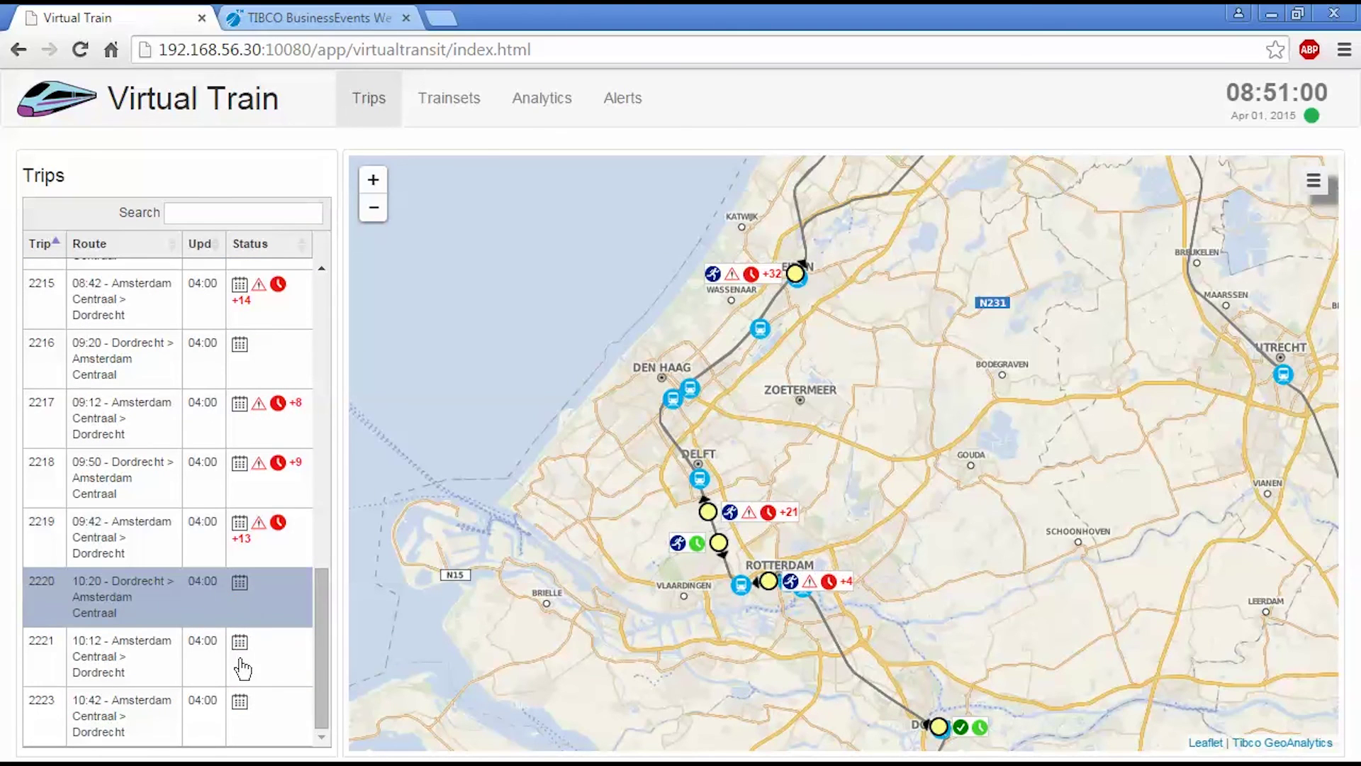
left_click_drag(914, 332, 856, 395)
left_click_drag(1088, 186, 932, 411)
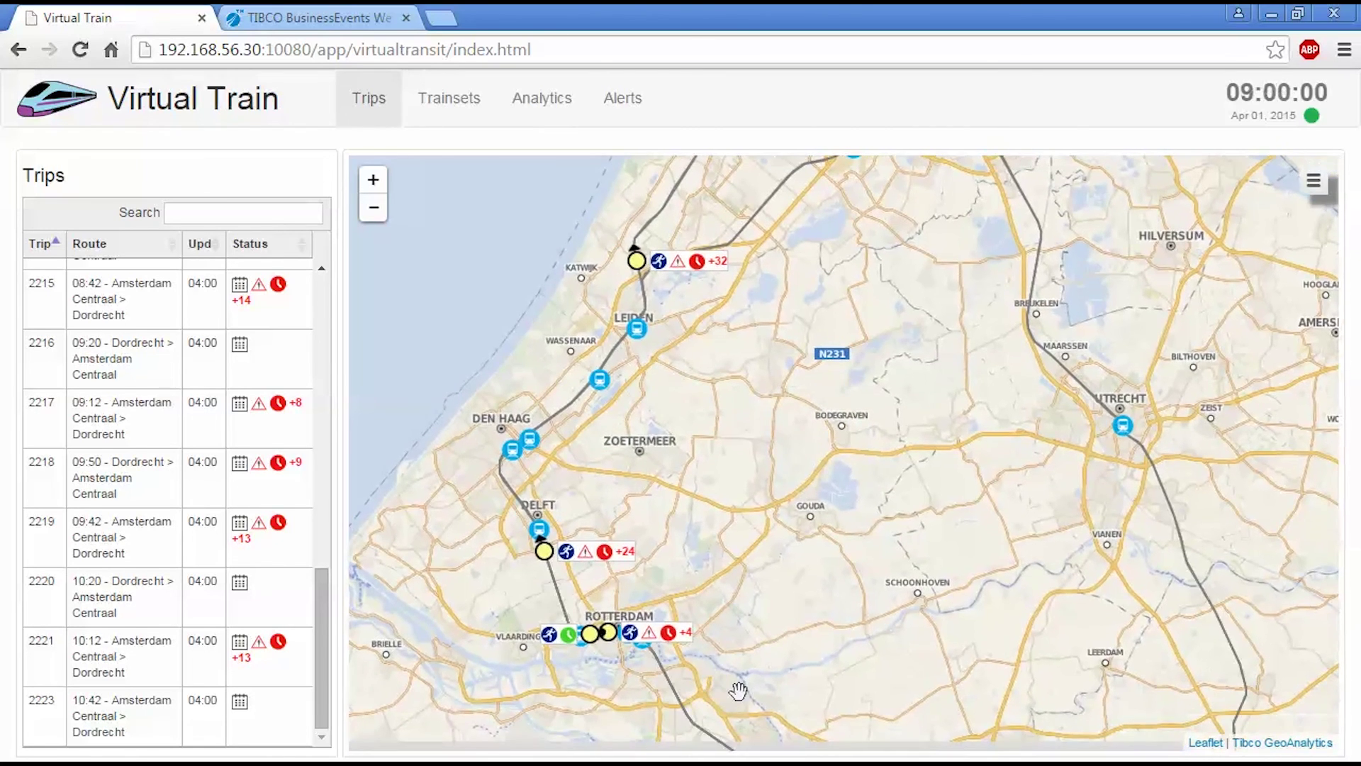
Step: Show trip 2210's alerts near Delft, listing the cleared 'Weather is normal' alert at +33 minutes
left_click(591, 551)
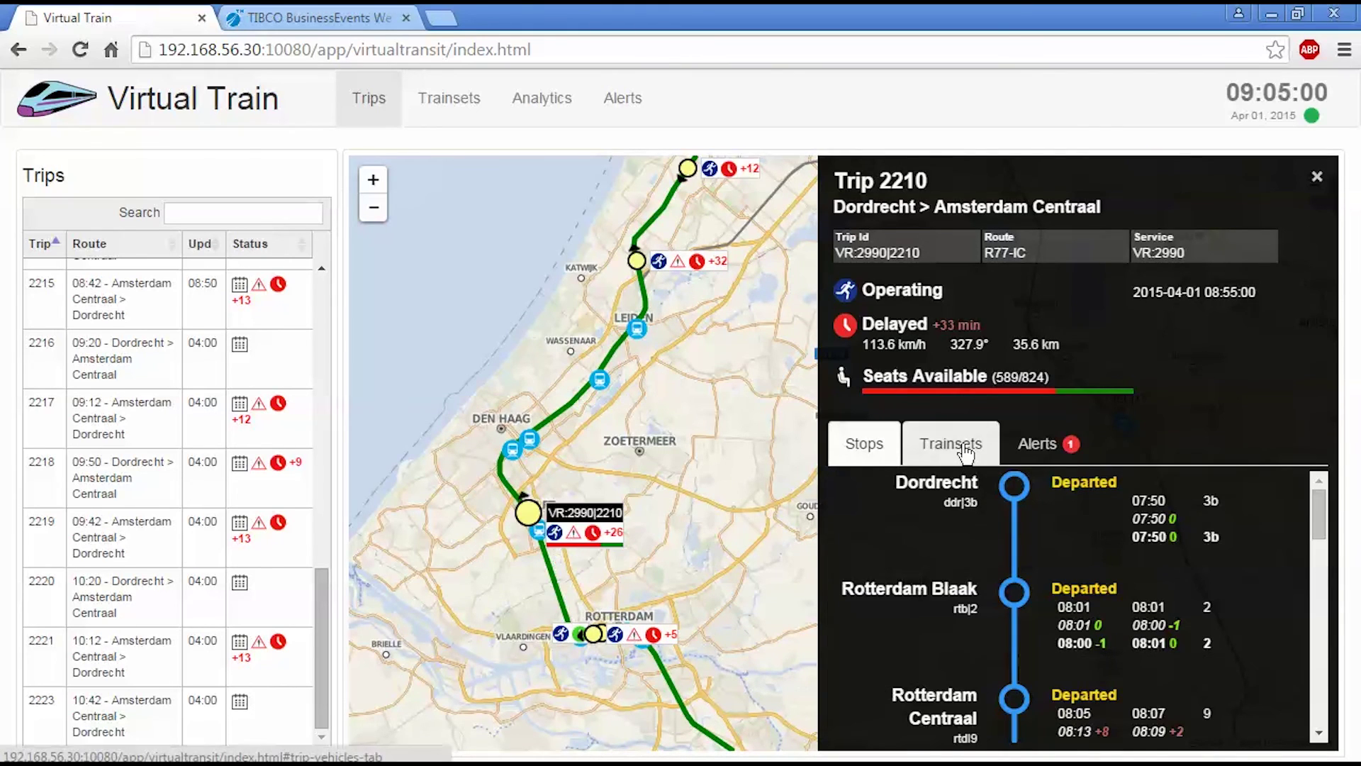
left_click(1028, 443)
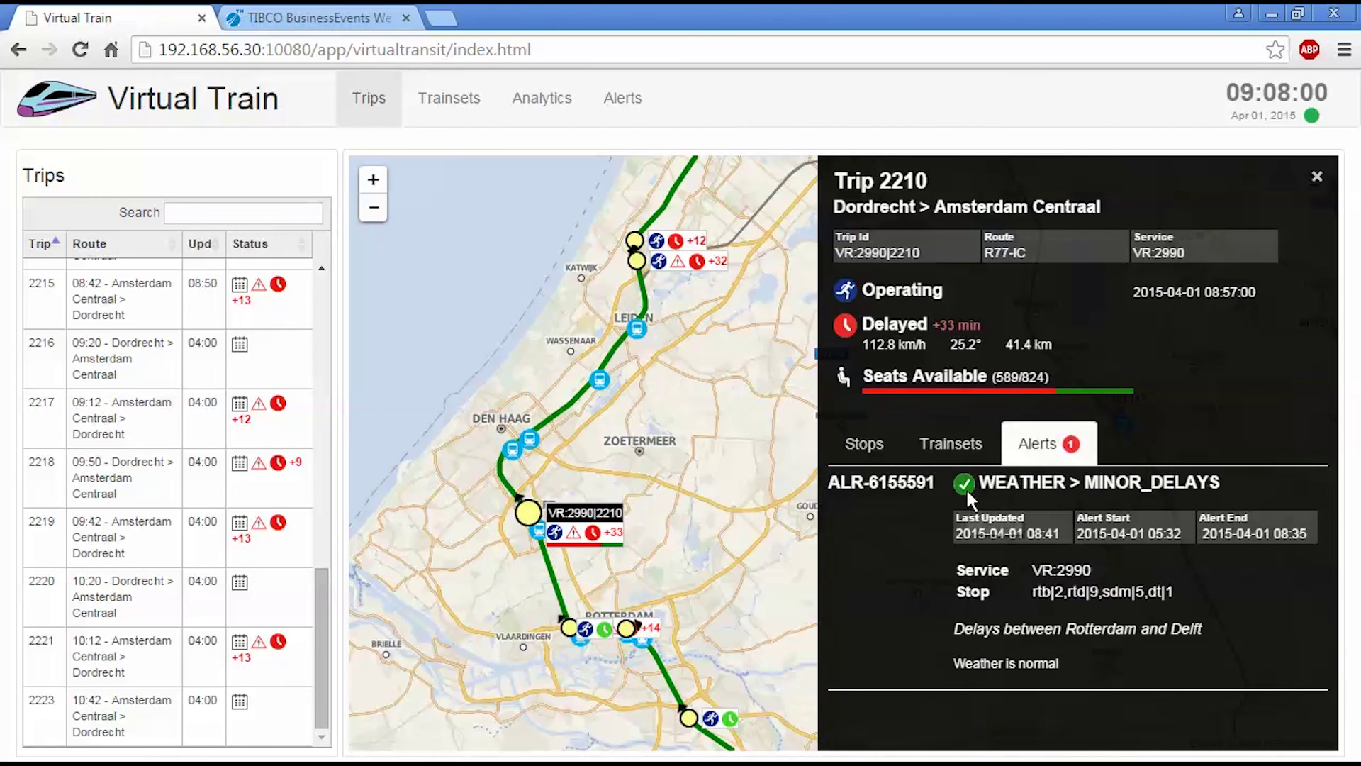